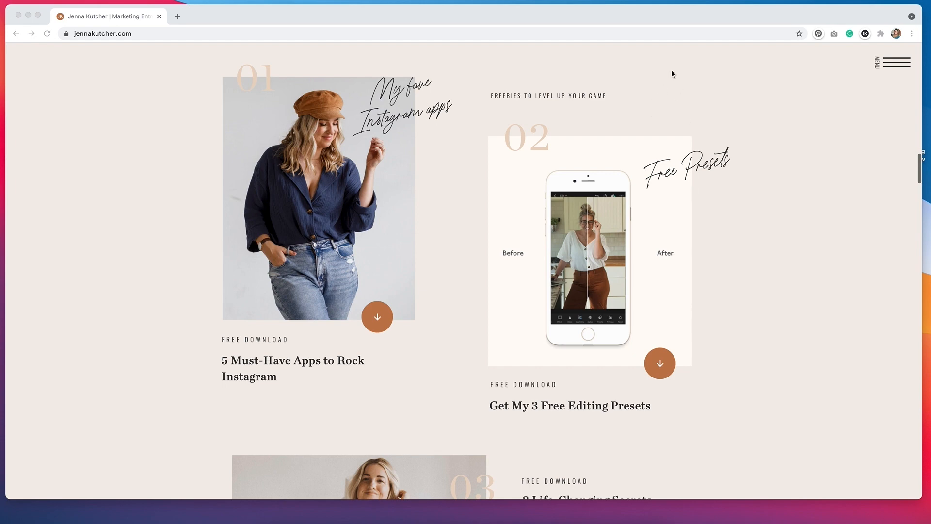
# Step: Review the three free-download blocks and inspect the code of the arrow icon on the first one
pyautogui.scroll(-3, 793, 281)
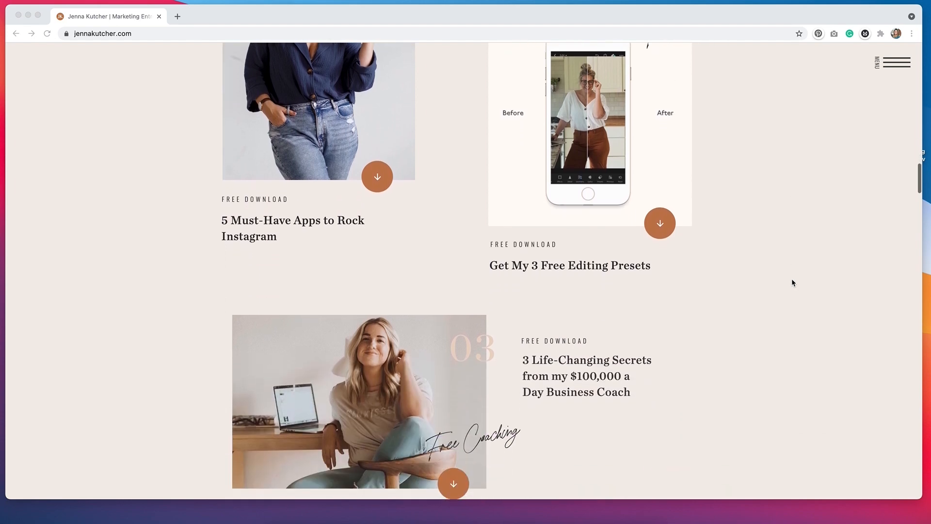
pyautogui.scroll(-2, 793, 282)
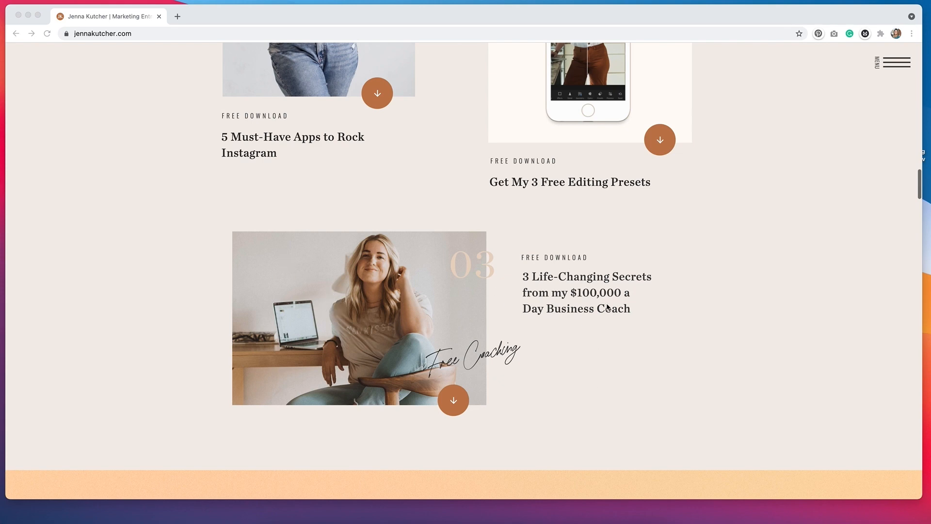
pyautogui.scroll(5, 594, 340)
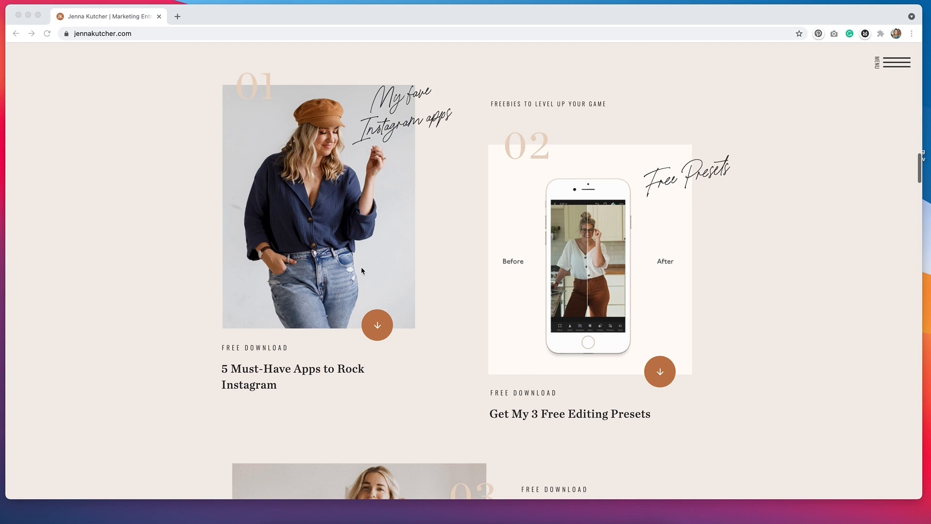
pyautogui.rightClick(377, 331)
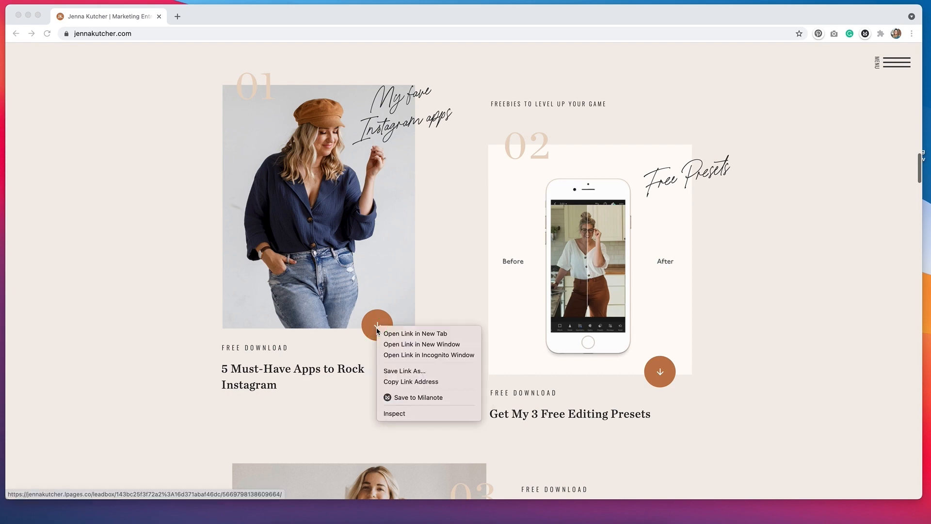
pyautogui.click(424, 413)
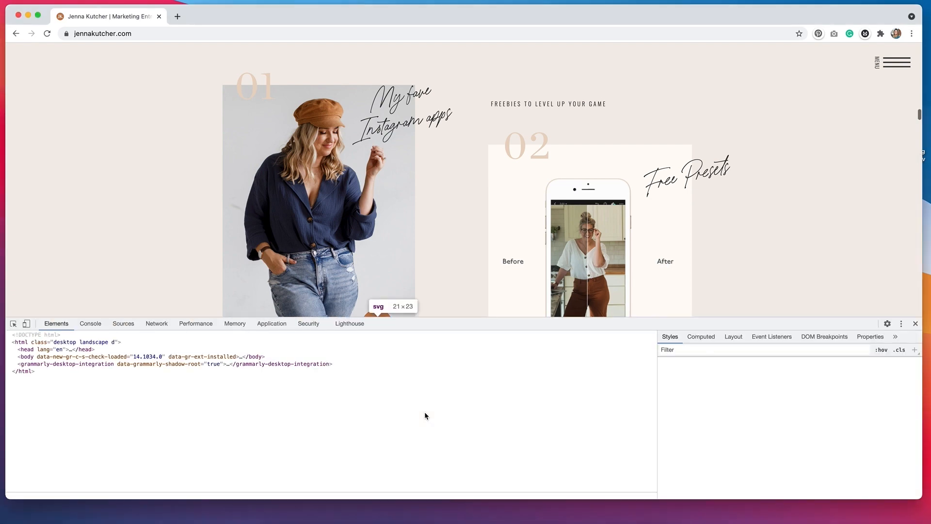
pyautogui.scroll(-3, 411, 287)
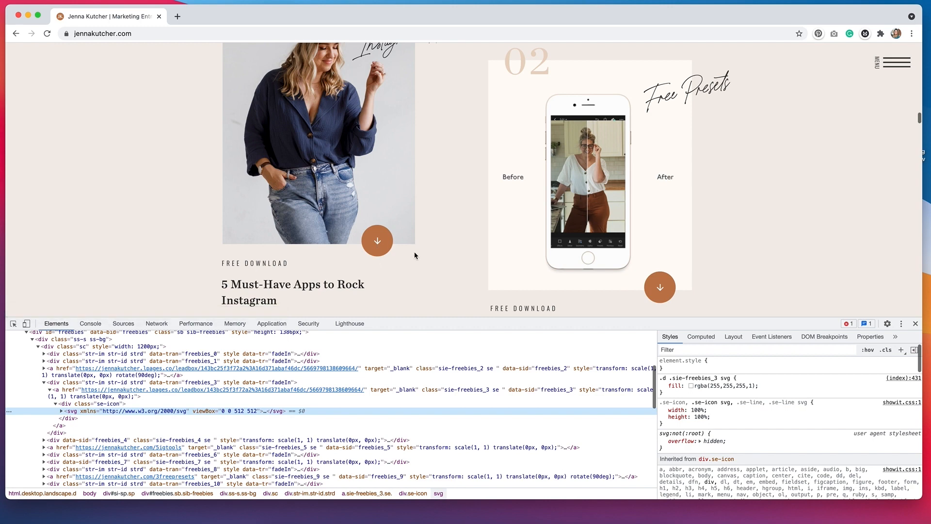
# Step: Inspect the font styling of the "01" numeral and the "My fave Instagram apps" script text, and close the inspector
pyautogui.scroll(5, 415, 255)
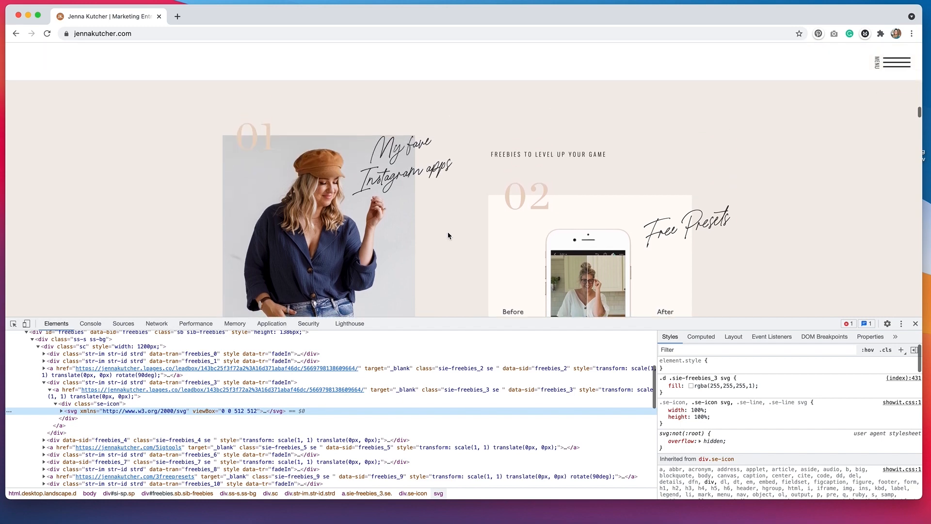
pyautogui.rightClick(252, 140)
pyautogui.click(292, 229)
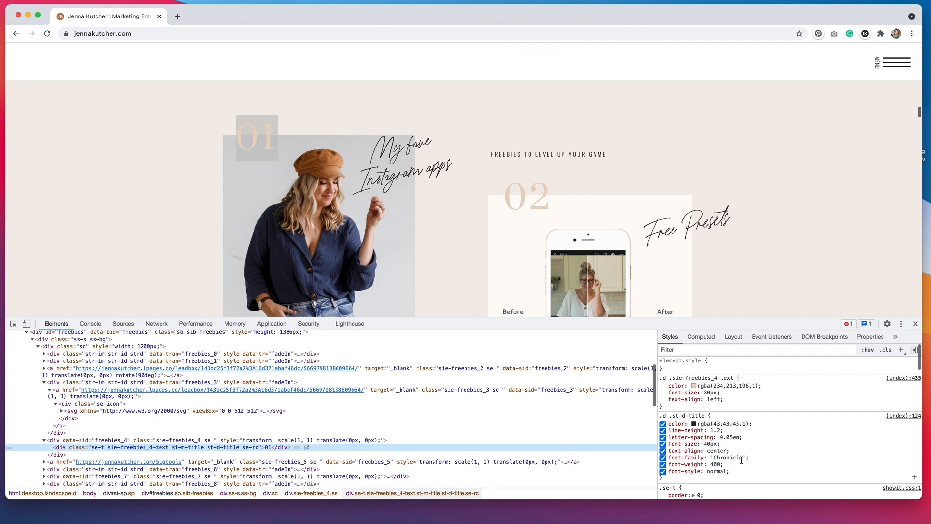
pyautogui.rightClick(394, 150)
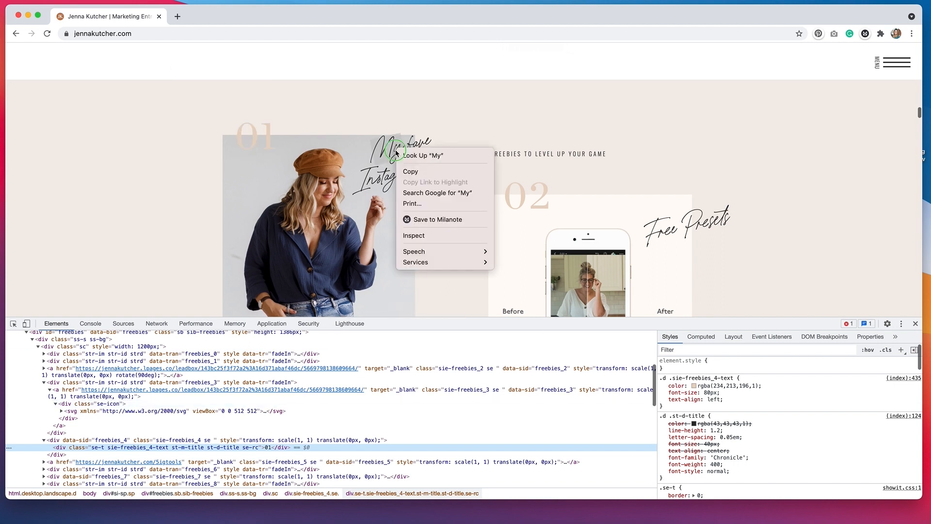
pyautogui.click(424, 238)
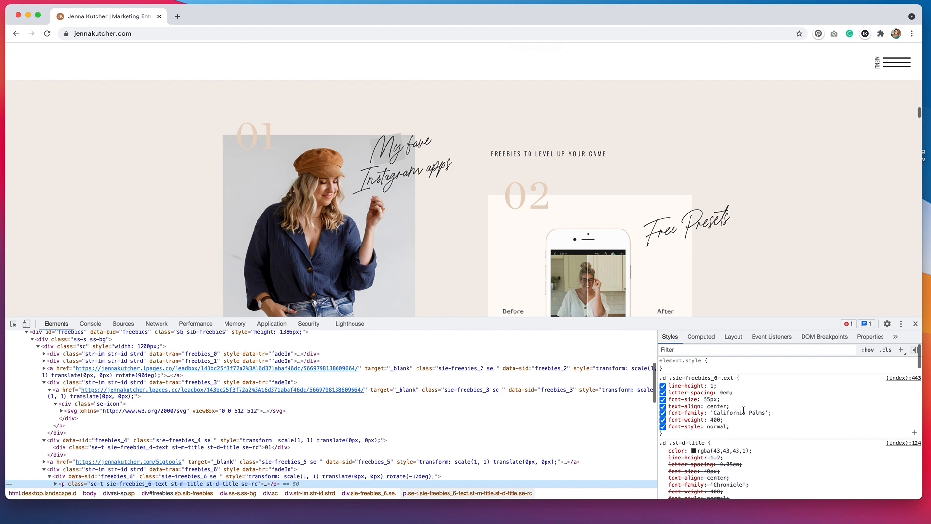
pyautogui.click(916, 324)
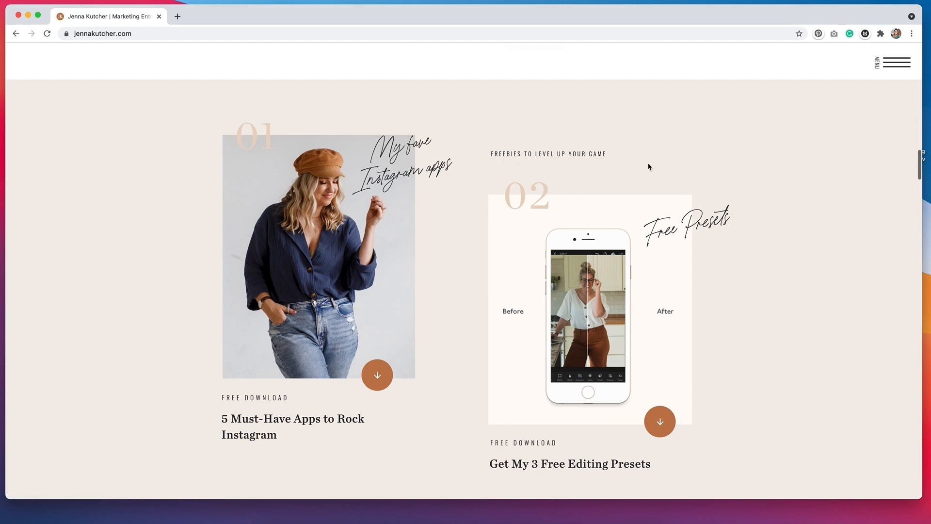
# Step: Examine the "Freebies to level up your game" heading and the layout of the third download block
pyautogui.moveTo(492, 155); pyautogui.dragTo(589, 163)
pyautogui.click(614, 156)
pyautogui.scroll(-5, 795, 307)
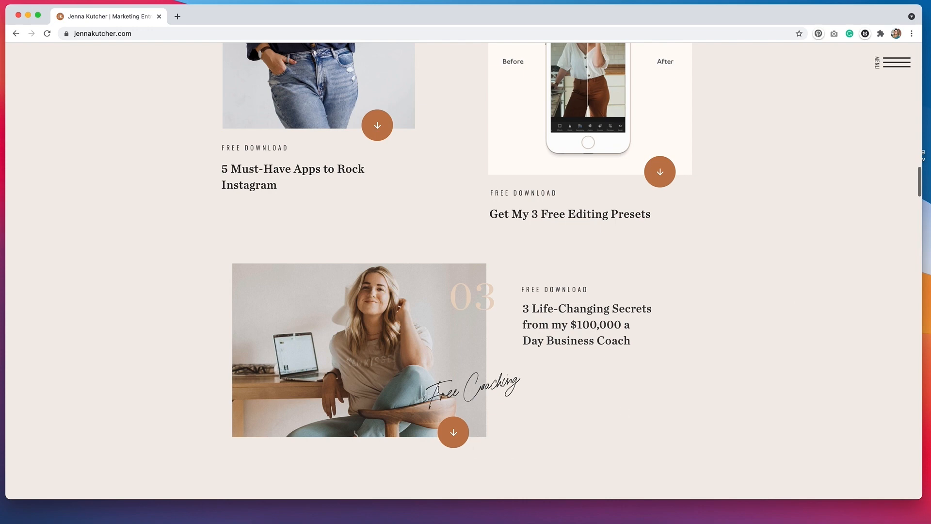
pyautogui.scroll(-1, 487, 332)
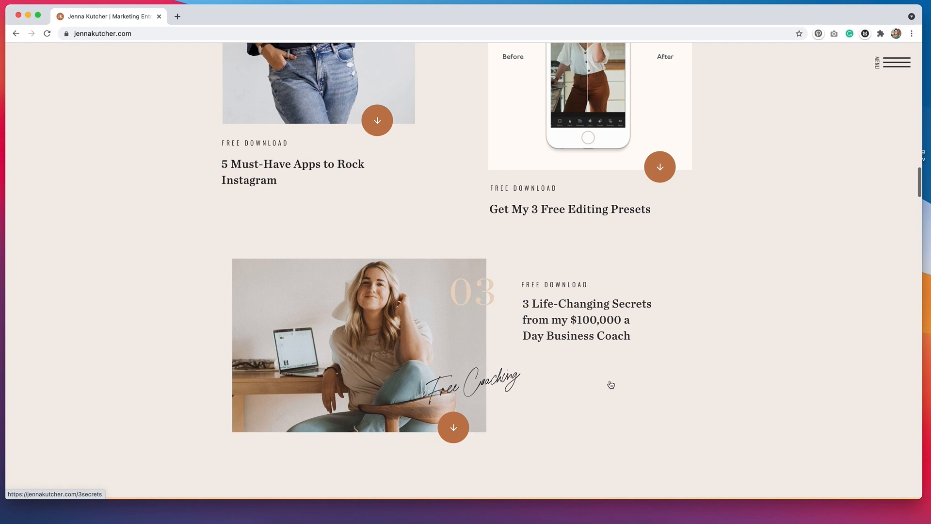
# Step: Open the developer tools with the responsive mobile preview and dock them beside the page
pyautogui.rightClick(758, 315)
pyautogui.click(777, 455)
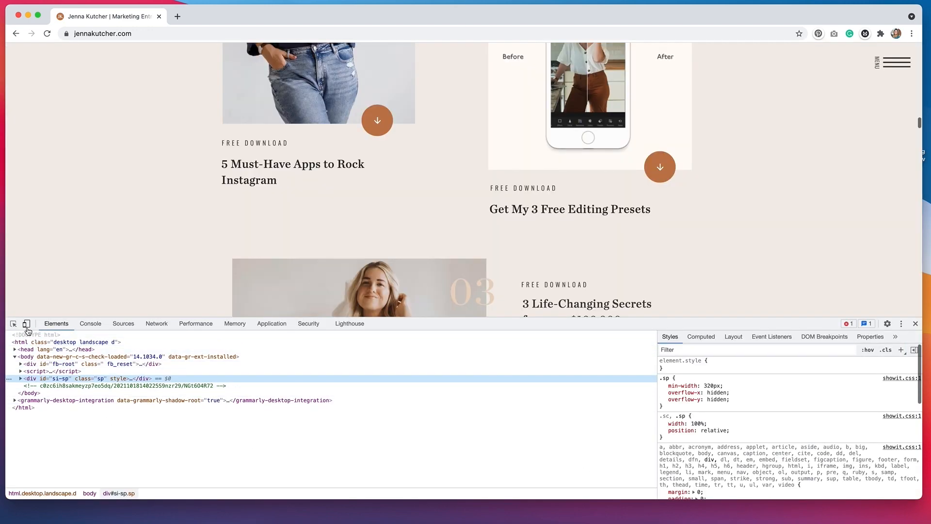
pyautogui.click(26, 324)
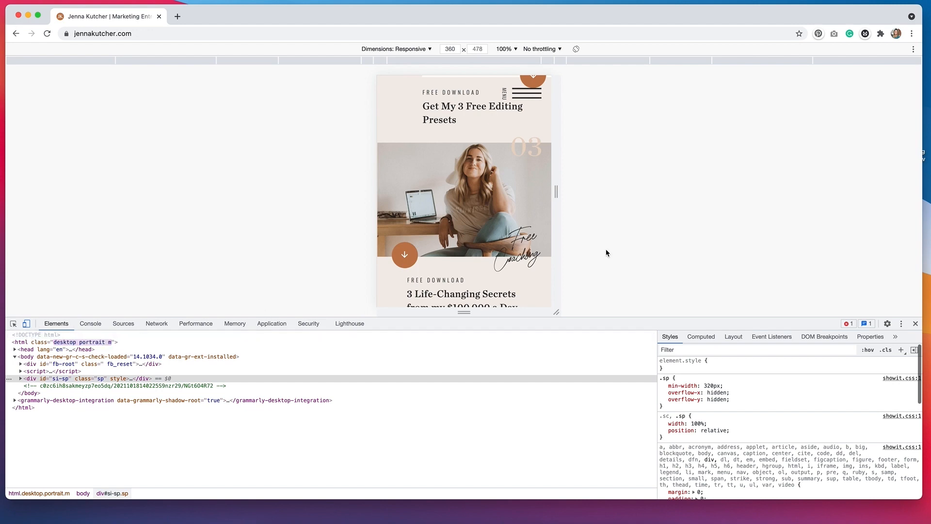
pyautogui.press('super+shift+d')
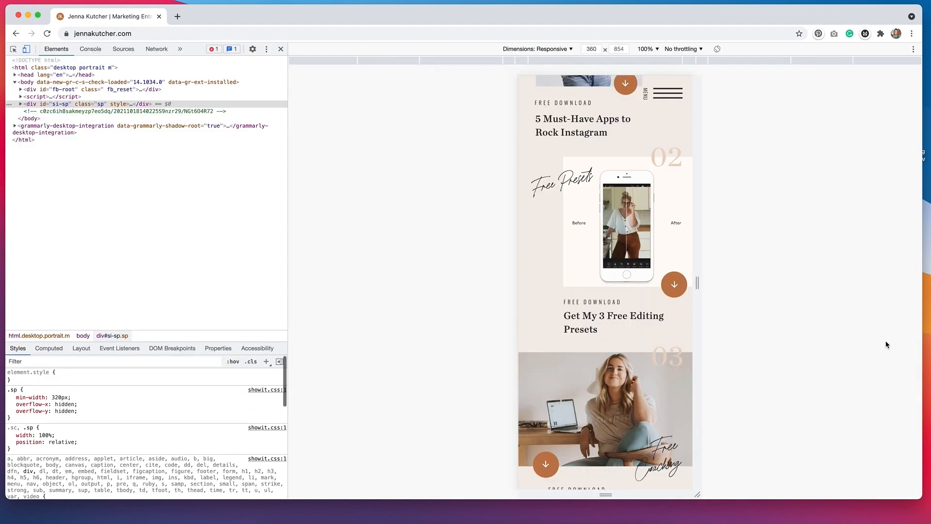
# Step: Examine how the three freebie blocks and their overlapping numerals, script text and arrows are arranged in the mobile preview
pyautogui.scroll(4, 668, 249)
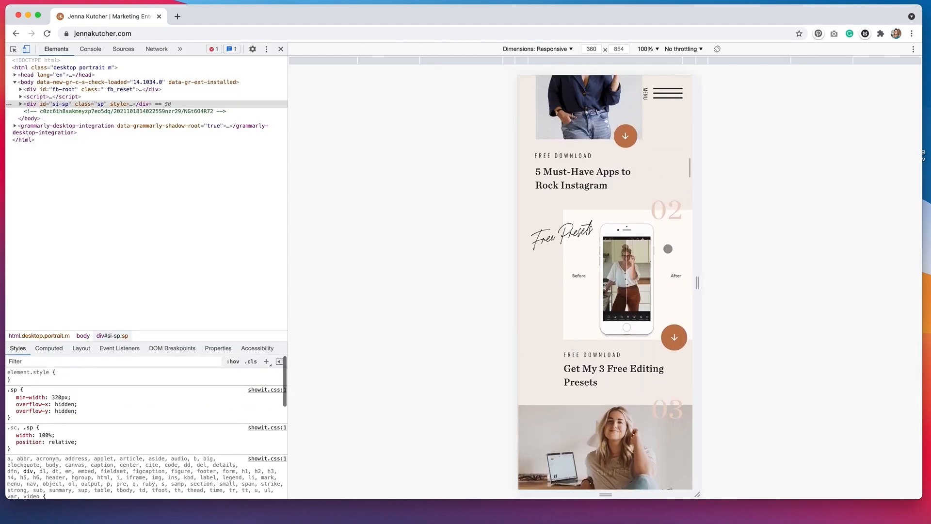
pyautogui.scroll(2, 668, 249)
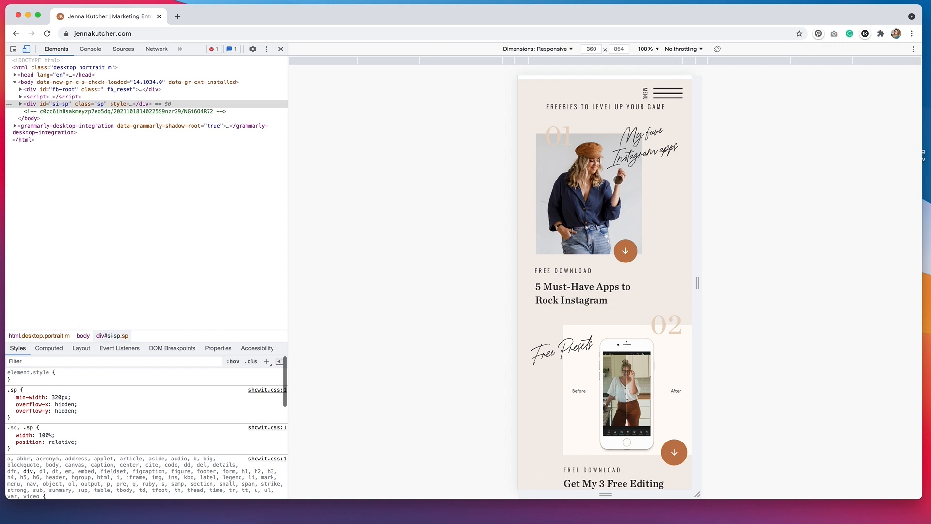
pyautogui.scroll(-2, 610, 317)
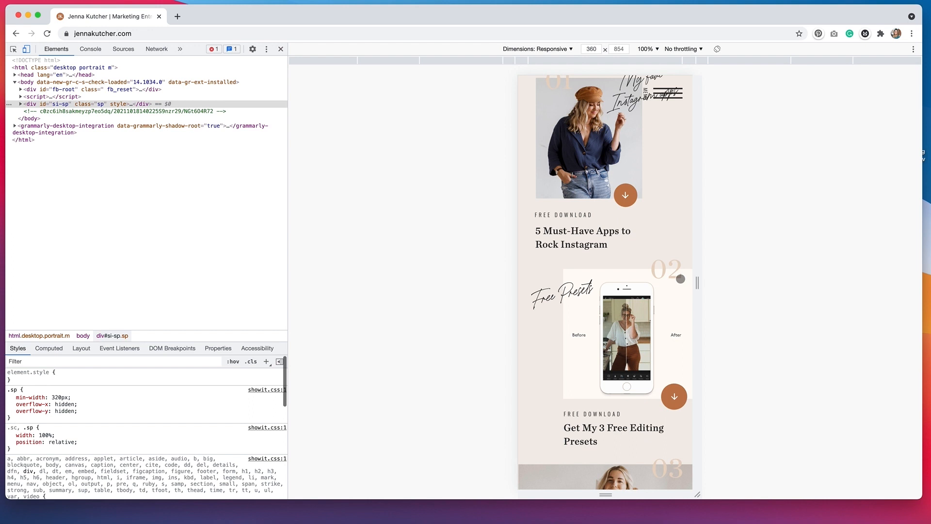
pyautogui.scroll(-1, 664, 273)
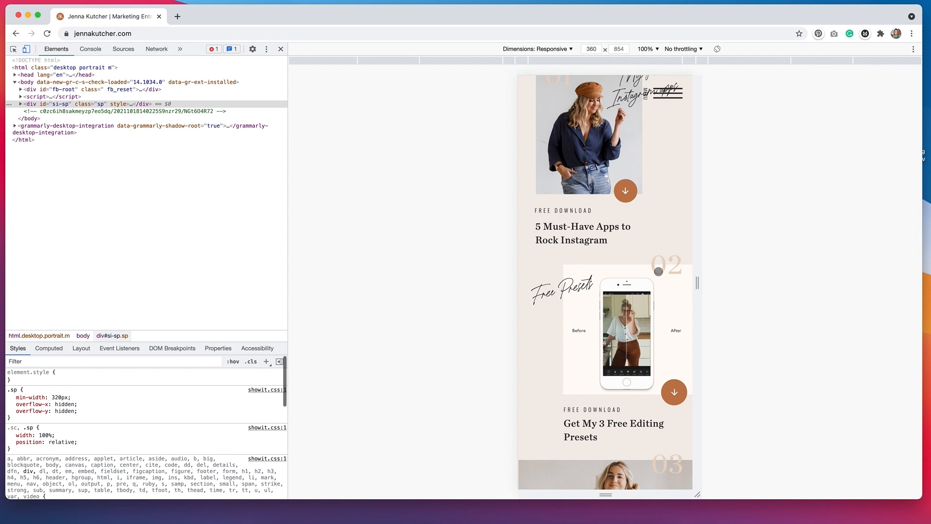
pyautogui.scroll(-5, 637, 321)
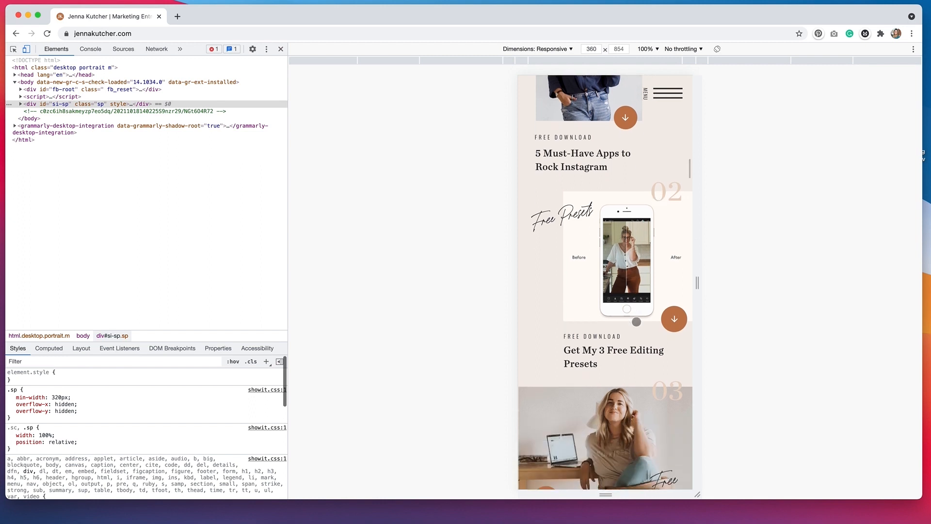
pyautogui.scroll(-3, 636, 322)
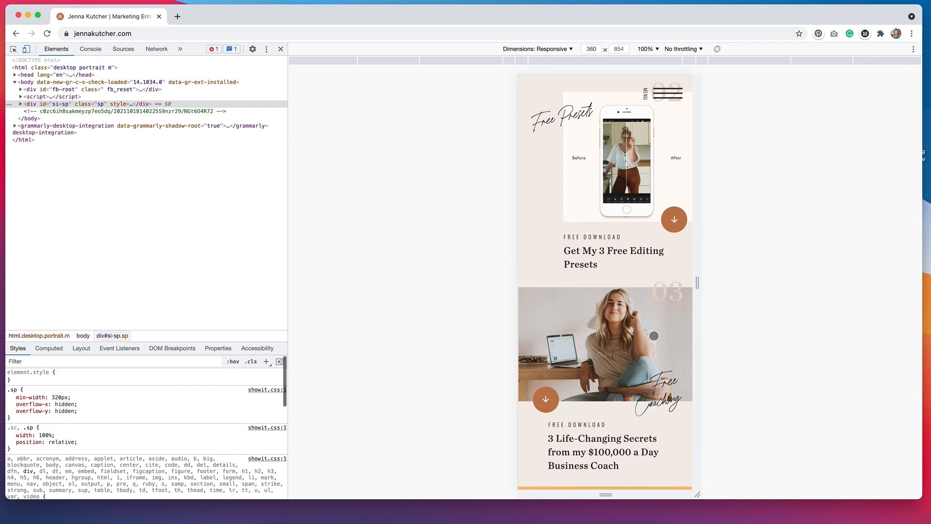
pyautogui.scroll(5, 655, 341)
pyautogui.scroll(4, 654, 336)
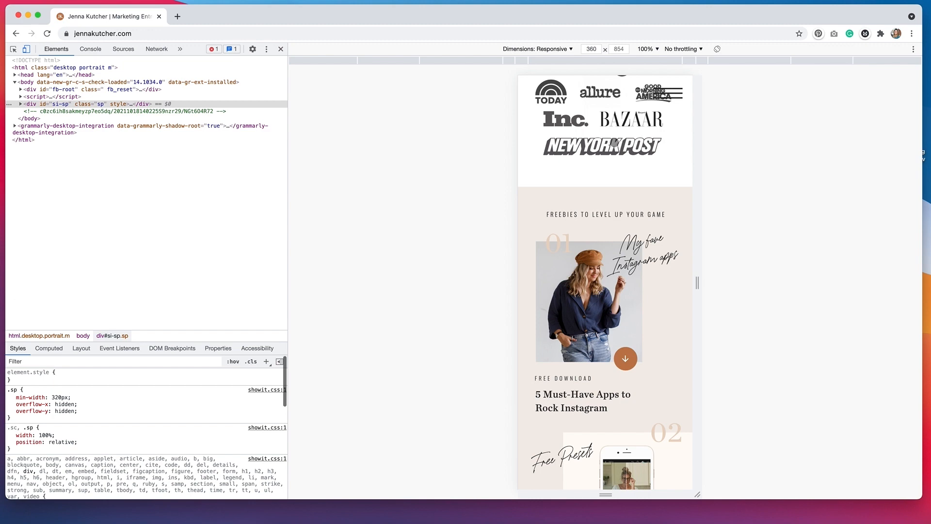
# Step: Toggle the page between desktop and mobile preview to compare the layouts of the freebies section
pyautogui.click(28, 49)
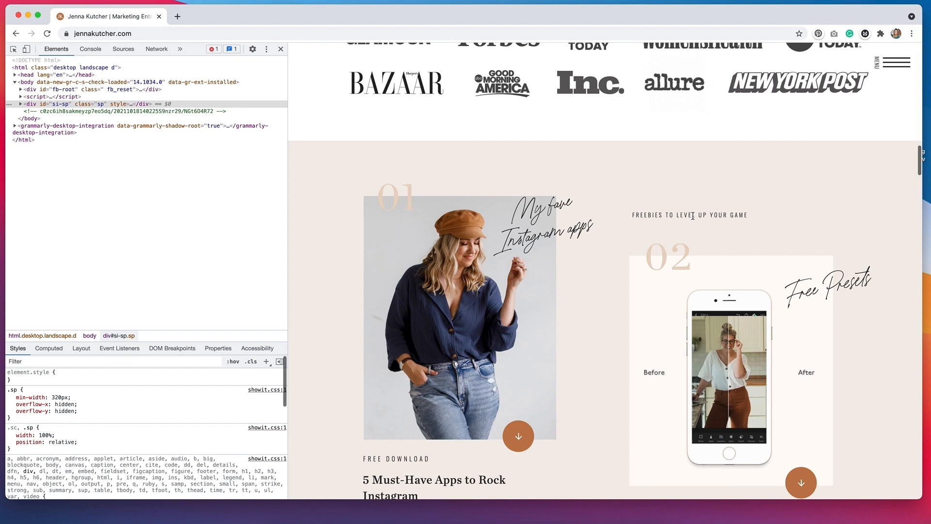
pyautogui.scroll(-3, 498, 384)
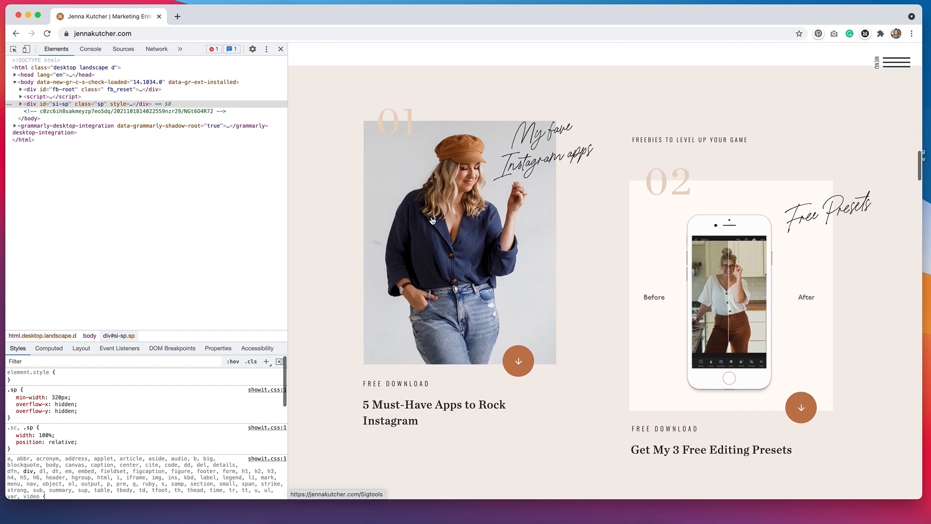
pyautogui.click(26, 49)
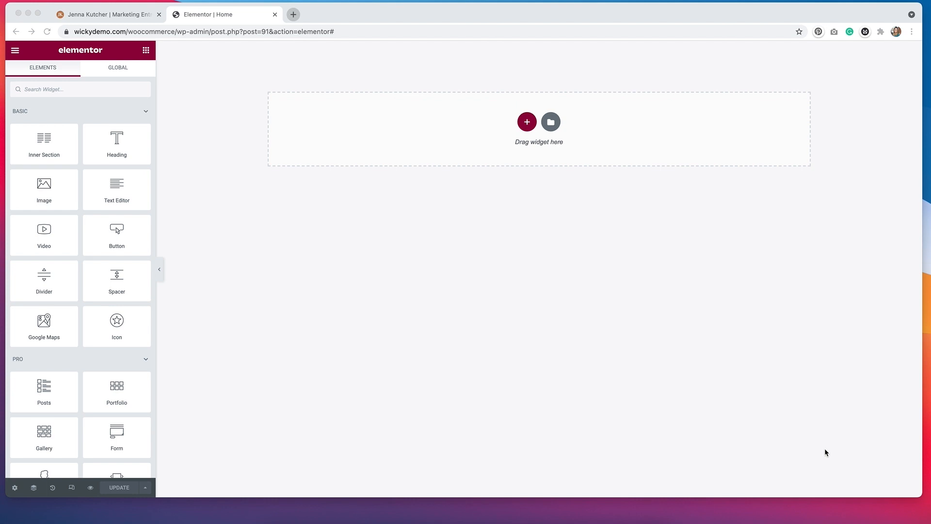
# Step: Add a new section with two equal columns to the empty Elementor page
pyautogui.click(528, 127)
pyautogui.click(528, 128)
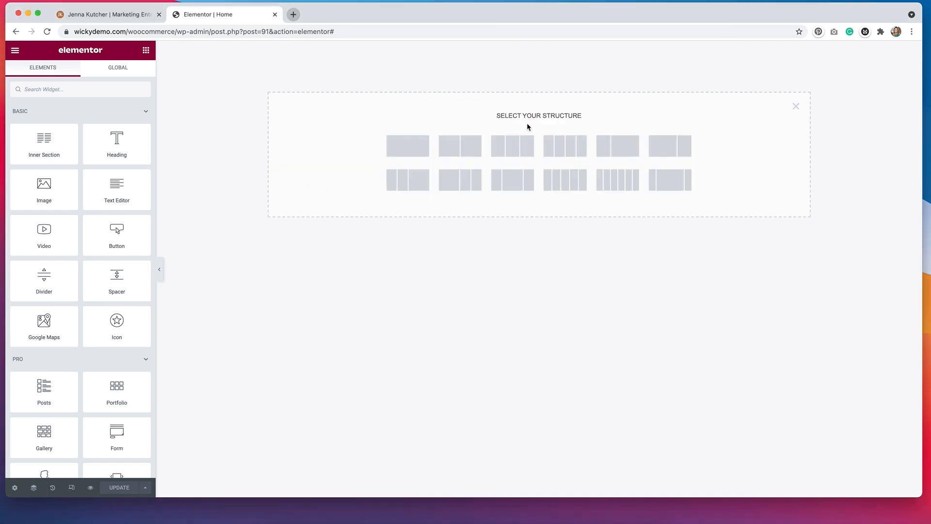
pyautogui.click(463, 147)
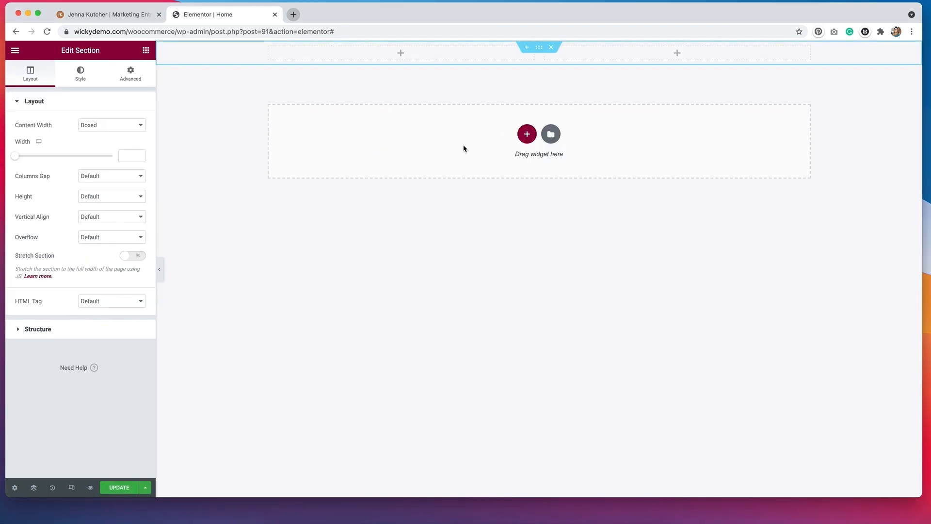
# Step: Place an Inner Section in the first column and delete one of its two columns
pyautogui.click(455, 53)
pyautogui.moveTo(44, 140); pyautogui.dragTo(419, 55)
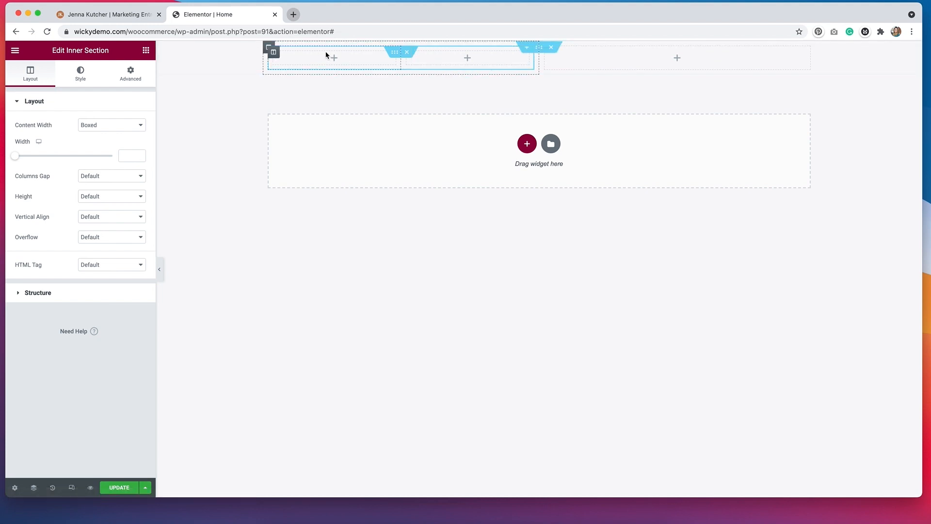
pyautogui.rightClick(274, 53)
pyautogui.click(322, 193)
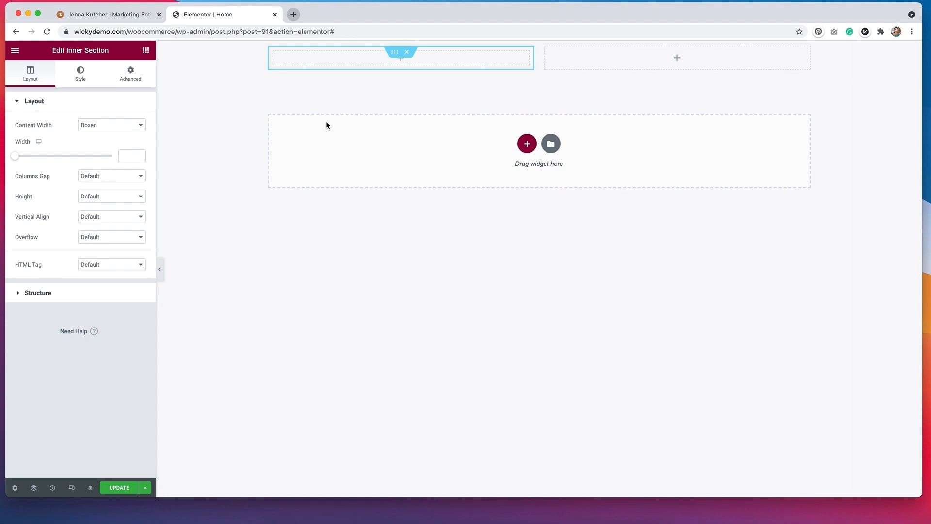
# Step: Add an Image widget to the inner section and insert the portrait of the woman in a denim jacket from the media library
pyautogui.click(341, 60)
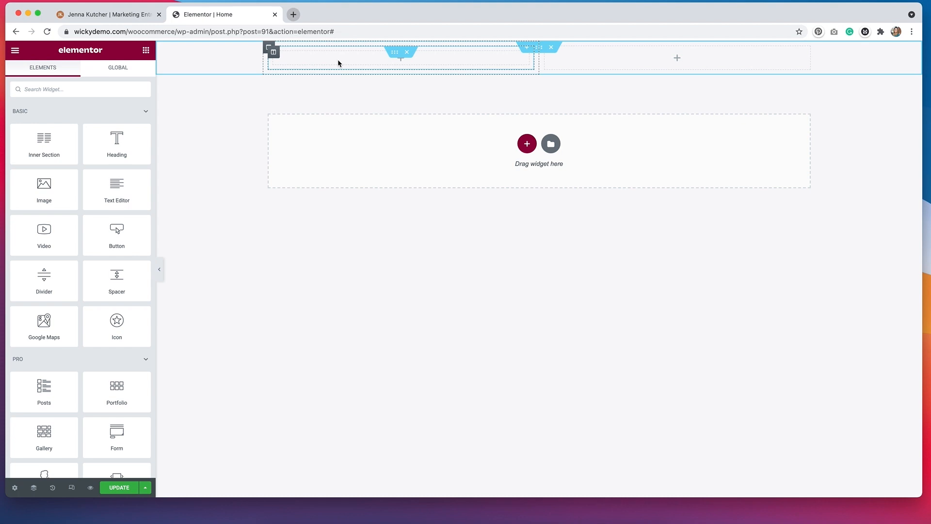
pyautogui.moveTo(49, 189); pyautogui.dragTo(335, 59)
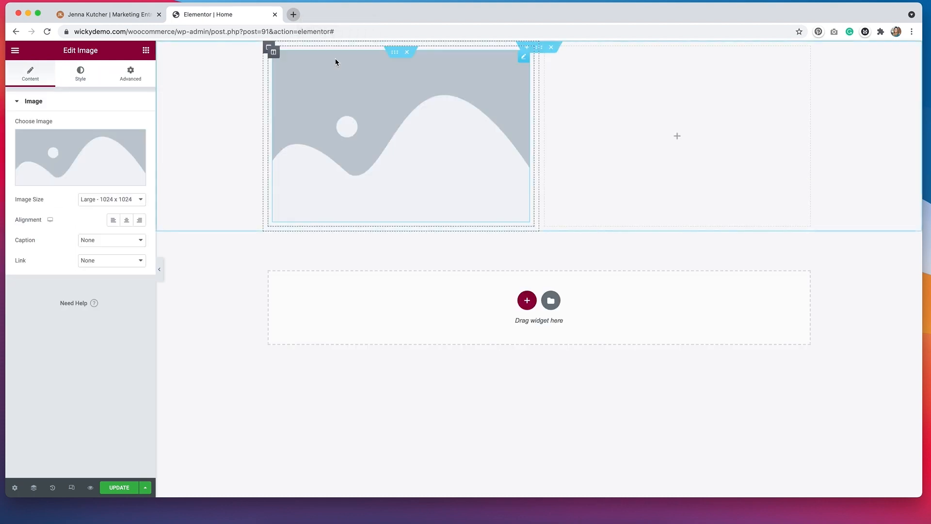
pyautogui.click(81, 152)
pyautogui.click(368, 168)
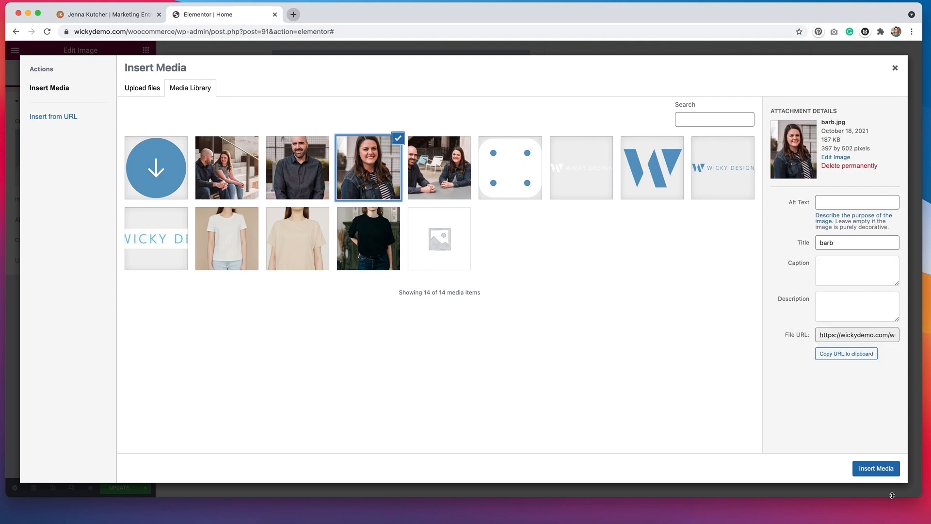
pyautogui.click(882, 471)
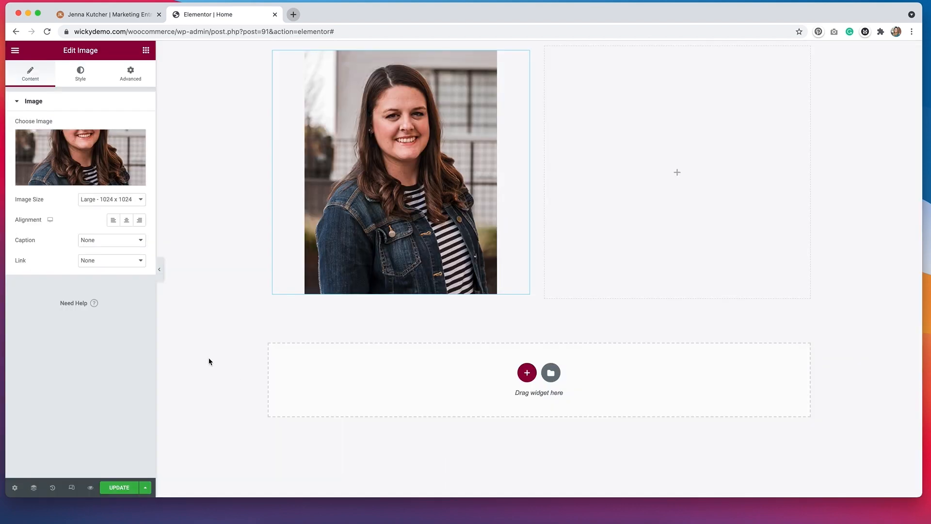
# Step: Set the portrait's image size to Full and its alignment to Left
pyautogui.click(116, 203)
pyautogui.click(110, 294)
pyautogui.click(113, 222)
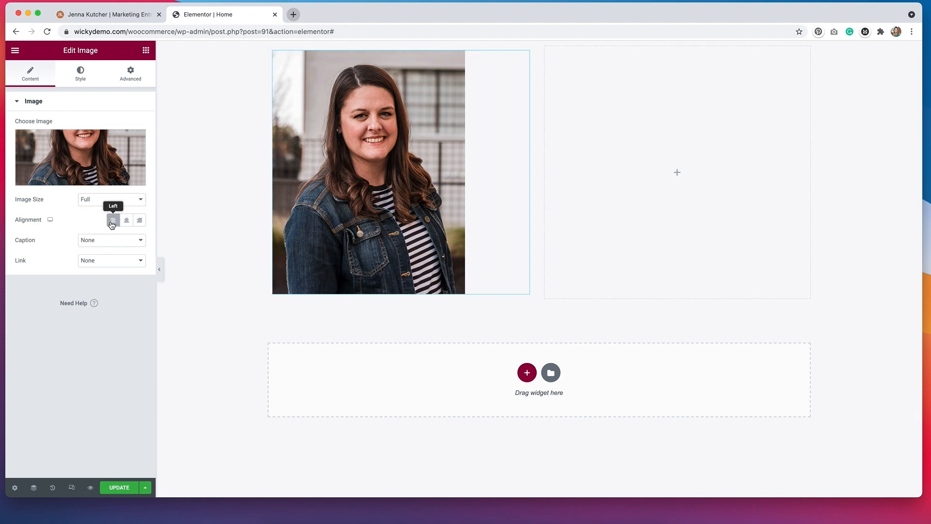
# Step: Add a Heading widget above the portrait in the inner section and set its title to "01"
pyautogui.click(145, 52)
pyautogui.moveTo(115, 153); pyautogui.dragTo(298, 65)
pyautogui.moveTo(98, 136); pyautogui.dragTo(1, 130)
pyautogui.write('01')
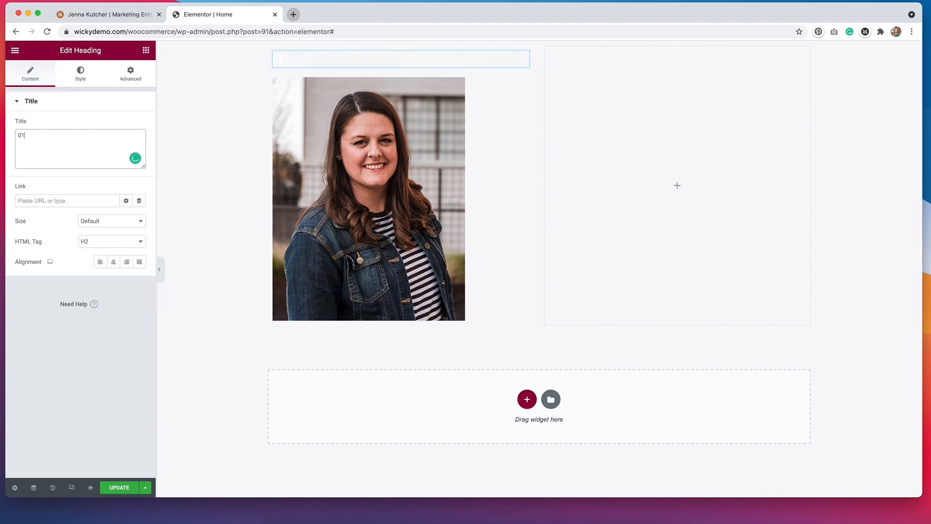
# Step: Set the "01" heading's text color to the gray #7D7D7D
pyautogui.click(80, 74)
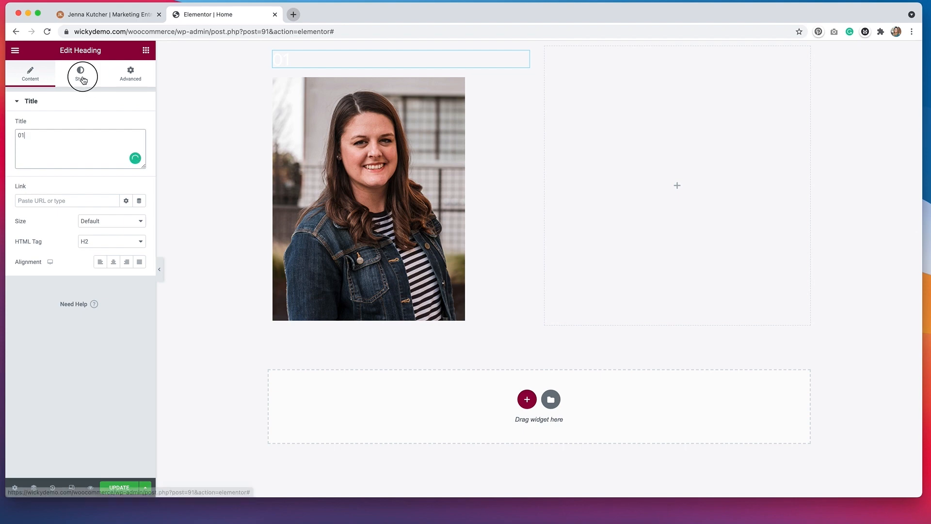
pyautogui.click(139, 125)
pyautogui.write('#999999')
pyautogui.moveTo(19, 194); pyautogui.dragTo(10, 205)
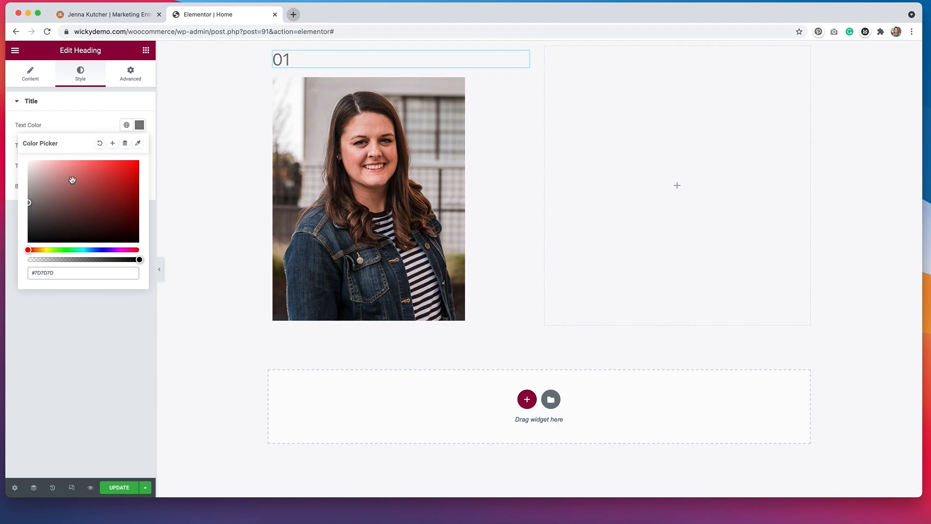
pyautogui.click(75, 125)
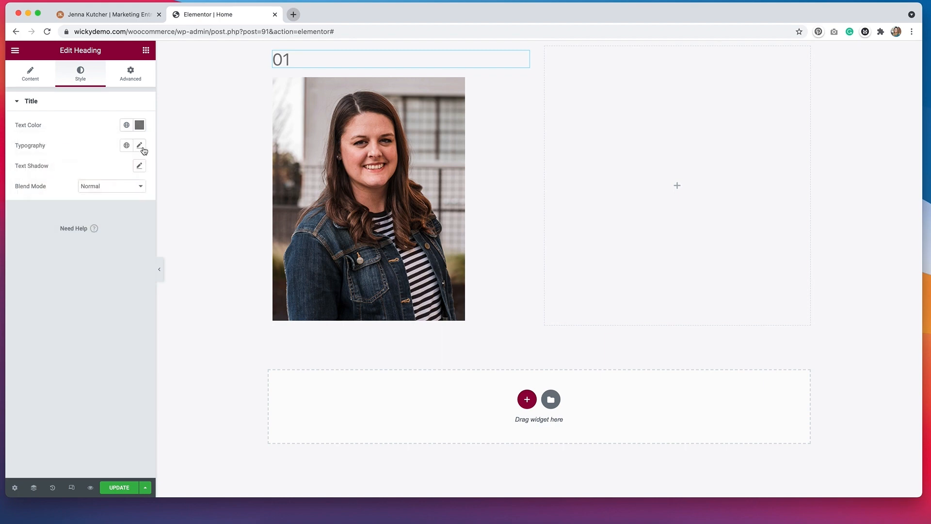
# Step: Set the "01" heading's font family to Georgia and enlarge its font size to roughly double
pyautogui.click(140, 145)
pyautogui.click(103, 193)
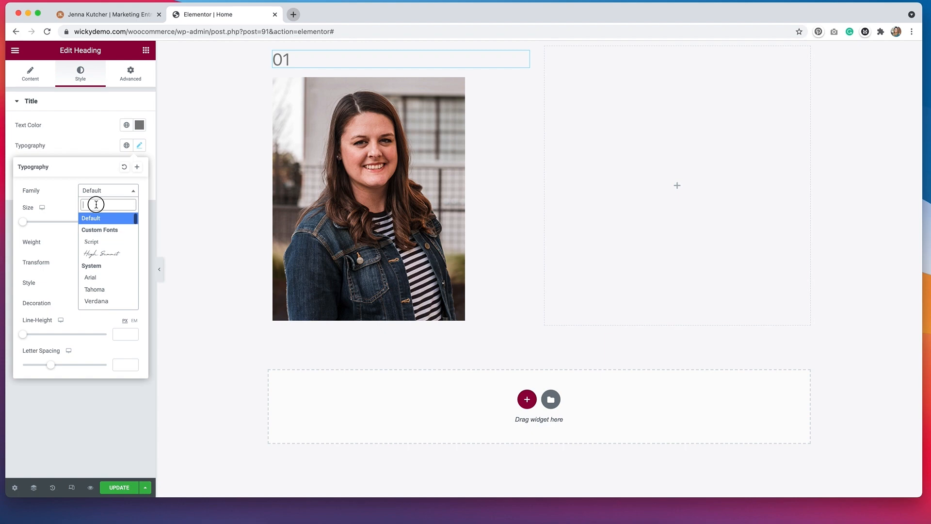
pyautogui.write('georgia')
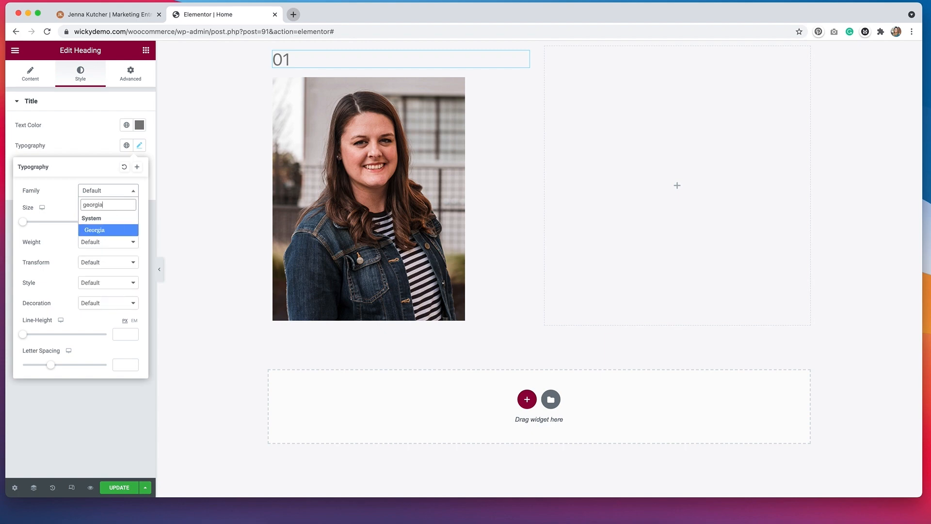
pyautogui.click(102, 232)
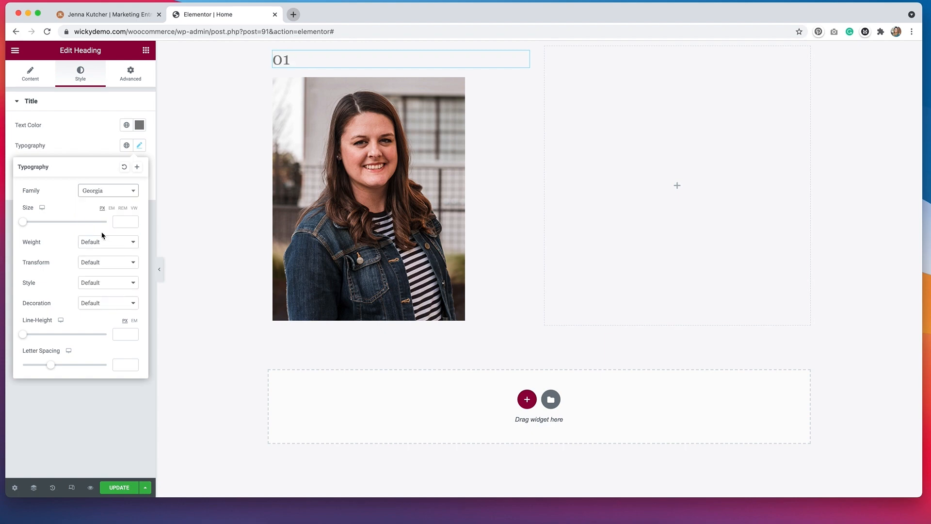
pyautogui.moveTo(23, 221); pyautogui.dragTo(56, 228)
pyautogui.click(306, 146)
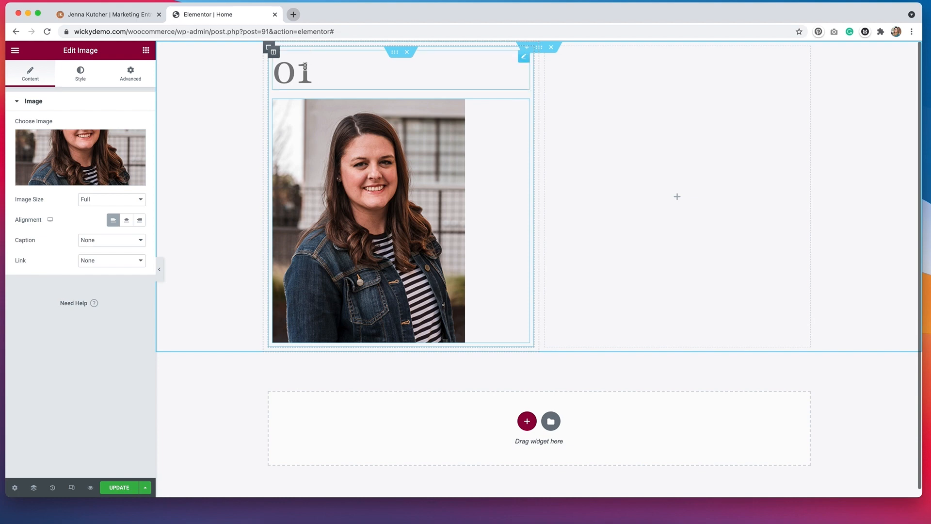
# Step: Add a second Heading widget between "01" and the portrait, titled "My fave Instagram apps"
pyautogui.click(147, 52)
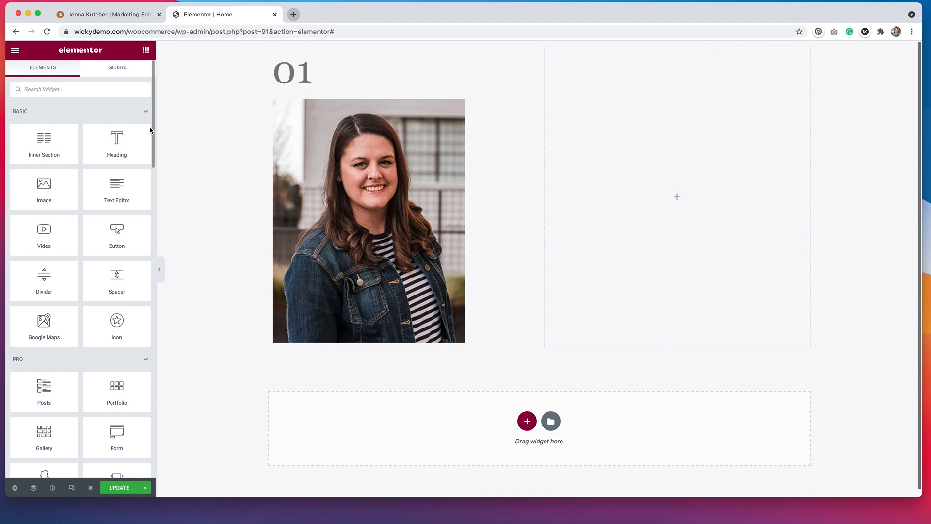
pyautogui.moveTo(109, 155); pyautogui.dragTo(313, 110)
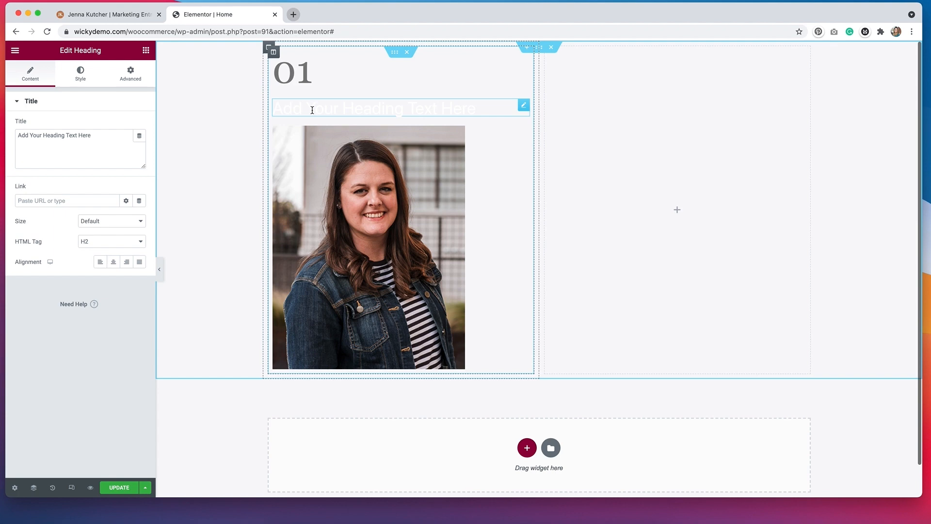
pyautogui.click(73, 145)
pyautogui.press('super+a')
pyautogui.press('BackSpace')
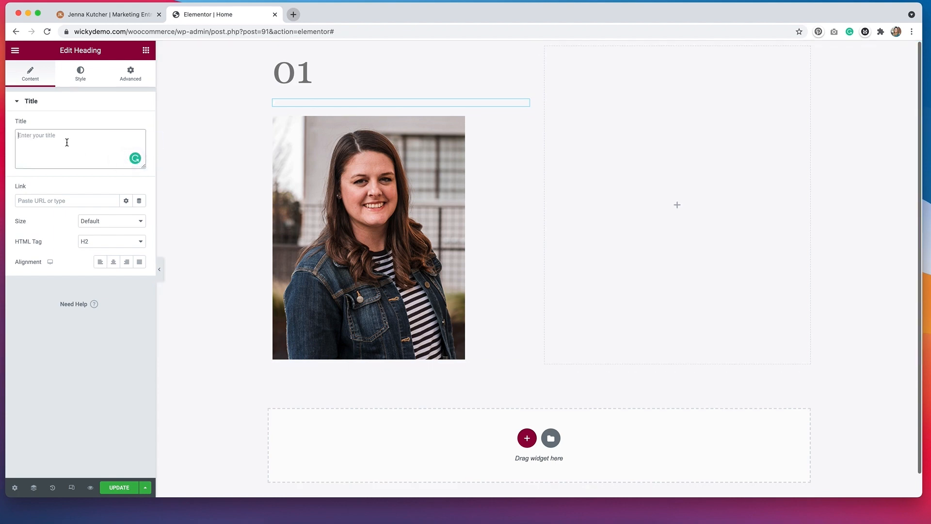
pyautogui.write('My fave Insta')
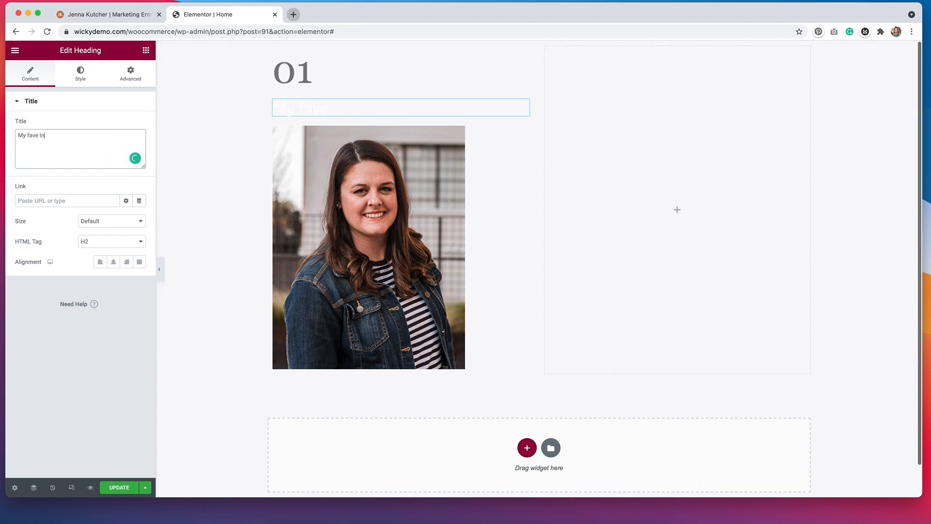
pyautogui.write('gram apps')
# Step: Make the "My fave Instagram apps" heading black (#000000) and set its font family to High Summit
pyautogui.click(81, 75)
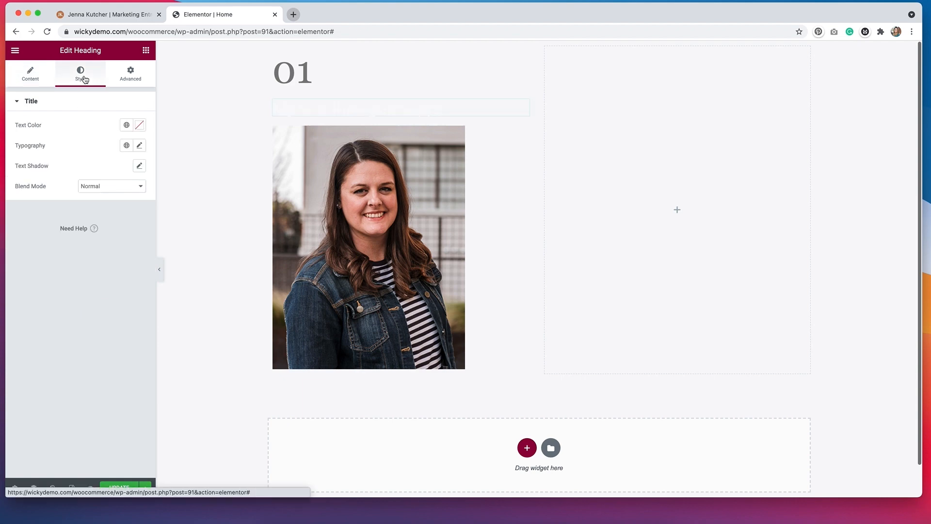
pyautogui.click(140, 126)
pyautogui.moveTo(33, 230); pyautogui.dragTo(10, 252)
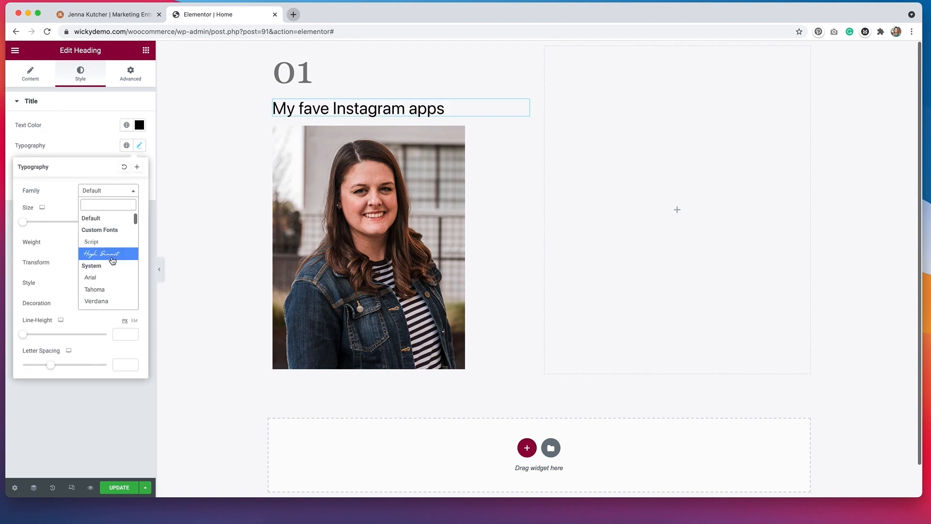
pyautogui.click(112, 259)
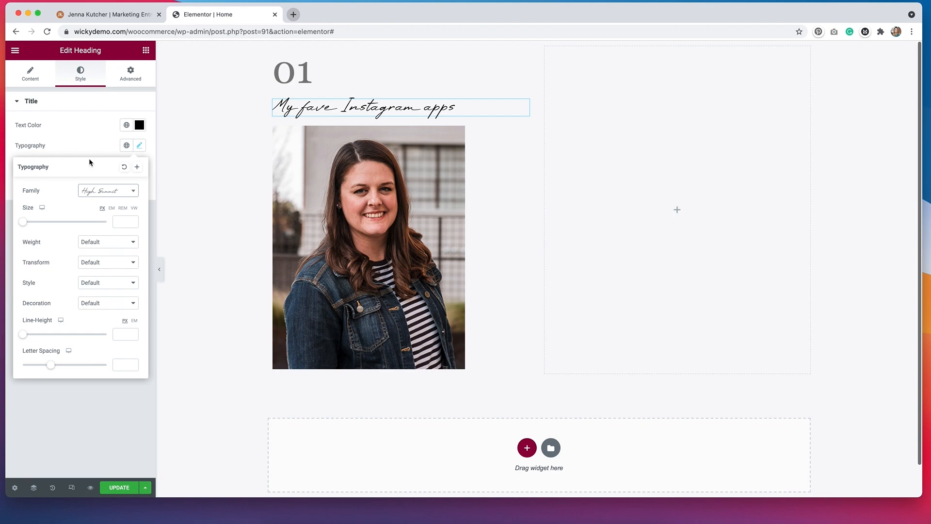
pyautogui.click(67, 146)
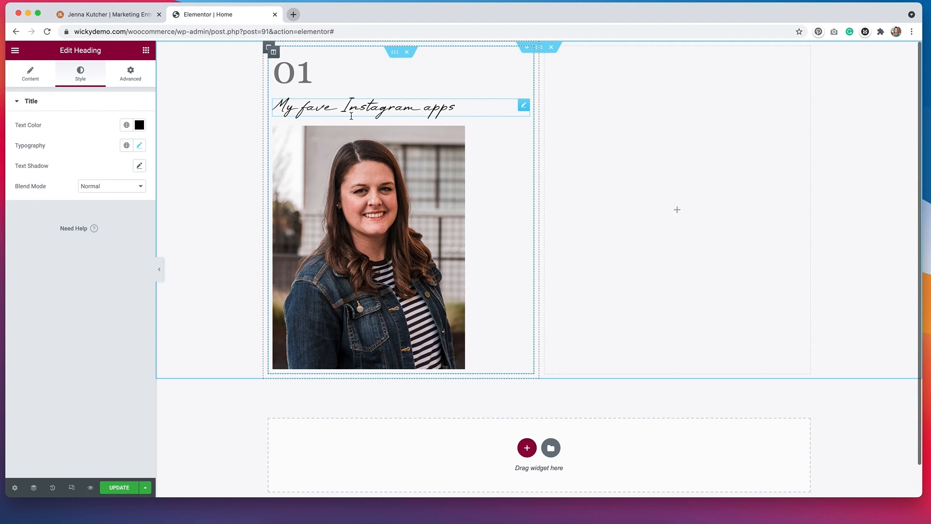
# Step: Set the script heading to Inline (auto) width and Absolute position, and move it over the portrait's upper right edge, offset about 284 px horizontally and 132 px vertically
pyautogui.scroll(-1, 347, 121)
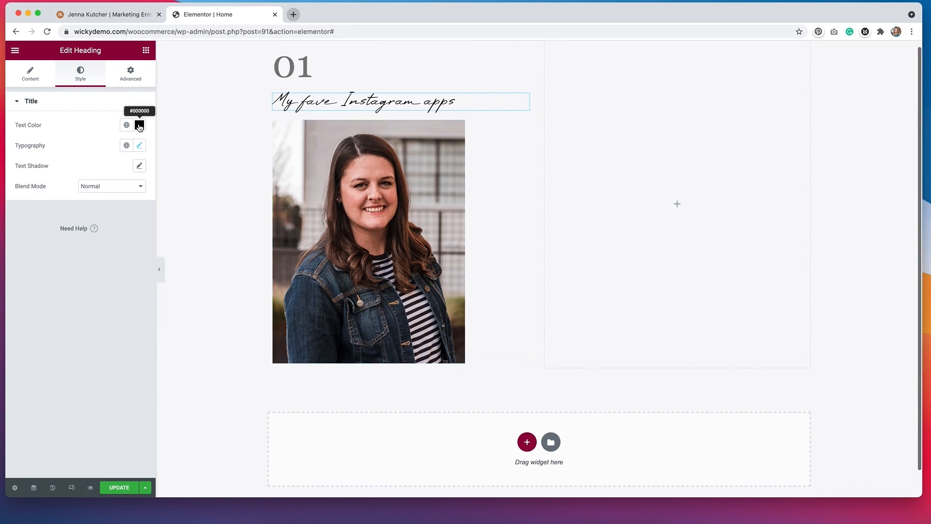
pyautogui.click(132, 75)
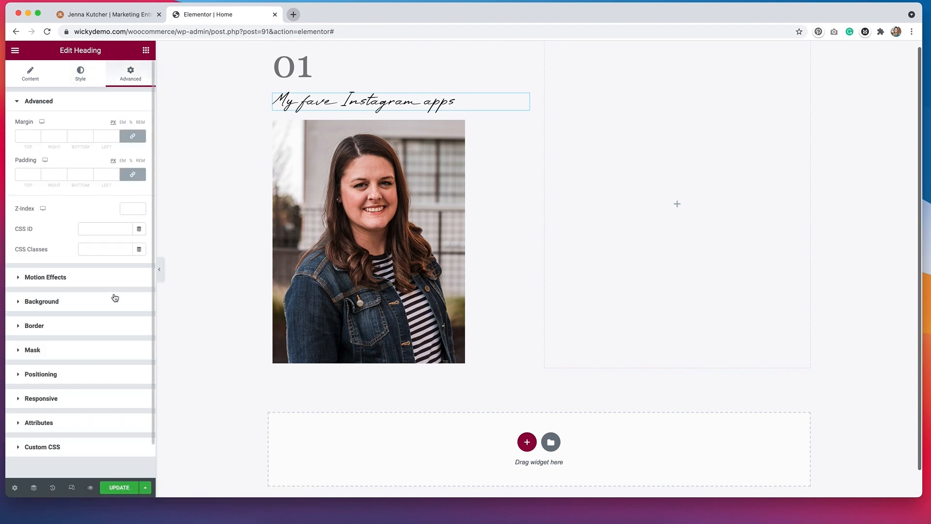
pyautogui.click(62, 376)
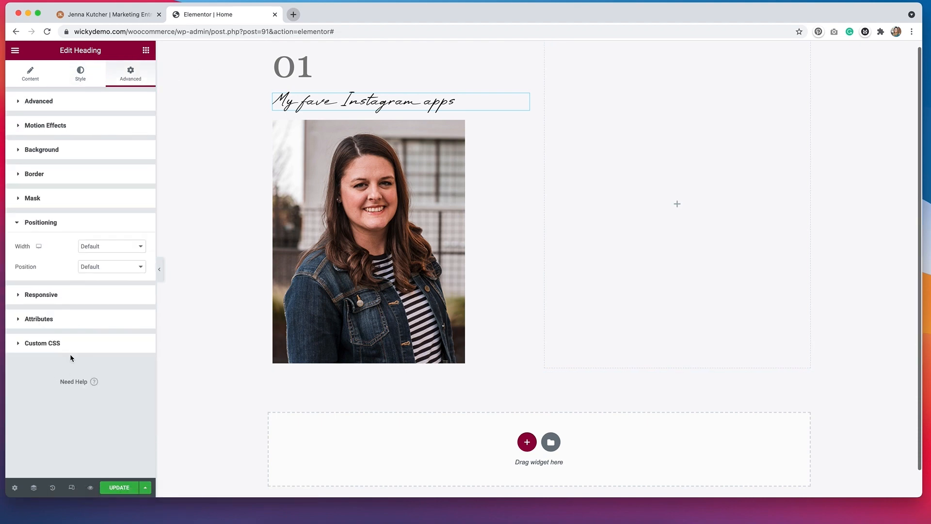
pyautogui.click(121, 245)
pyautogui.click(113, 267)
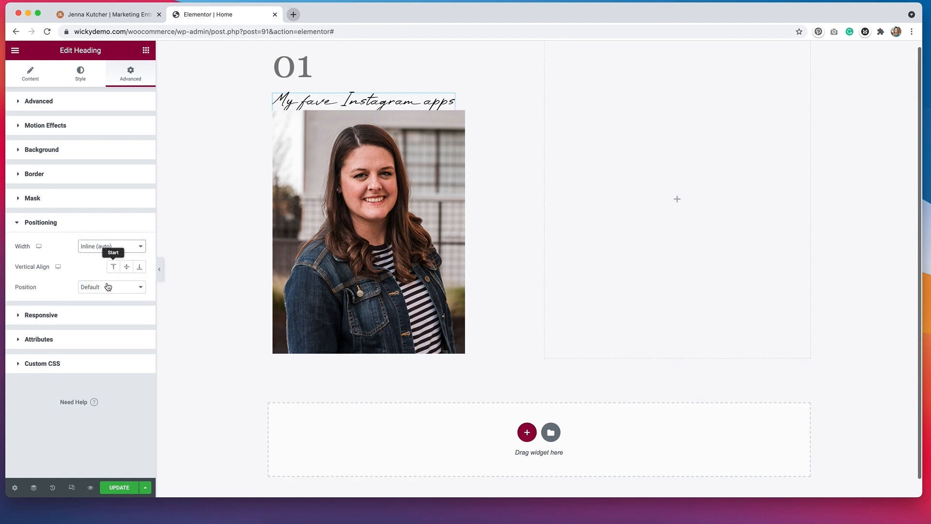
pyautogui.click(105, 288)
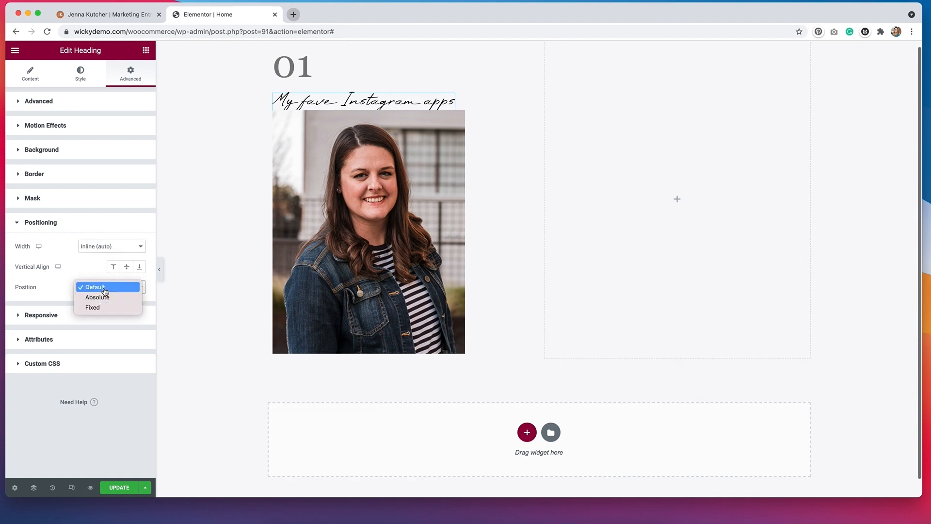
pyautogui.click(100, 297)
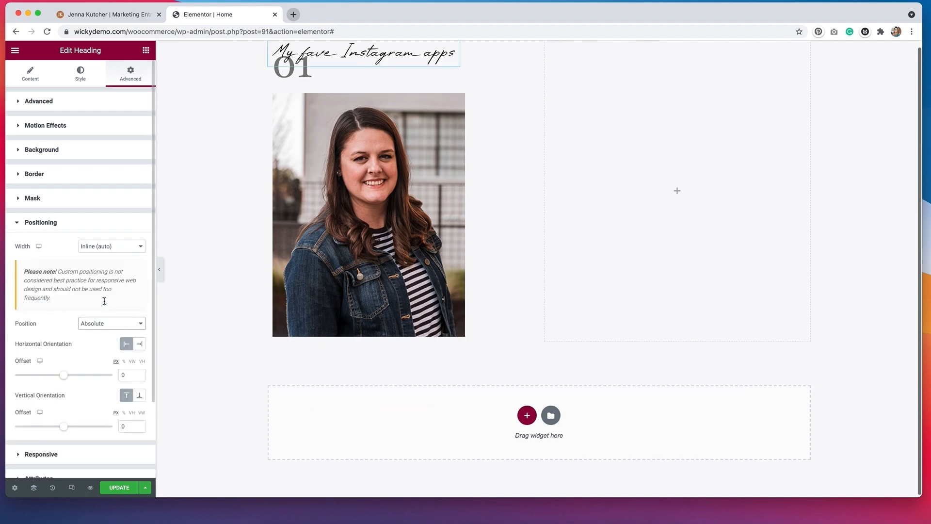
pyautogui.moveTo(456, 55); pyautogui.dragTo(592, 119)
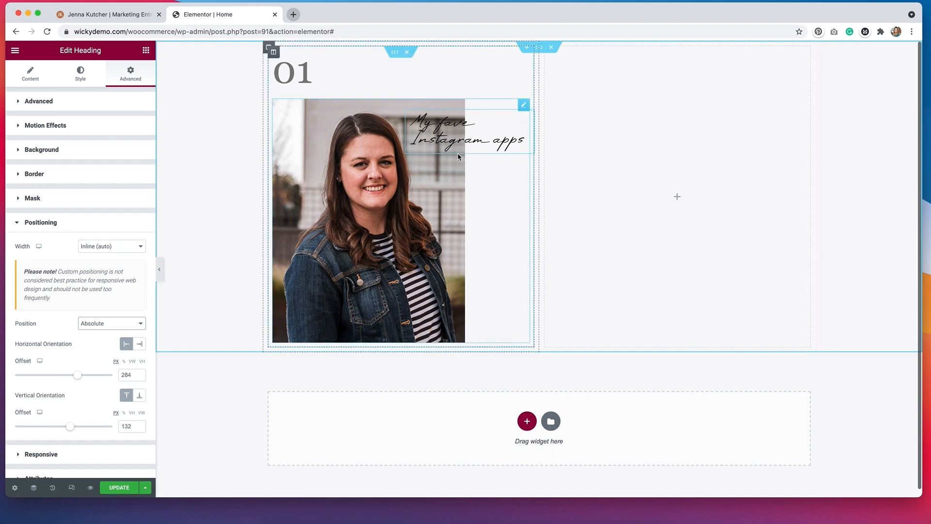
# Step: Set the script heading's line height to 44 px and compare it with the handwritten caption on jennakutcher.com
pyautogui.click(80, 75)
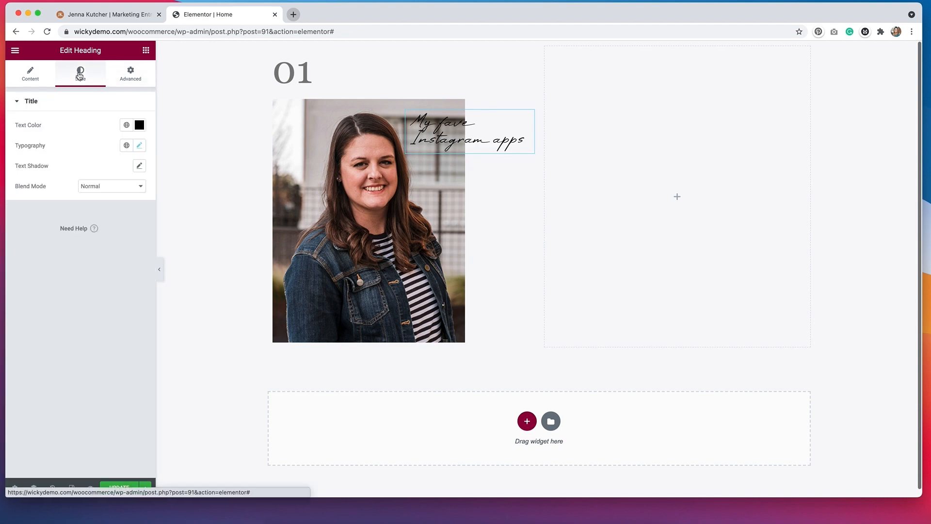
pyautogui.click(140, 146)
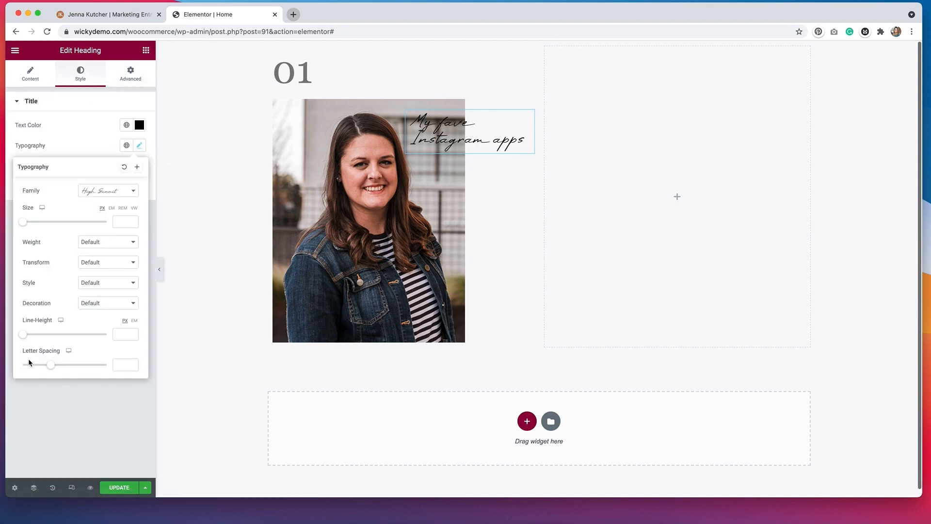
pyautogui.moveTo(23, 337); pyautogui.dragTo(58, 334)
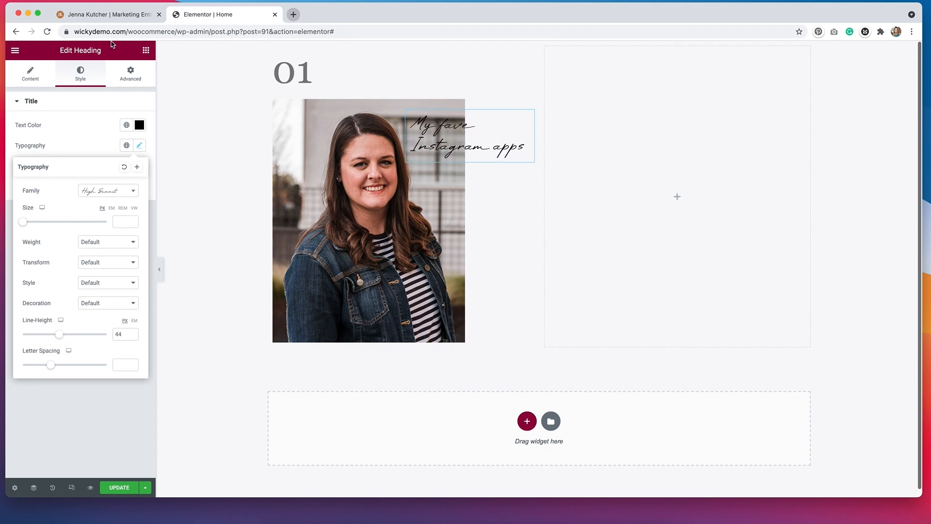
pyautogui.click(106, 17)
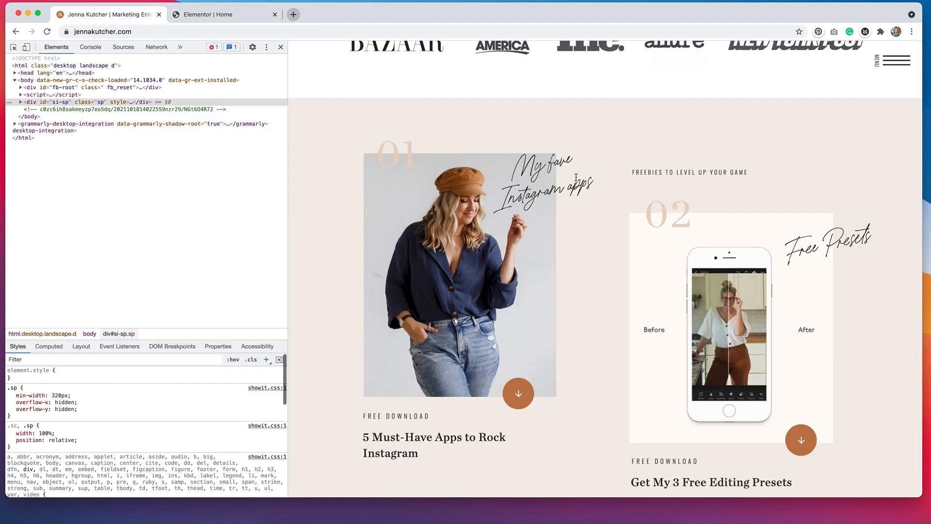
pyautogui.click(248, 15)
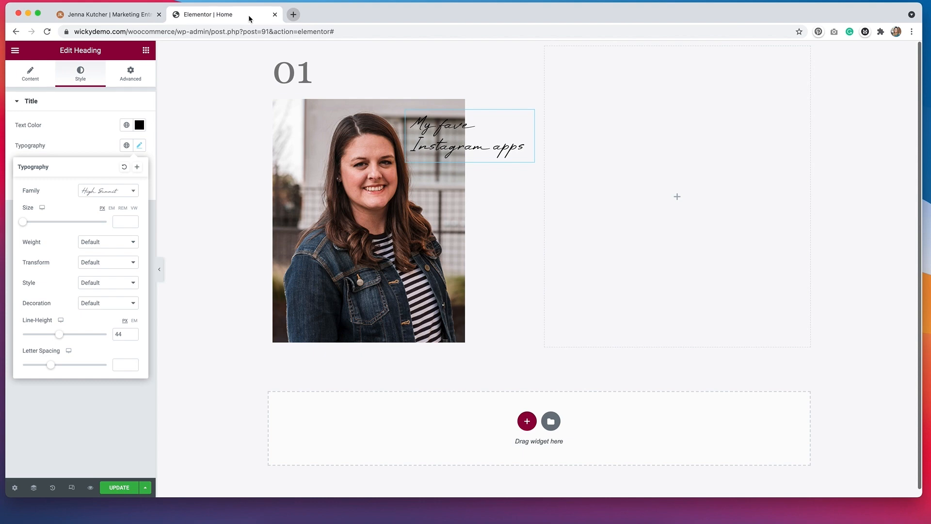
pyautogui.click(96, 132)
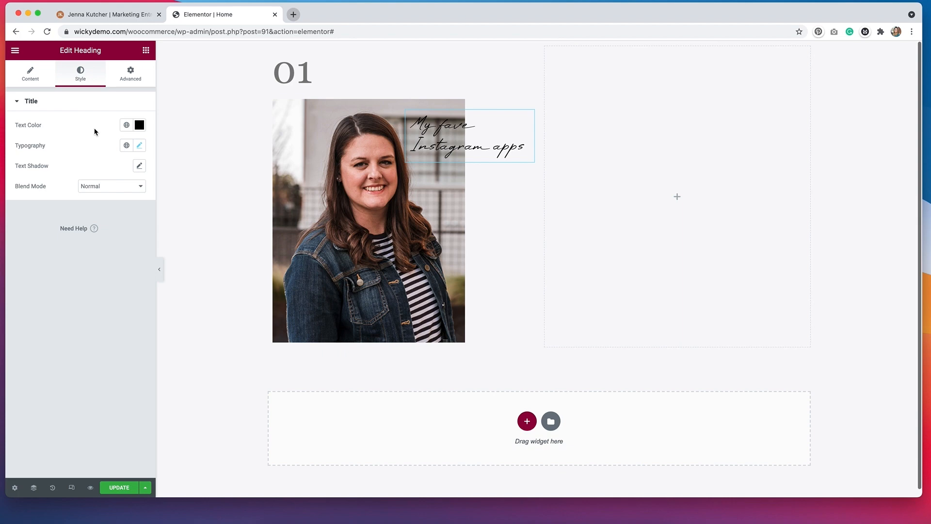
# Step: Assign the CSS class "rotate" to the "My fave Instagram apps" heading
pyautogui.click(135, 74)
pyautogui.click(105, 251)
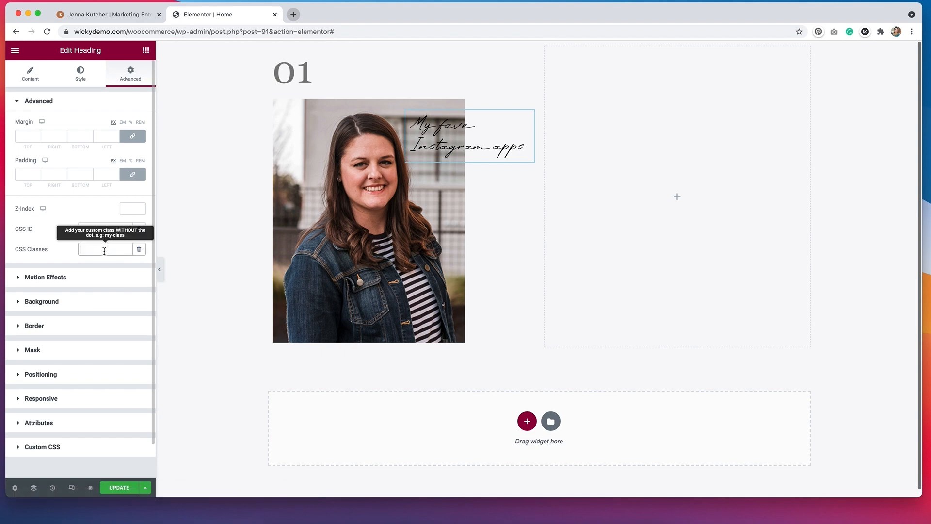
pyautogui.write('rotate')
# Step: Tilt the script heading with the custom CSS rule ".rotate {transform: rotate(-8deg); }"
pyautogui.click(87, 445)
pyautogui.click(85, 365)
pyautogui.write('.')
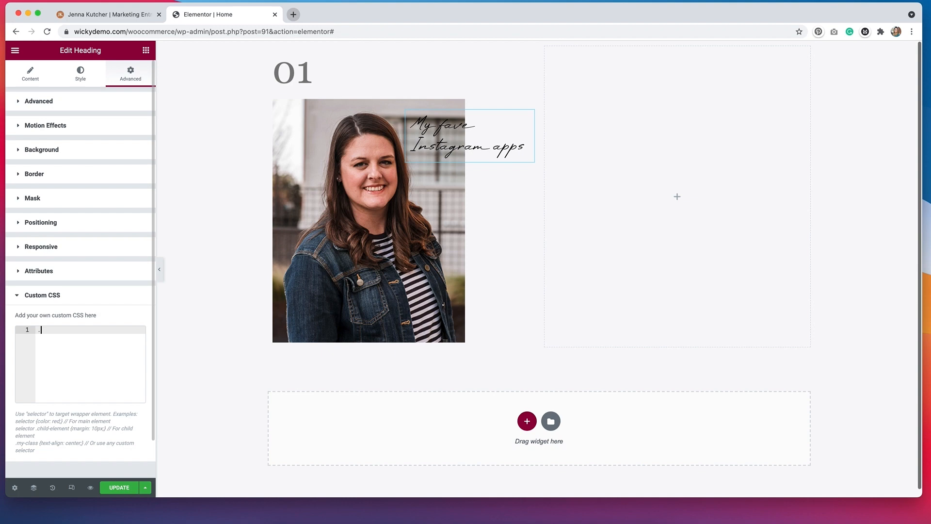
pyautogui.write('rotate {')
pyautogui.write('transform: ')
pyautogui.write('rotate(deg)')
pyautogui.write('-10deg)')
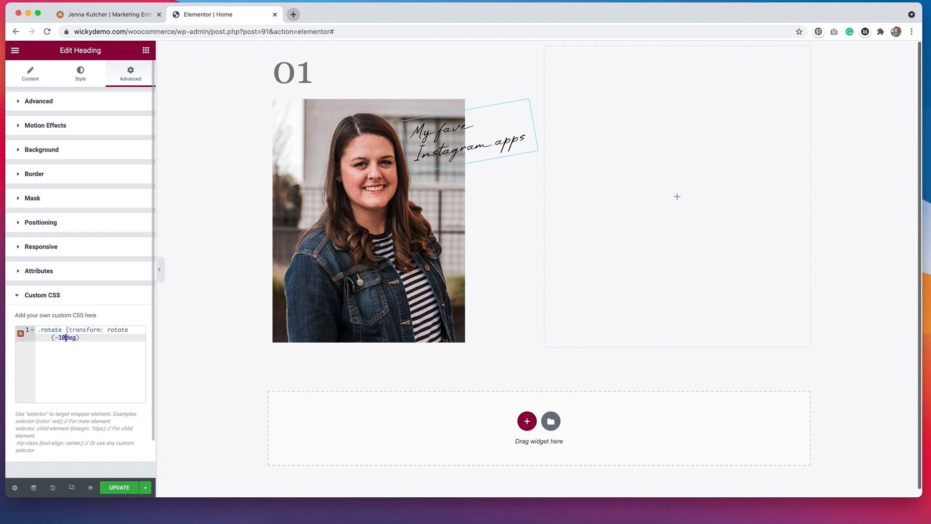
pyautogui.press('BackSpace')
pyautogui.press('BackSpace')
pyautogui.write('8')
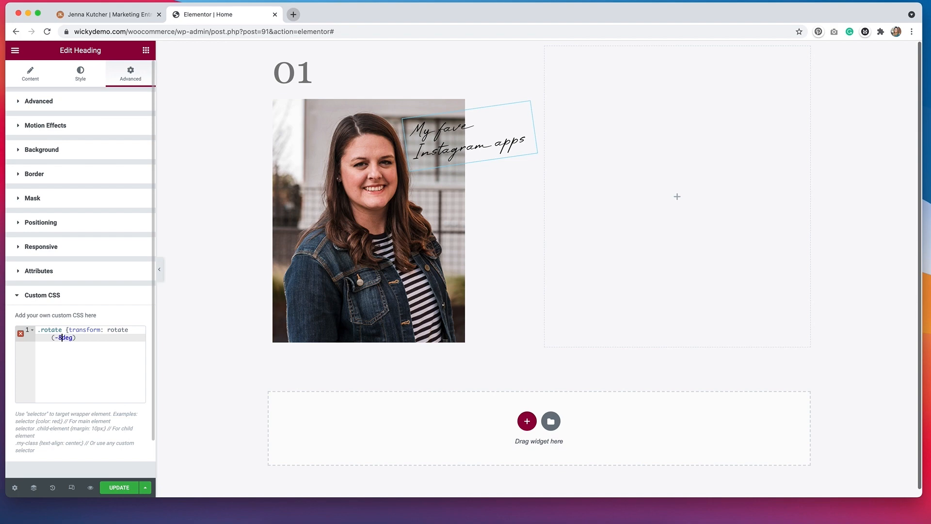
pyautogui.write(' }')
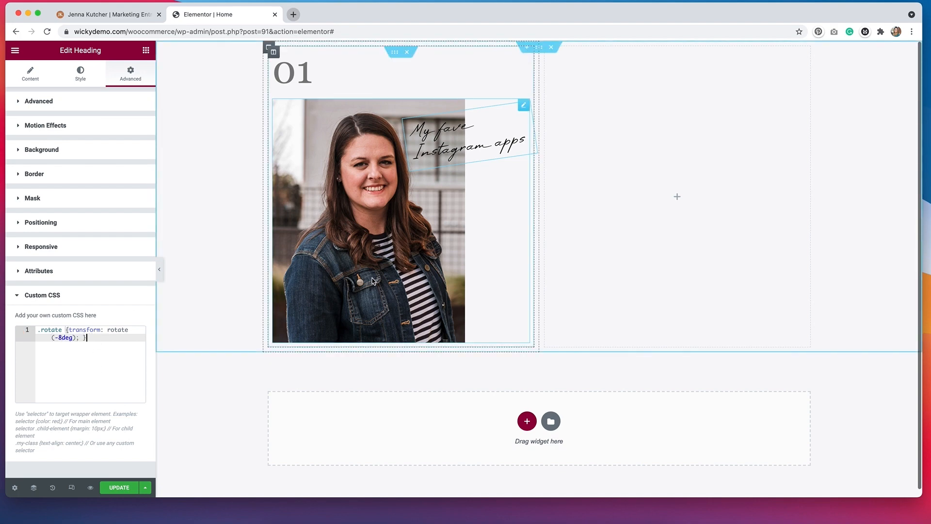
pyautogui.click(315, 107)
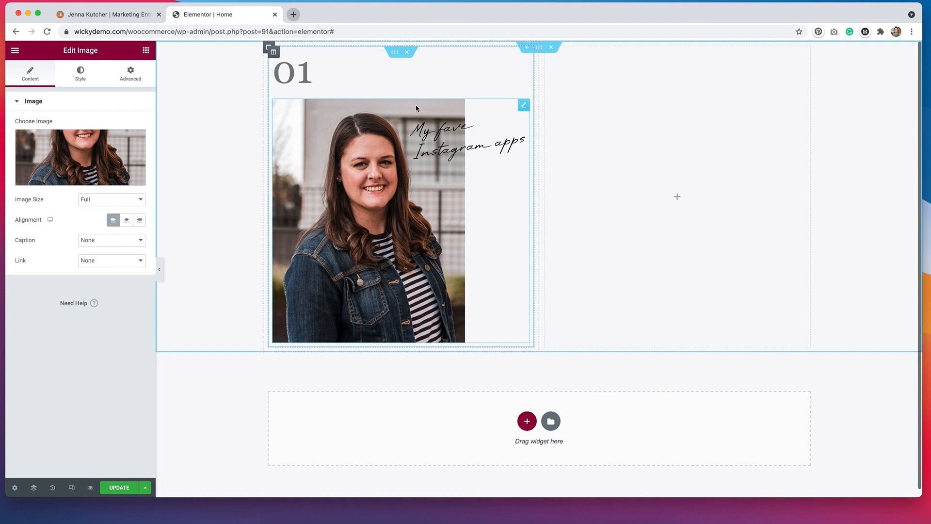
# Step: Unlink the portrait image's margins and set its top margin to -51 px so it overlaps the "01" heading
pyautogui.click(130, 78)
pyautogui.click(133, 139)
pyautogui.click(37, 140)
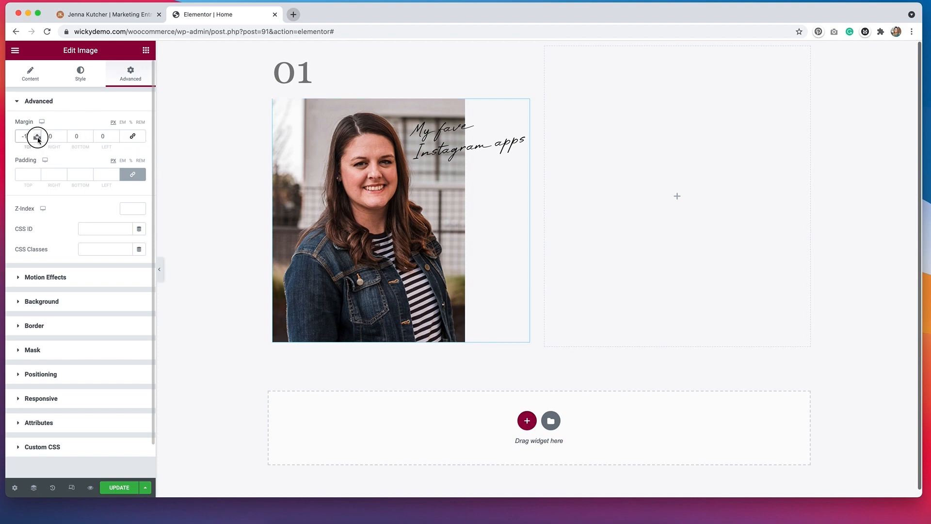
pyautogui.moveTo(38, 139); pyautogui.dragTo(39, 139)
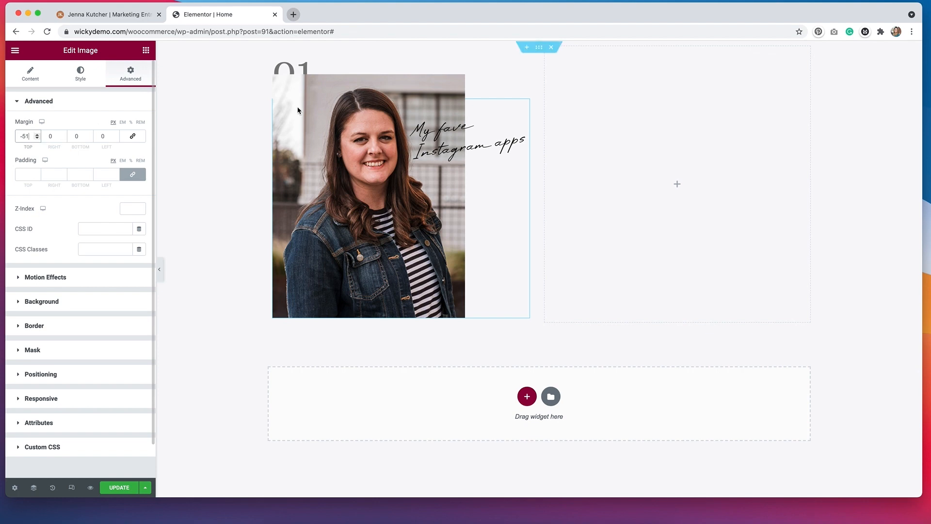
# Step: Bring the "01" heading in front of the portrait by setting its Z-Index to 5
pyautogui.click(301, 67)
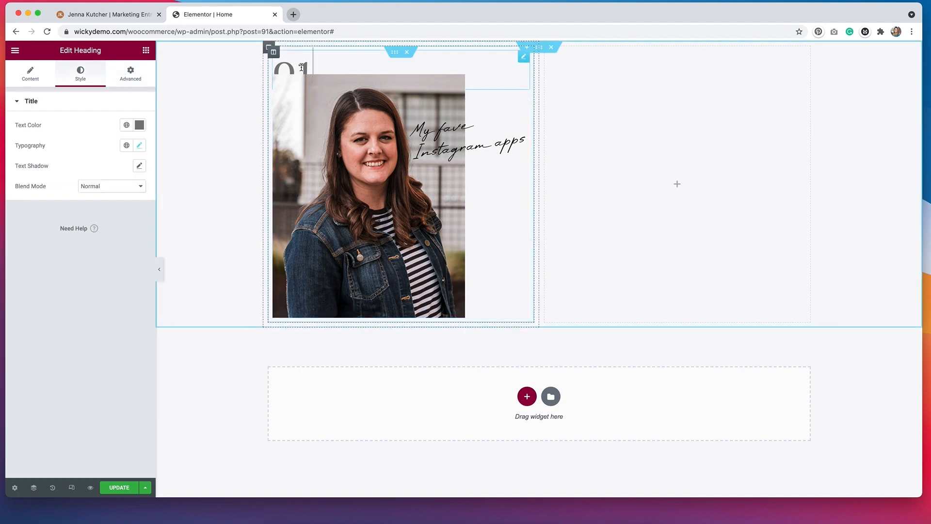
pyautogui.click(135, 74)
pyautogui.click(141, 207)
pyautogui.click(141, 208)
pyautogui.click(140, 208)
pyautogui.click(140, 207)
pyautogui.click(141, 207)
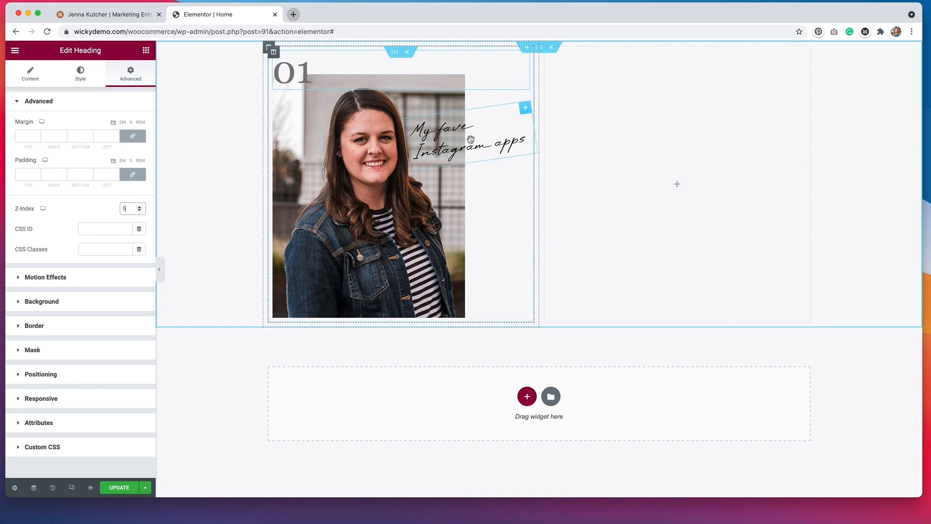
# Step: Move the script heading up near the portrait's upper right corner and compare its placement with the caption on jennakutcher.com
pyautogui.click(526, 105)
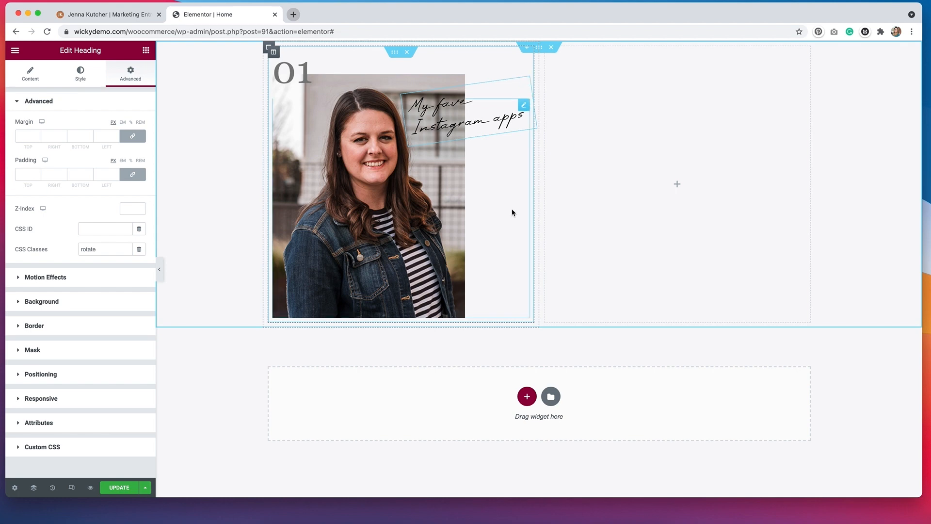
pyautogui.click(123, 16)
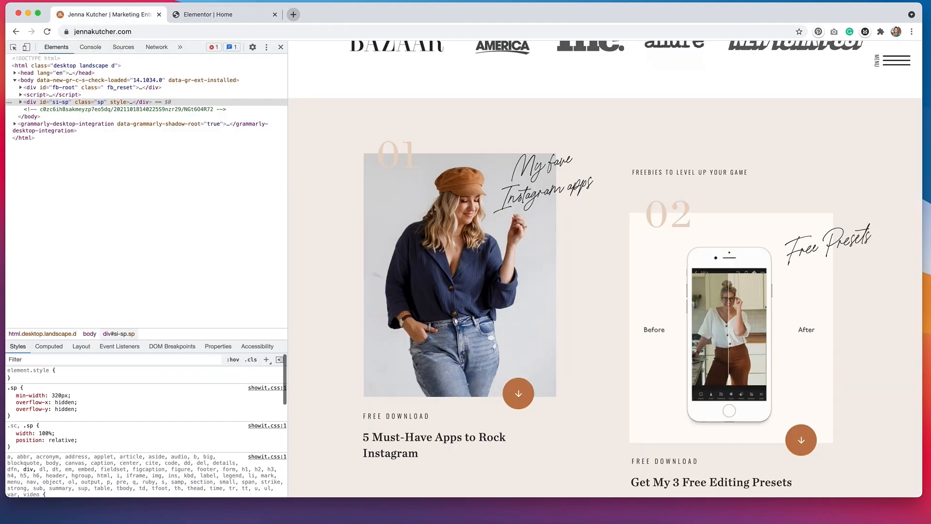
pyautogui.click(217, 15)
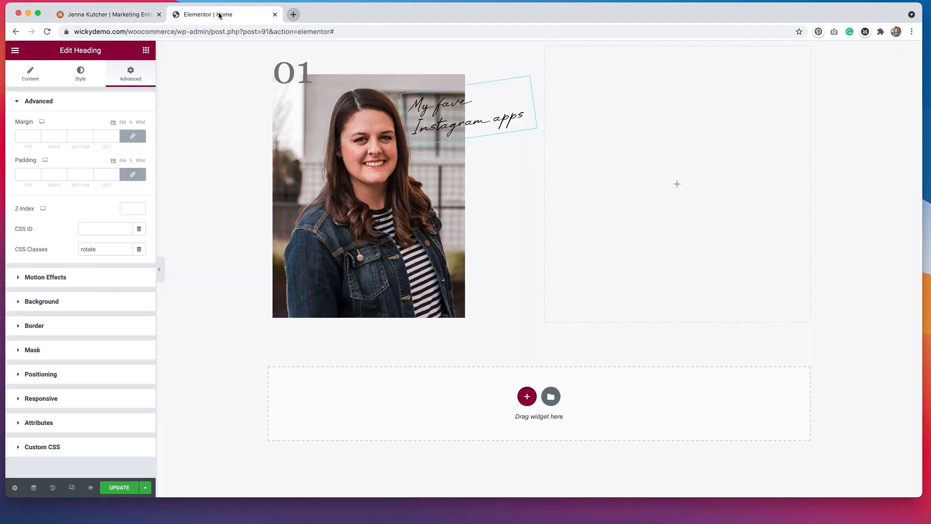
# Step: Unlink the "01" heading's padding values and set its left padding to 20 px
pyautogui.click(303, 78)
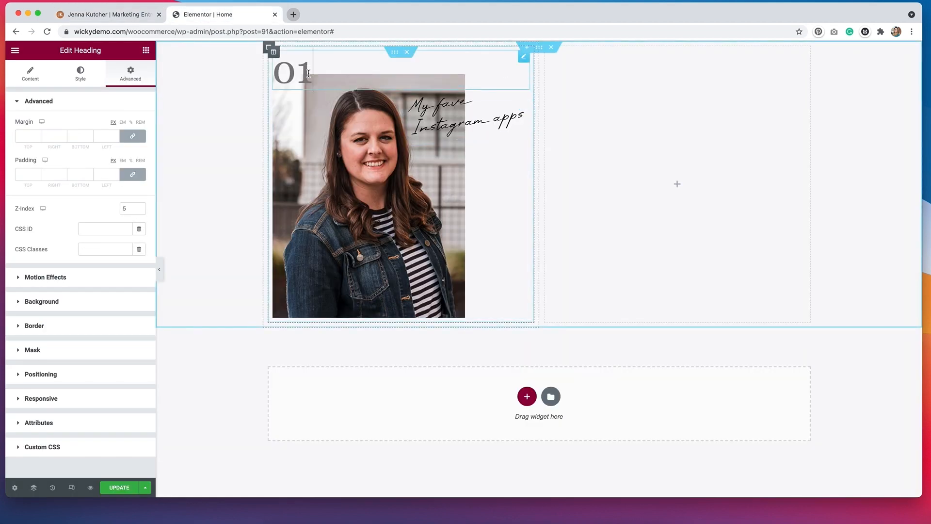
pyautogui.click(133, 174)
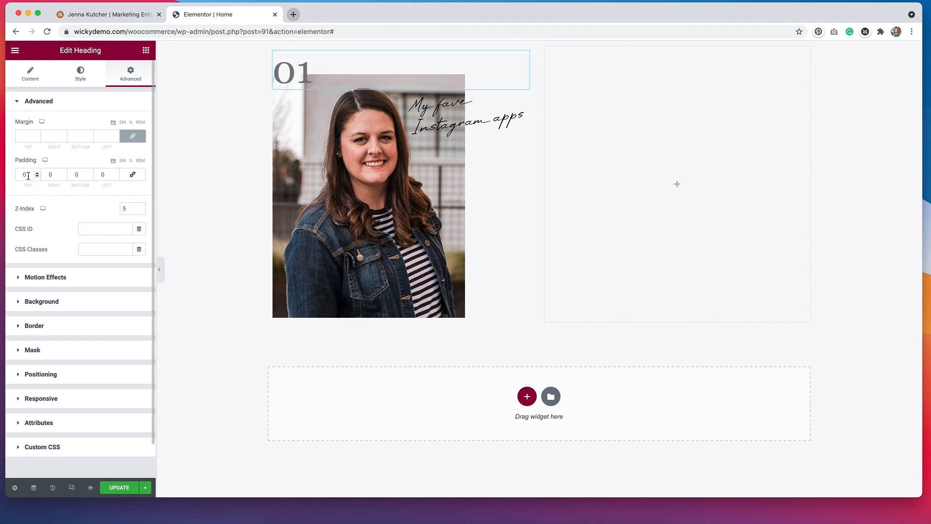
pyautogui.click(101, 174)
pyautogui.write('1')
pyautogui.click(100, 173)
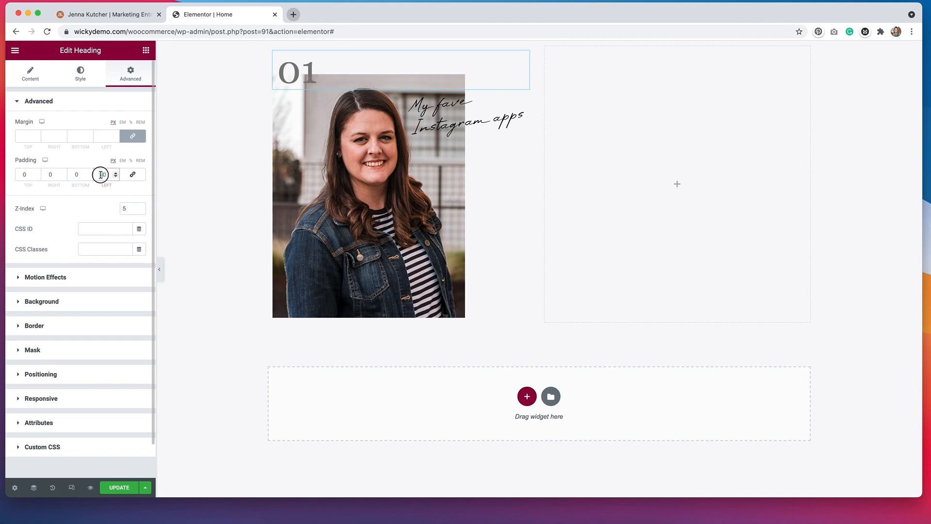
pyautogui.press('BackSpace')
pyautogui.write('2')
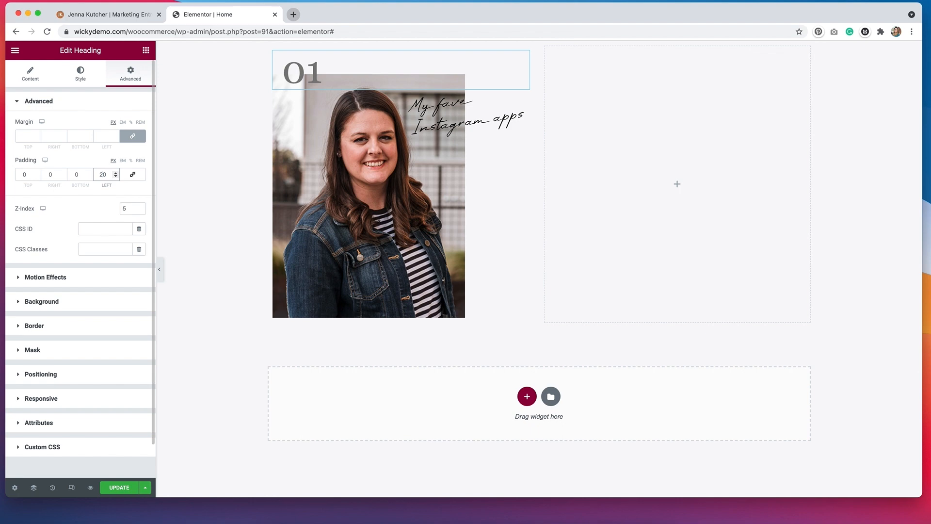
# Step: Check the arrow button on jennakutcher.com and add an Image widget below the portrait with down-arrow-button.svg from the media library
pyautogui.click(113, 15)
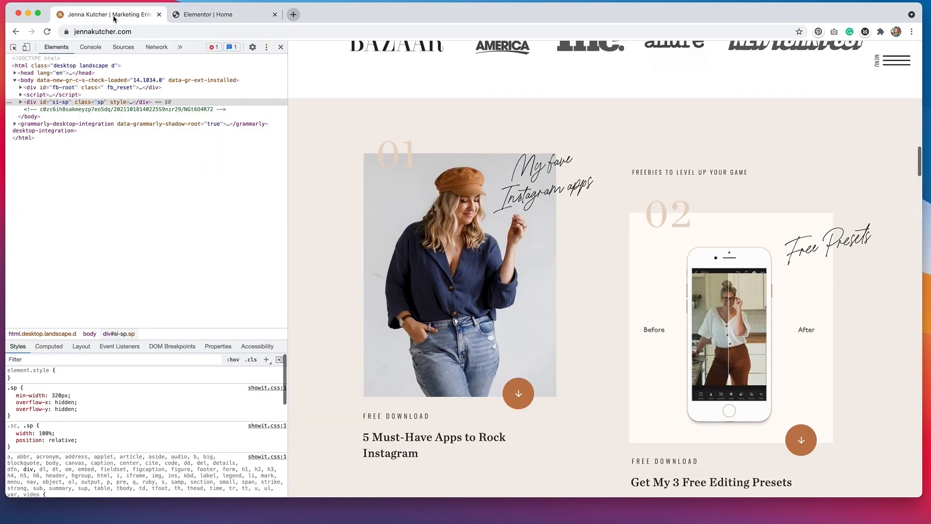
pyautogui.click(232, 16)
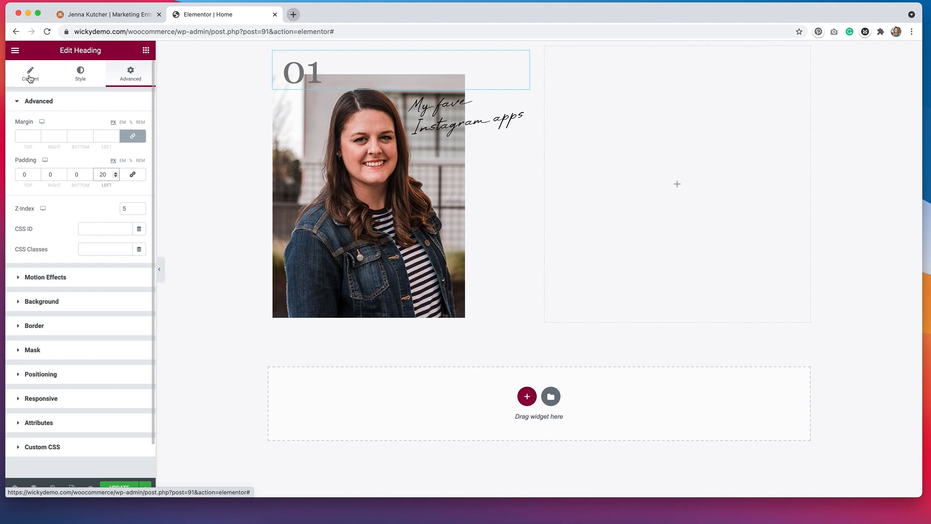
pyautogui.click(146, 52)
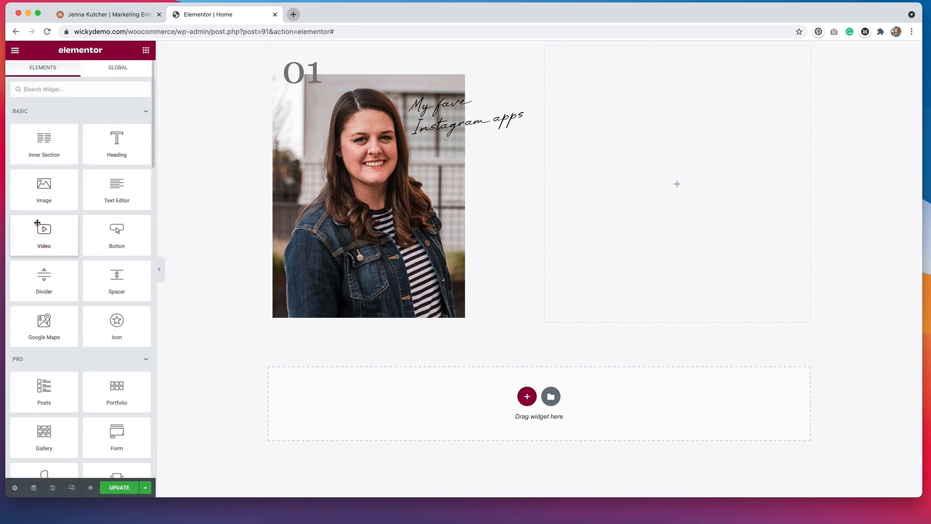
pyautogui.moveTo(42, 193); pyautogui.dragTo(410, 310)
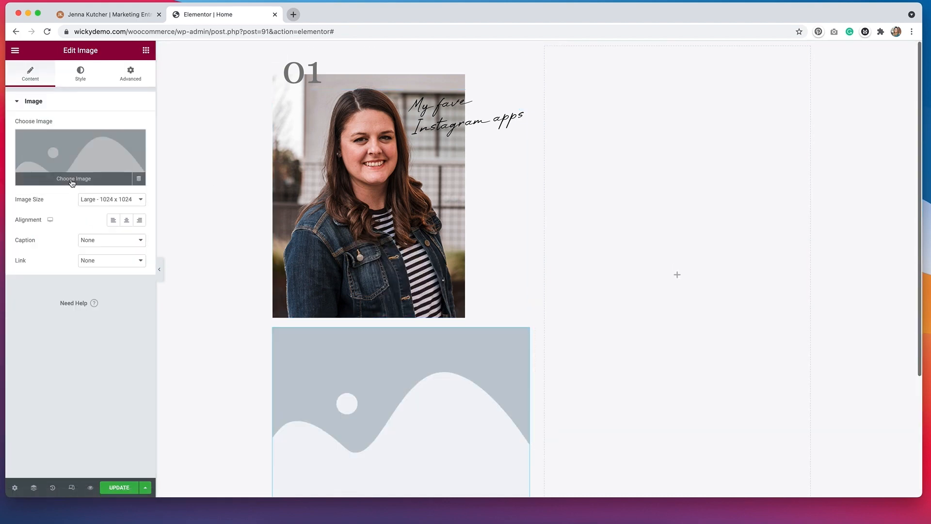
pyautogui.click(72, 169)
pyautogui.click(163, 181)
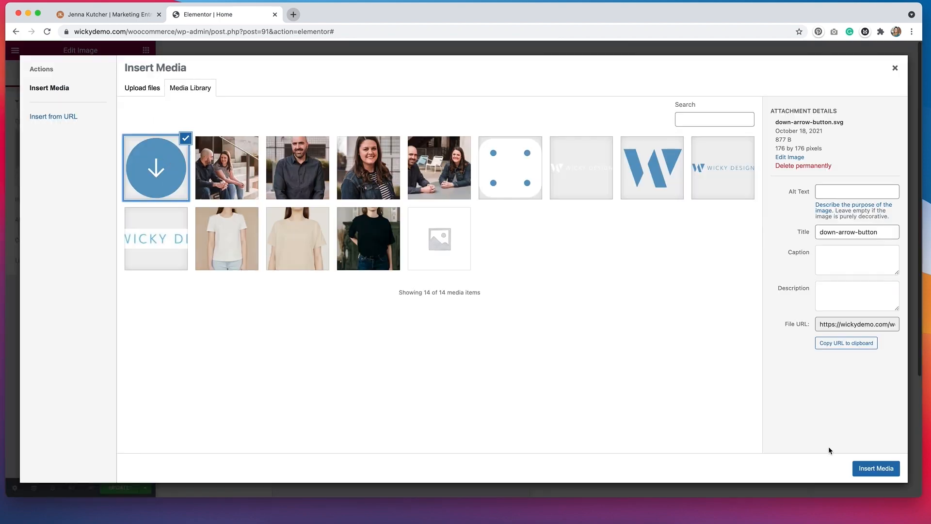
pyautogui.click(861, 469)
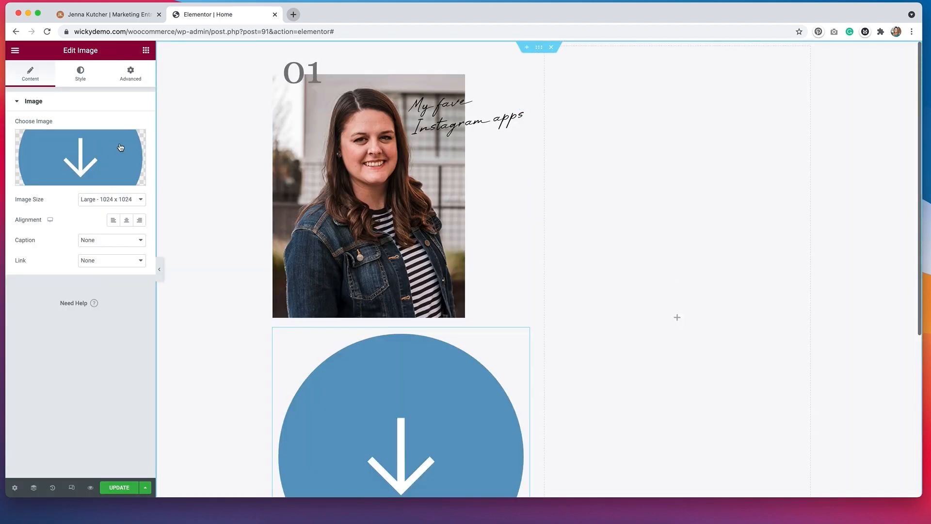
# Step: Set the arrow image's width to 80 px and overlap it onto the portrait with margins of -60 px top and 135 px left
pyautogui.click(74, 80)
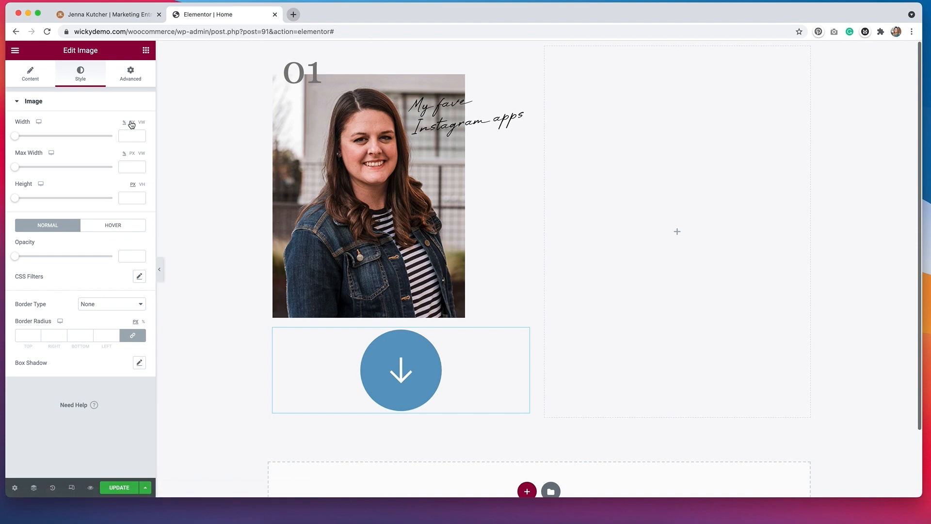
pyautogui.moveTo(16, 138); pyautogui.dragTo(24, 138)
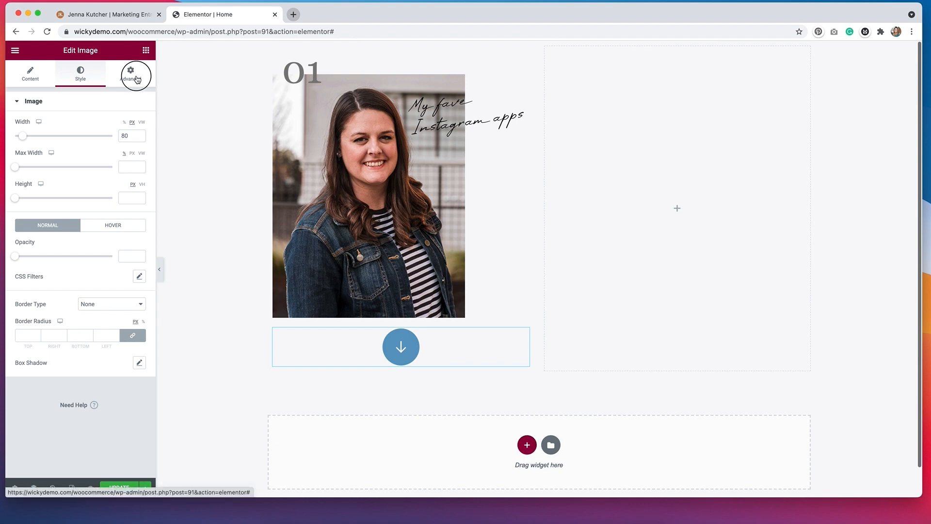
pyautogui.click(138, 79)
pyautogui.click(133, 136)
pyautogui.click(37, 139)
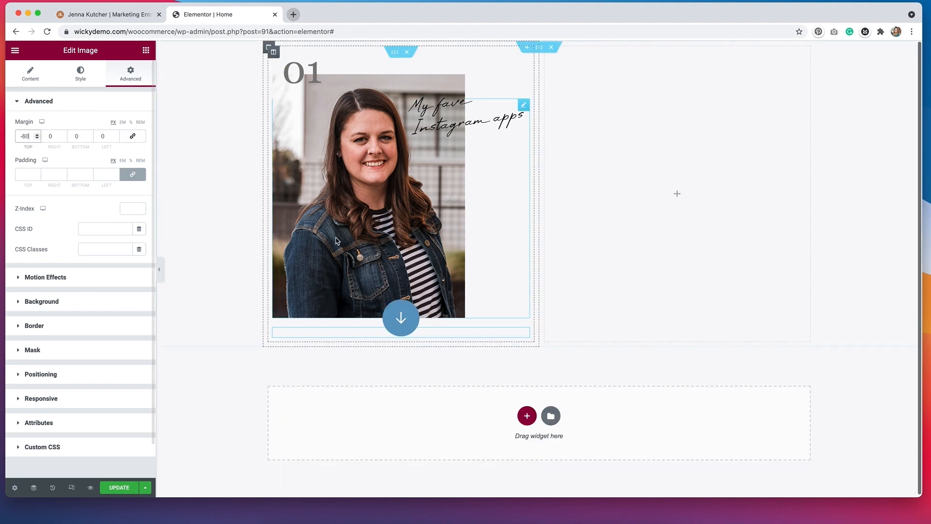
pyautogui.click(116, 135)
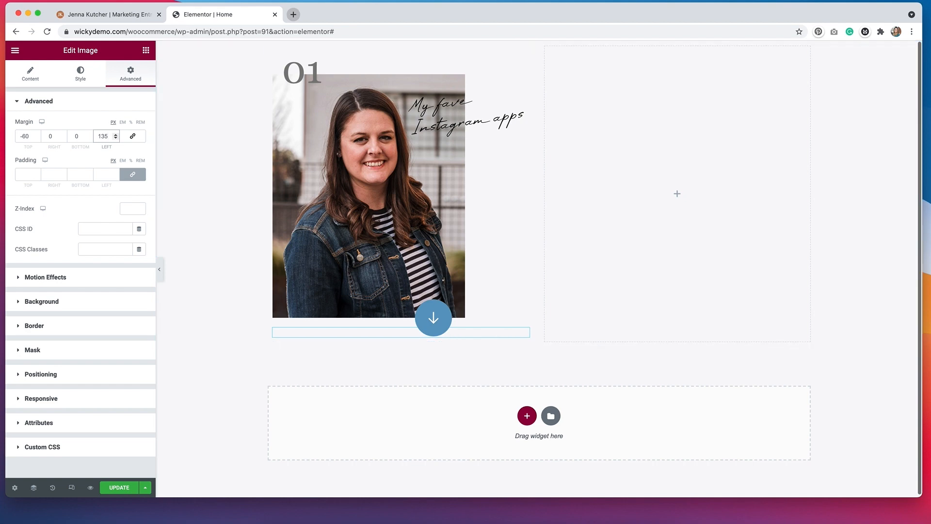
# Step: Check the text below the photo on jennakutcher.com and add a Heading widget titled "Free Download" under the arrow image
pyautogui.click(107, 14)
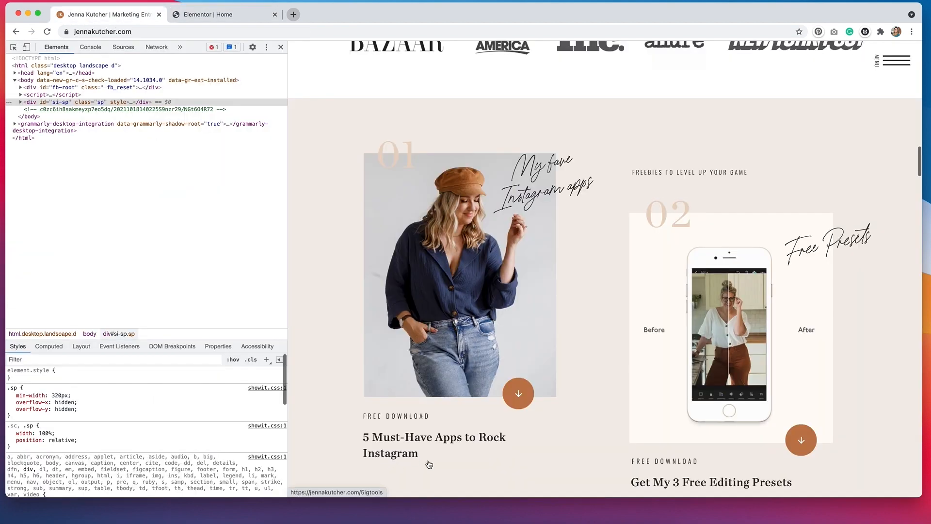
pyautogui.click(210, 14)
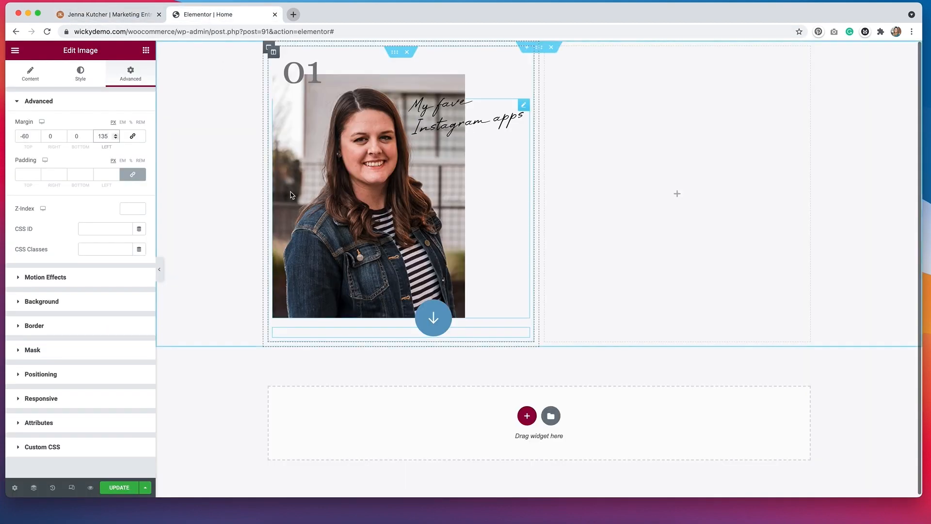
pyautogui.click(145, 50)
pyautogui.moveTo(117, 145); pyautogui.dragTo(354, 339)
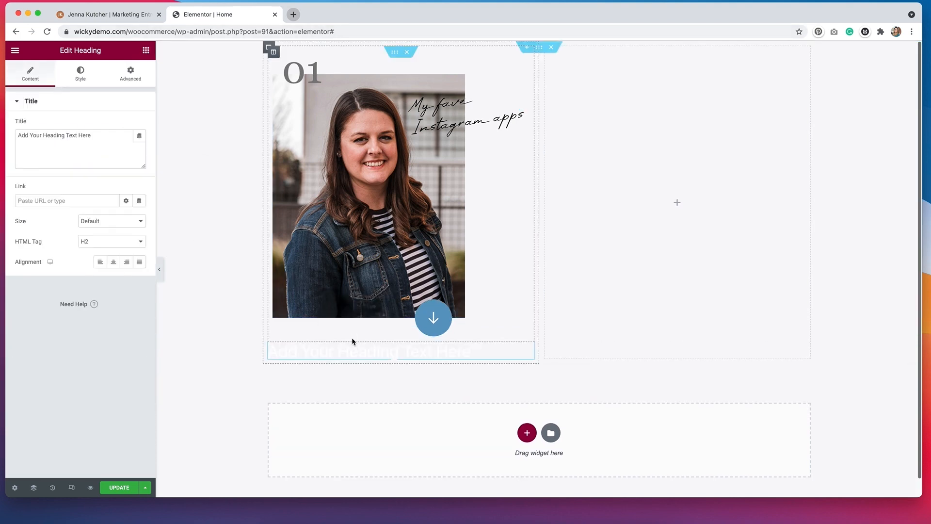
pyautogui.moveTo(96, 136); pyautogui.dragTo(16, 134)
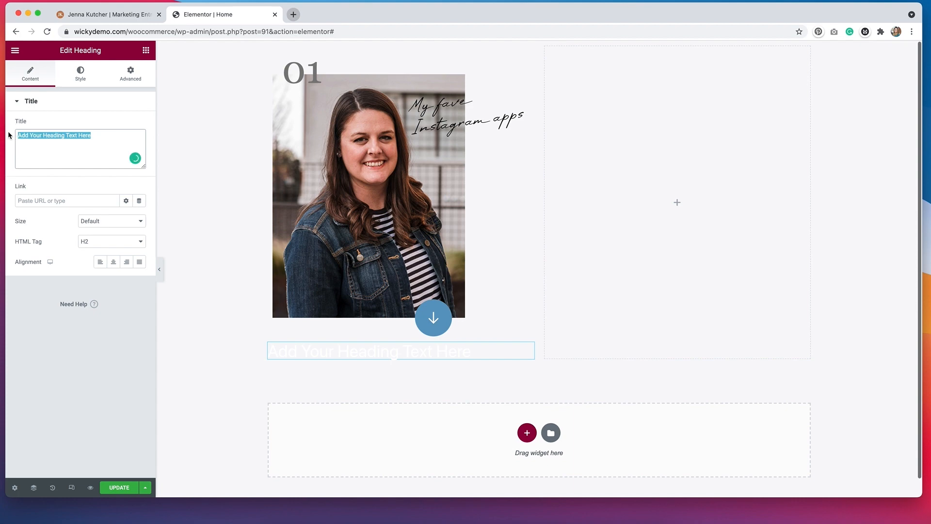
pyautogui.write('Free Download')
# Step: Change the "Free Download" heading's text color to black
pyautogui.click(81, 73)
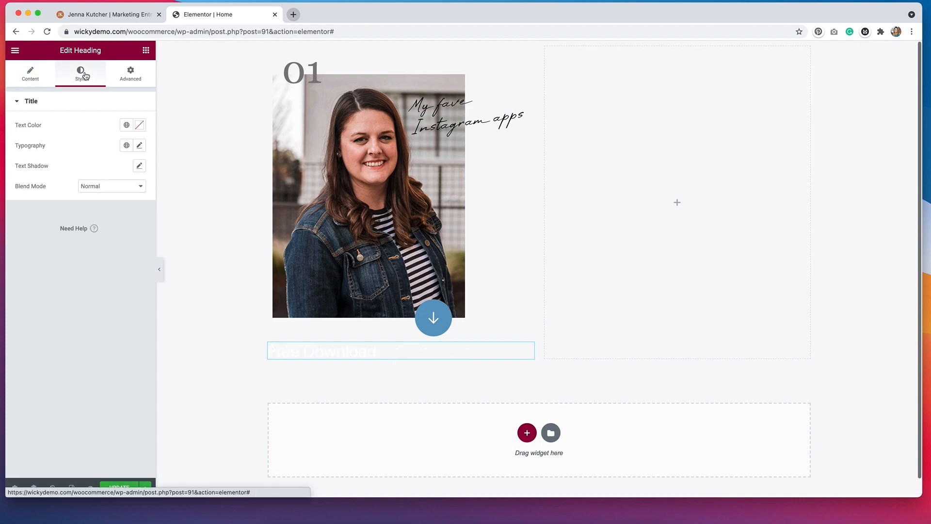
pyautogui.click(141, 126)
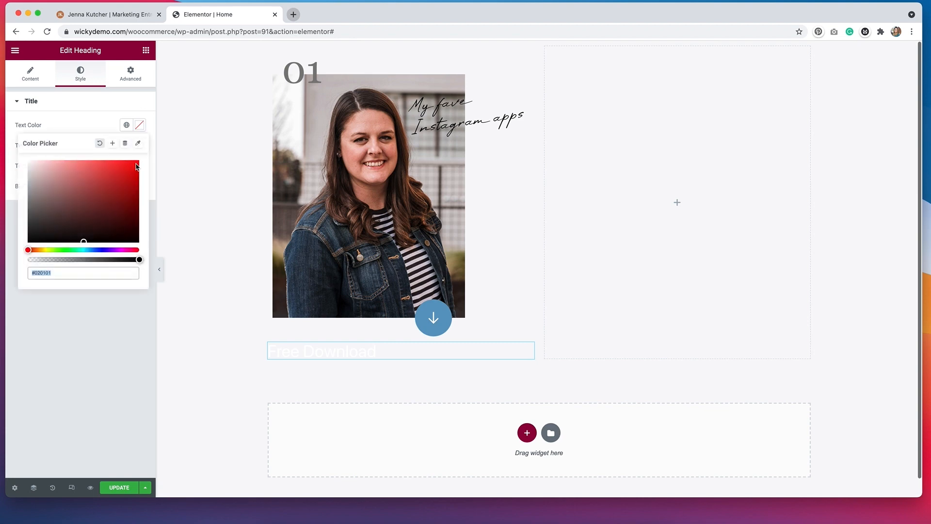
pyautogui.moveTo(48, 224); pyautogui.dragTo(13, 260)
pyautogui.click(79, 130)
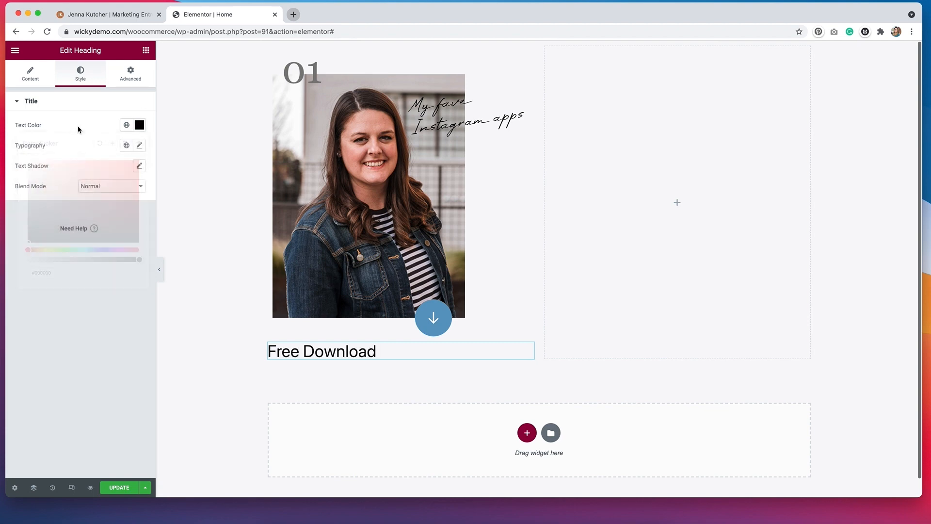
# Step: Set the "Free Download" heading's font family to Oswald with weight 300
pyautogui.click(140, 147)
pyautogui.click(99, 191)
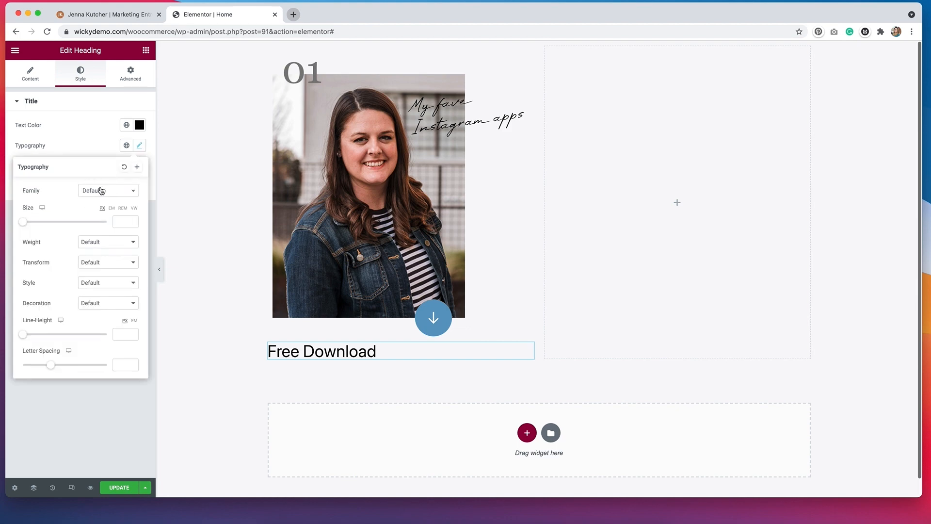
pyautogui.write('oswa')
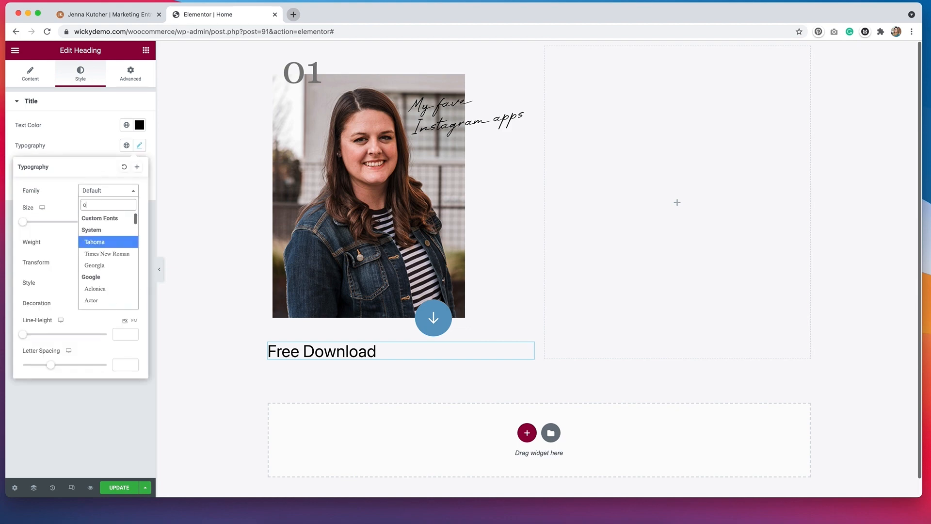
pyautogui.click(115, 231)
pyautogui.click(110, 242)
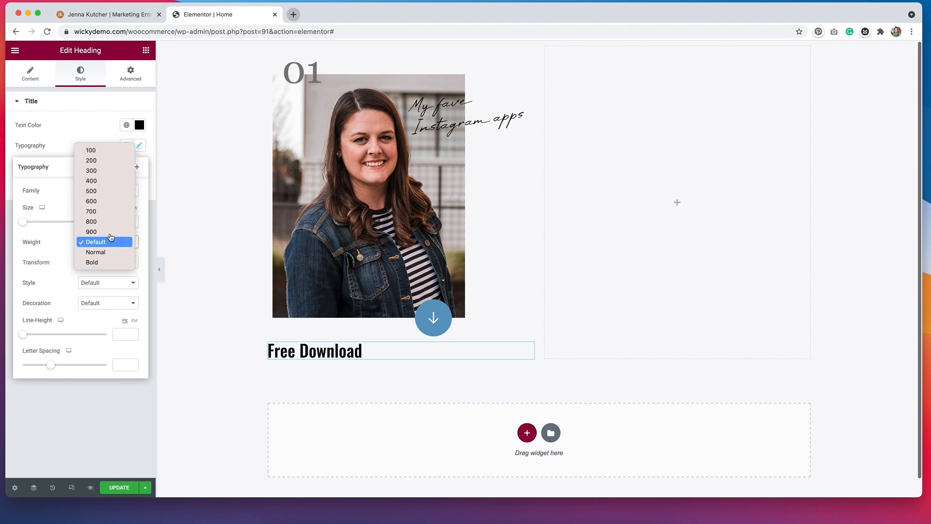
pyautogui.click(105, 171)
# Step: Format the "Free Download" heading as uppercase at 18 px with a letter spacing of 2
pyautogui.click(93, 265)
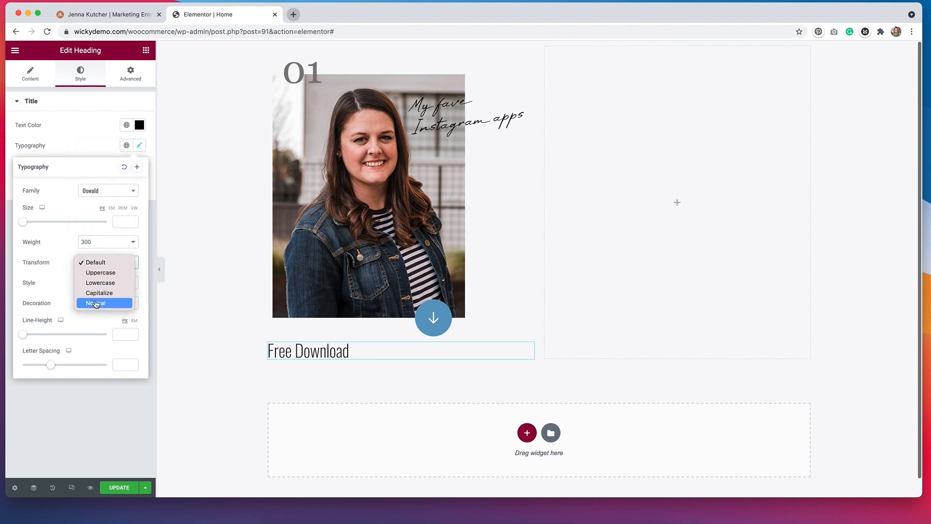
pyautogui.press('Escape')
pyautogui.press('u')
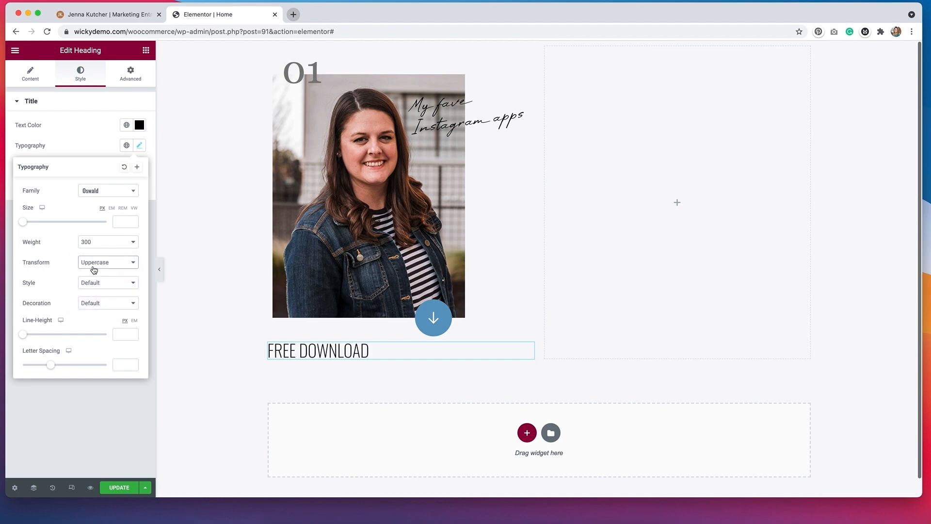
pyautogui.moveTo(24, 222); pyautogui.dragTo(32, 224)
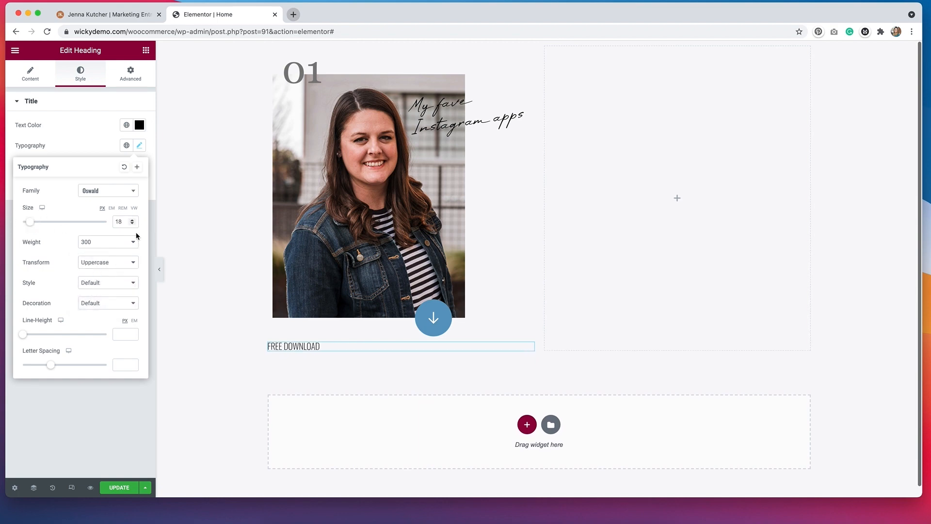
pyautogui.click(117, 365)
pyautogui.write('2')
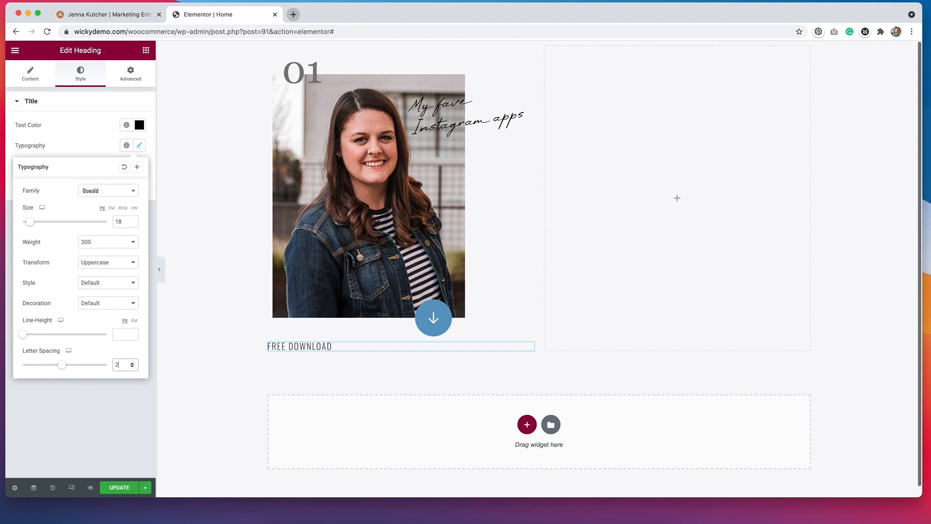
# Step: Compare the "Free Download" heading with the one on jennakutcher.com and set its font size to 16 px
pyautogui.click(97, 15)
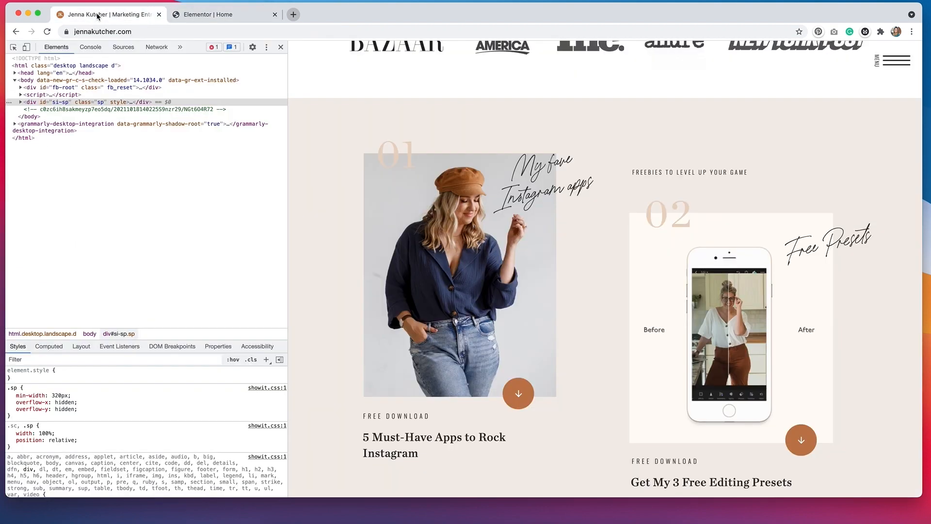
pyautogui.click(226, 15)
pyautogui.click(134, 224)
pyautogui.click(134, 224)
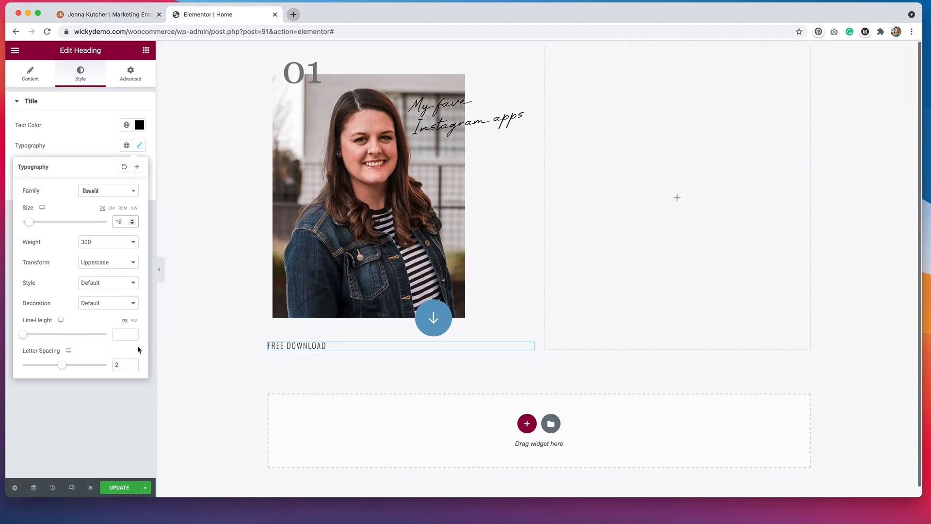
# Step: Set the "Free Download" heading's letter spacing to 3, comparing it with the original text on jennakutcher.com
pyautogui.click(122, 365)
pyautogui.write('.5')
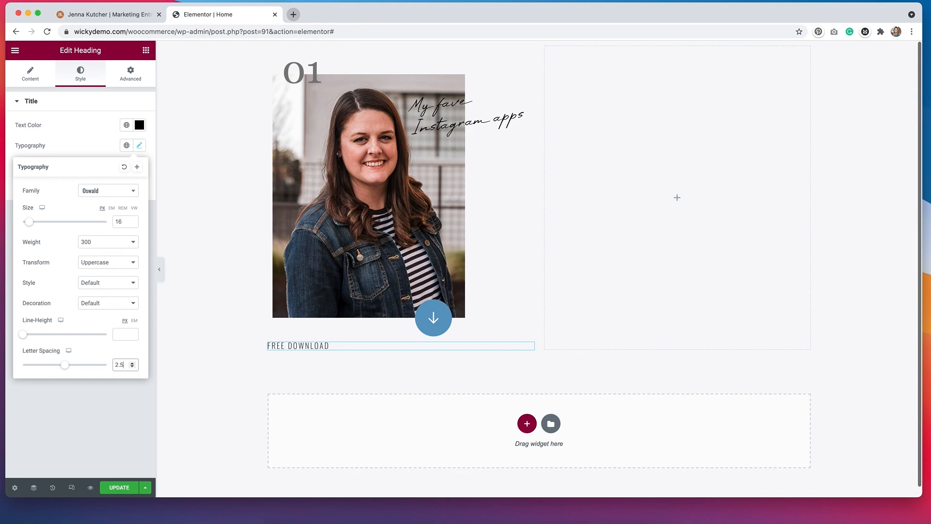
pyautogui.click(89, 8)
pyautogui.click(209, 14)
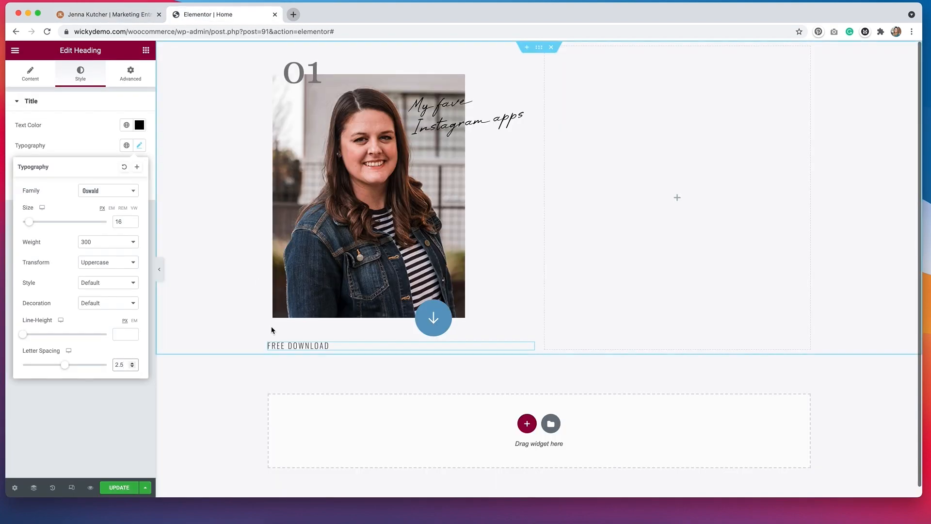
pyautogui.moveTo(125, 366); pyautogui.dragTo(104, 365)
pyautogui.write('3')
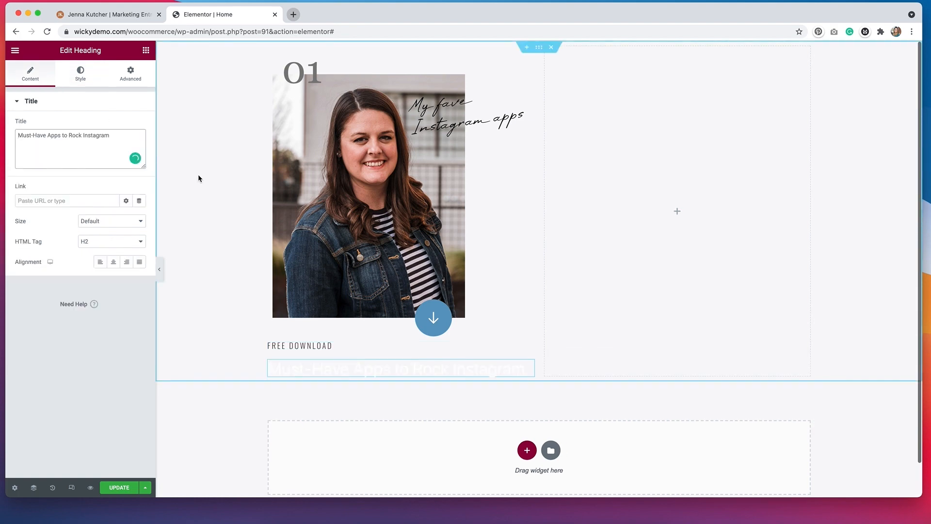
# Step: Set the text color of the "Must-Have Apps to Rock Instagram" heading to black (#000000)
pyautogui.click(80, 76)
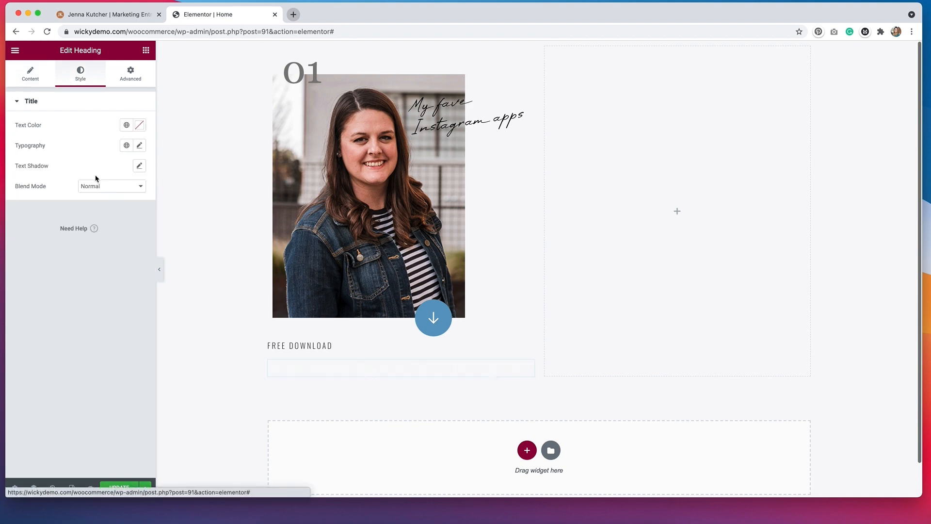
pyautogui.click(139, 127)
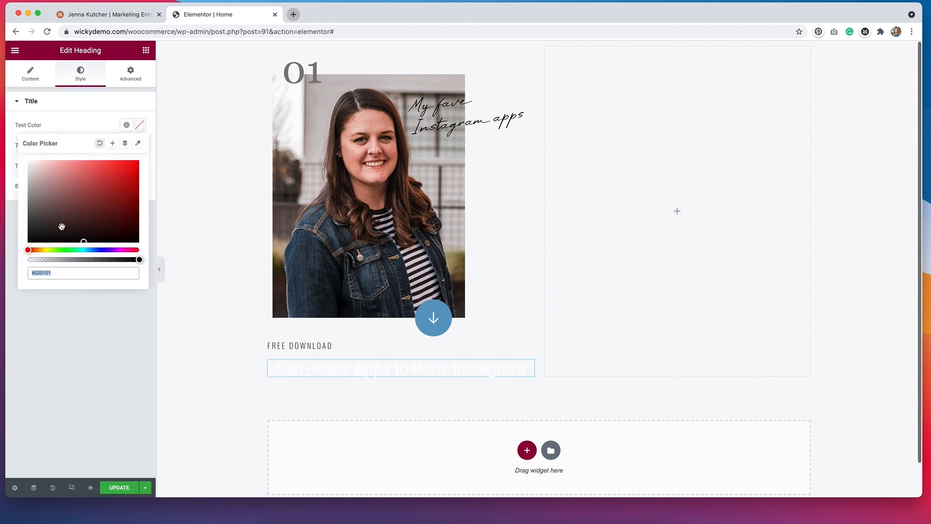
pyautogui.moveTo(62, 227); pyautogui.dragTo(16, 249)
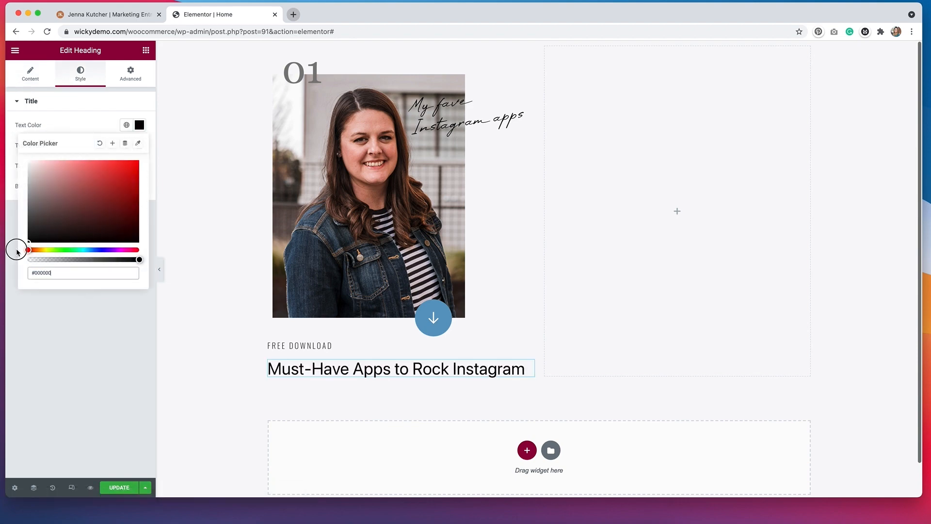
pyautogui.click(71, 124)
# Step: Set the "Must-Have Apps to Rock Instagram" heading's font family to Georgia and its size to 24 px
pyautogui.click(138, 148)
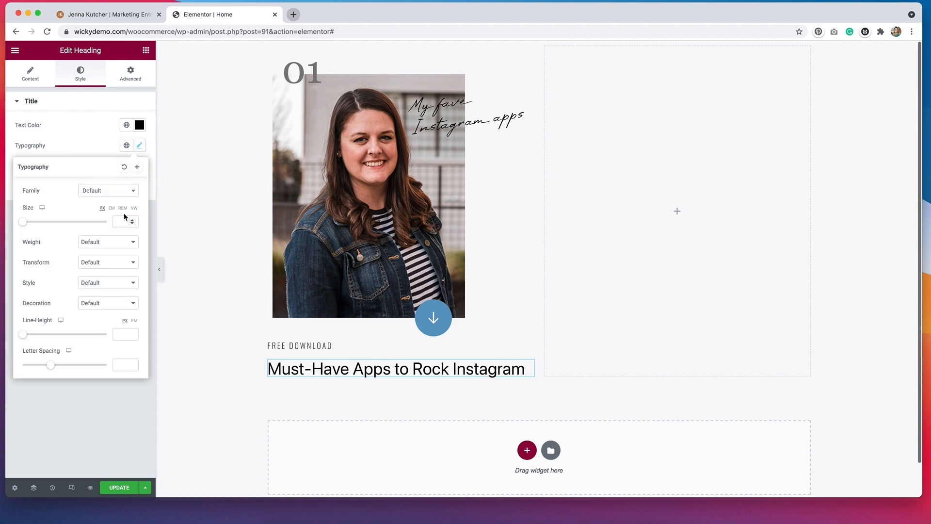
pyautogui.click(116, 195)
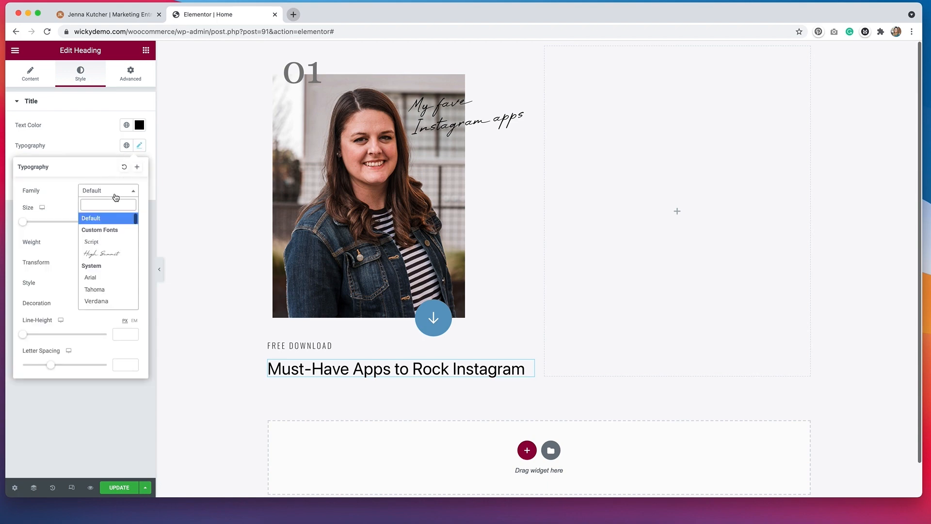
pyautogui.write('georgi')
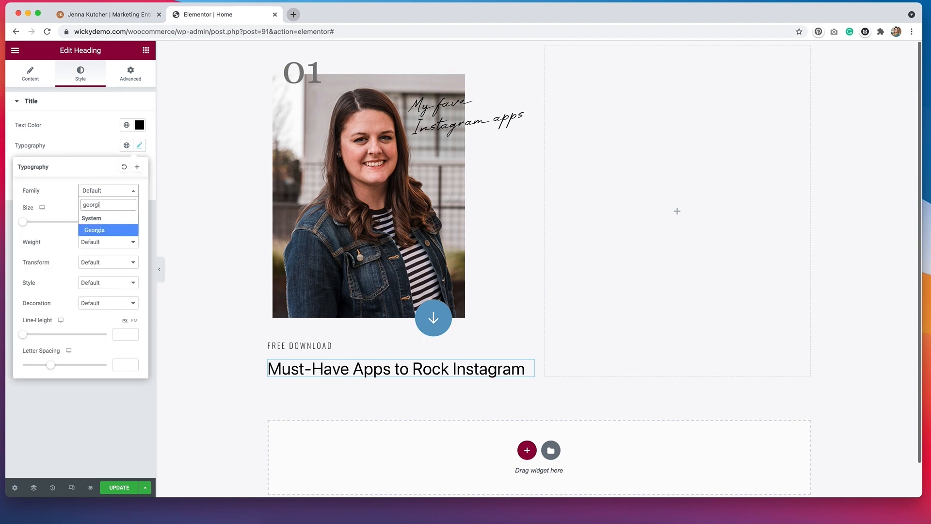
pyautogui.click(112, 230)
pyautogui.moveTo(24, 223); pyautogui.dragTo(35, 223)
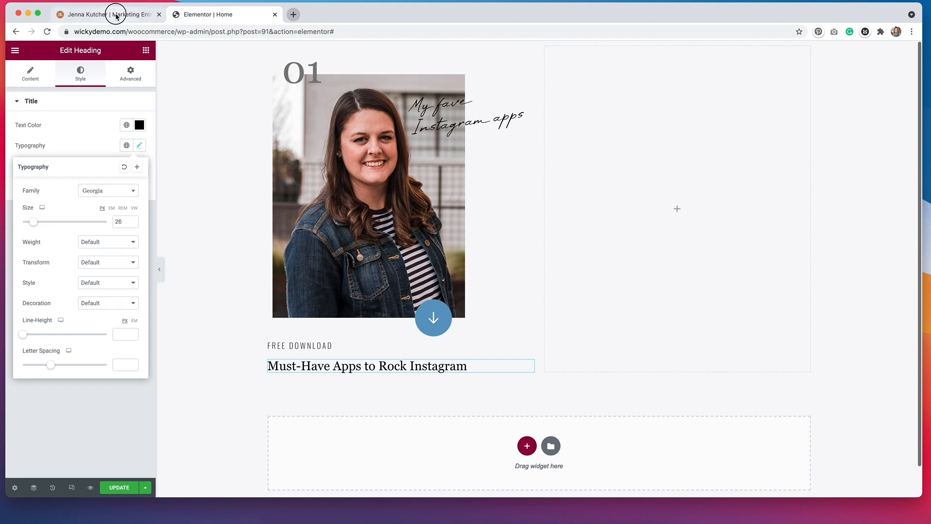
pyautogui.click(132, 224)
pyautogui.click(133, 225)
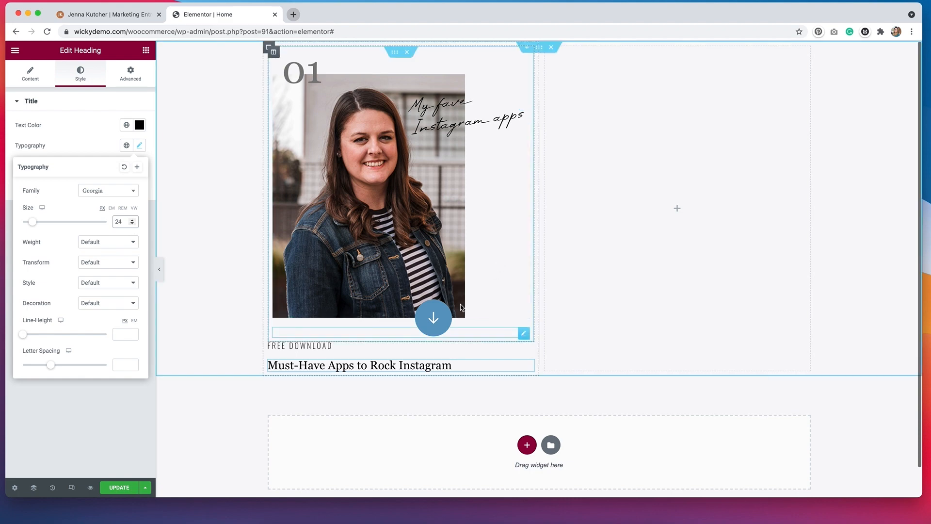
# Step: Give the blue arrow image a custom URL link with # as the placeholder address
pyautogui.click(436, 321)
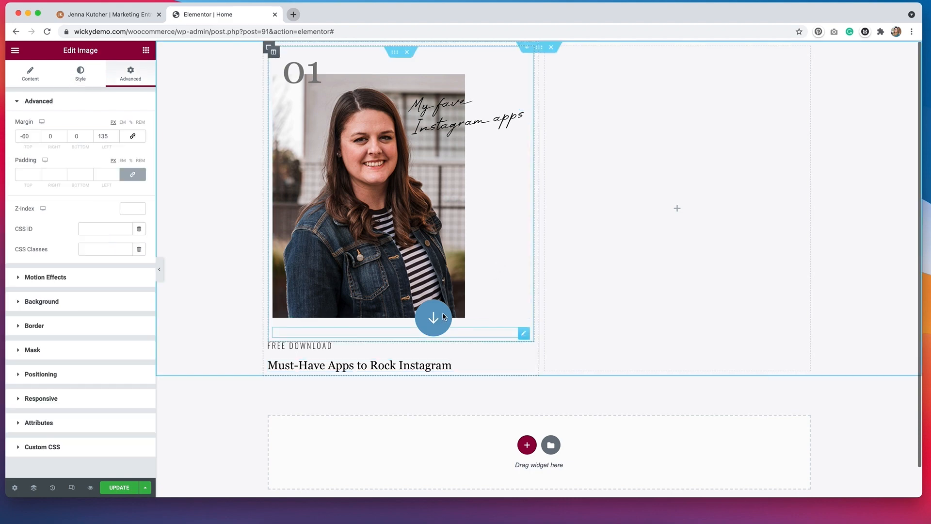
pyautogui.click(27, 77)
pyautogui.click(99, 261)
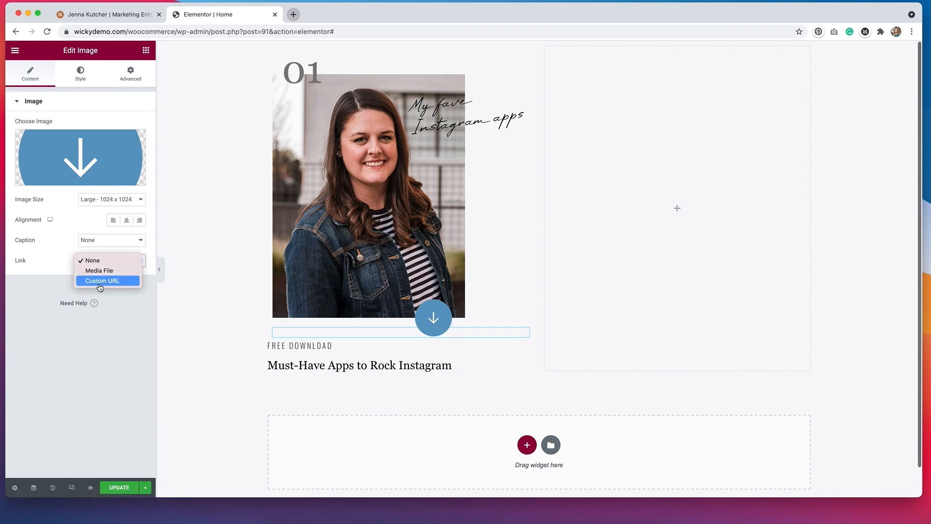
pyautogui.click(100, 282)
pyautogui.click(69, 282)
pyautogui.write('#')
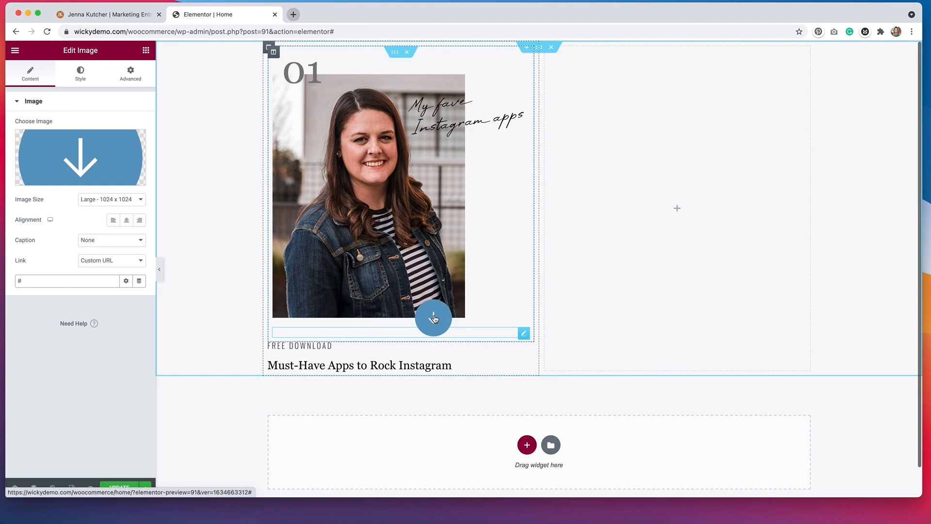
# Step: Add the placeholder link # to both the "Free Download" and "Must-Have Apps to Rock Instagram" headings
pyautogui.click(310, 347)
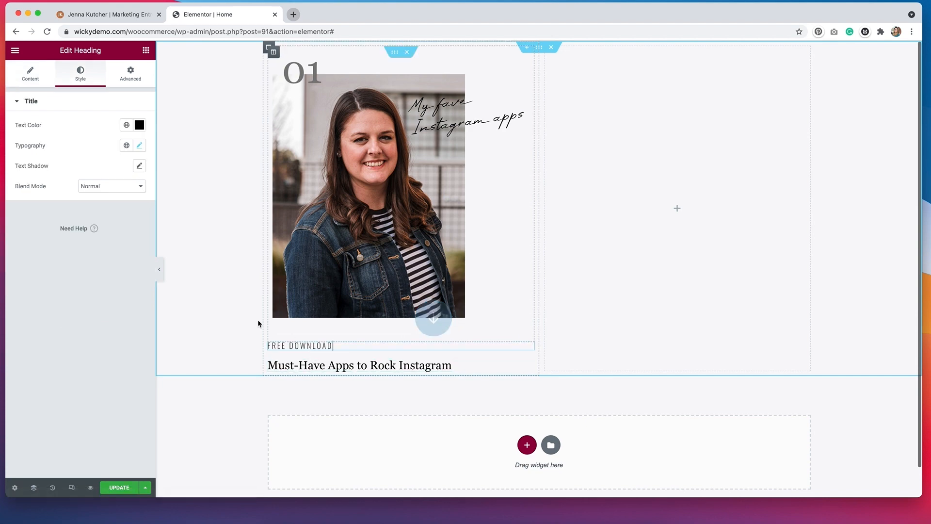
pyautogui.click(30, 77)
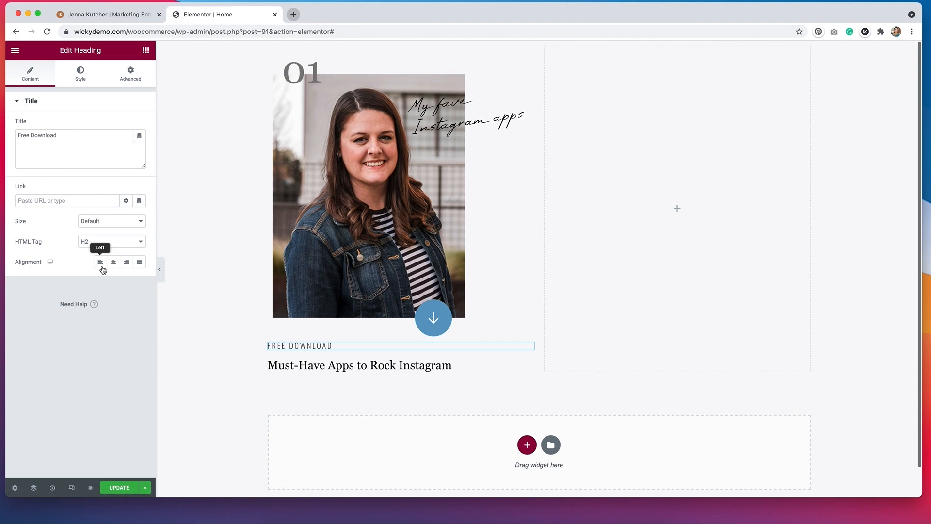
pyautogui.click(95, 202)
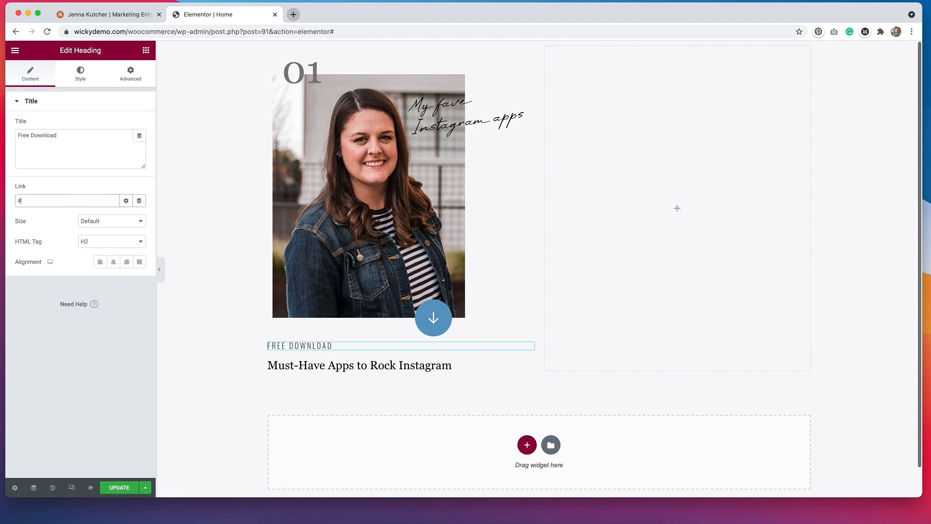
pyautogui.click(377, 365)
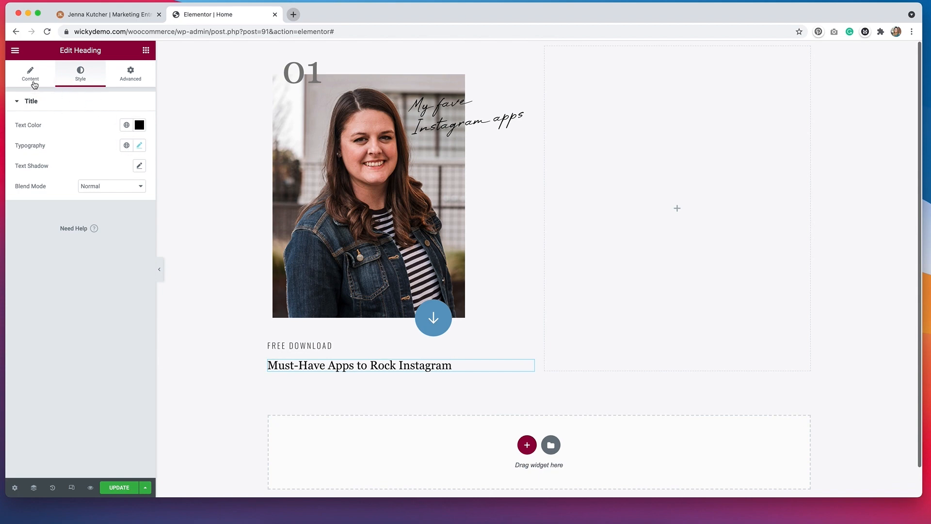
pyautogui.click(31, 81)
pyautogui.click(100, 203)
pyautogui.write('#')
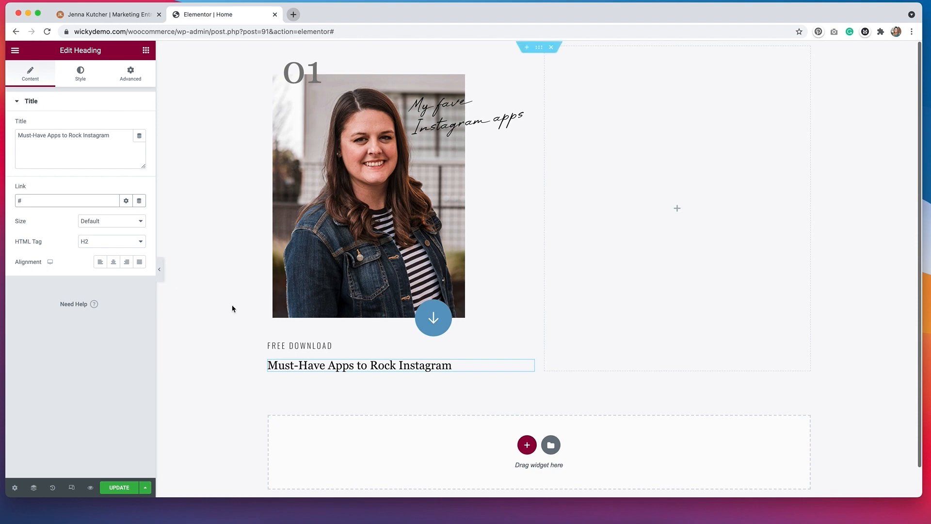
# Step: Give the portrait image a custom URL link with # as the placeholder address
pyautogui.click(356, 215)
pyautogui.click(102, 261)
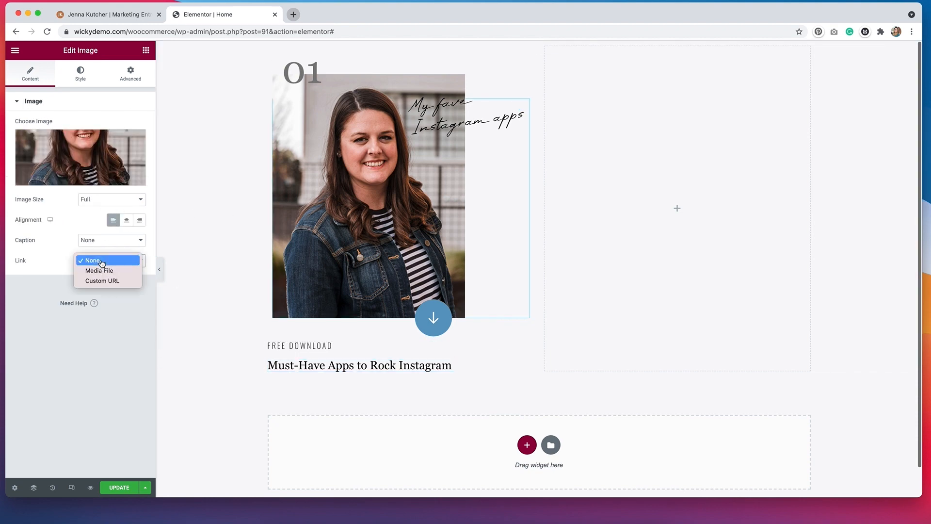
pyautogui.click(102, 281)
pyautogui.click(82, 283)
pyautogui.write('#')
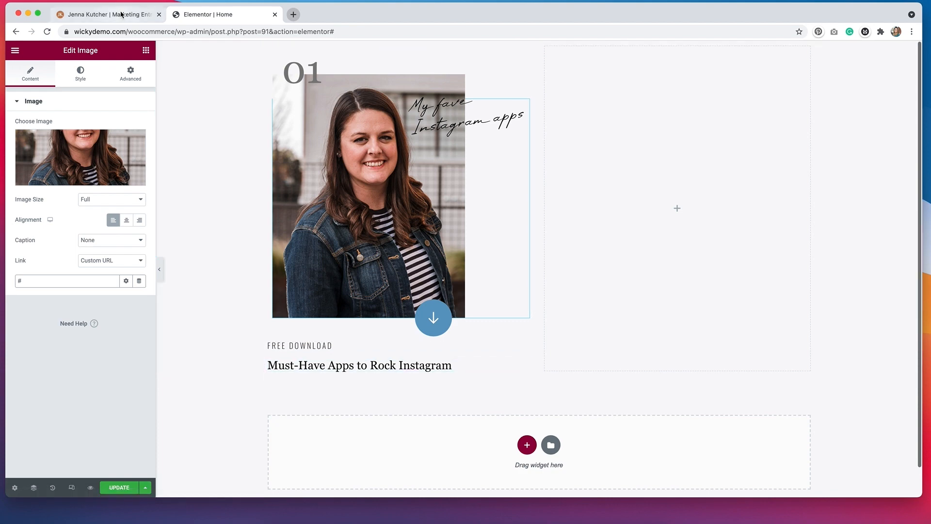
# Step: Check the title's wrapping on jennakutcher.com and give the "Must-Have Apps to Rock Instagram" heading an unlinked right padding of 200 px
pyautogui.click(104, 14)
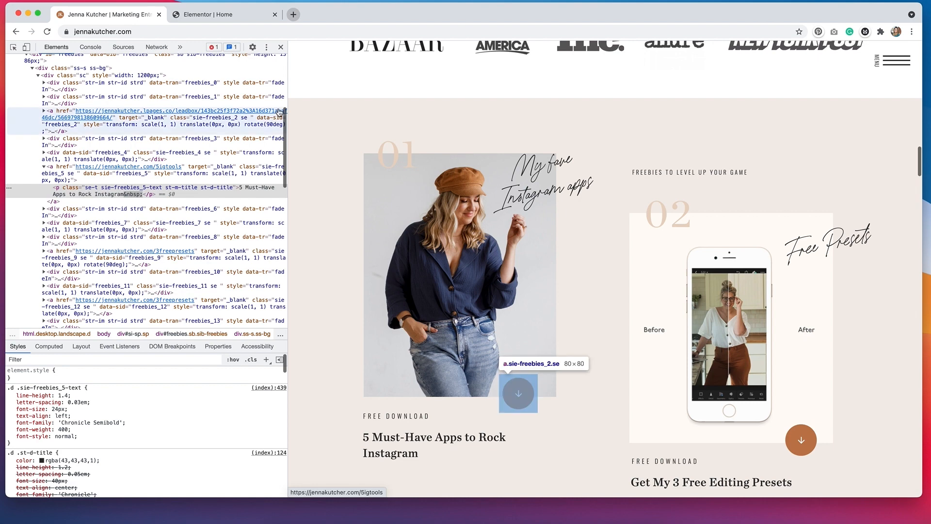
pyautogui.click(231, 17)
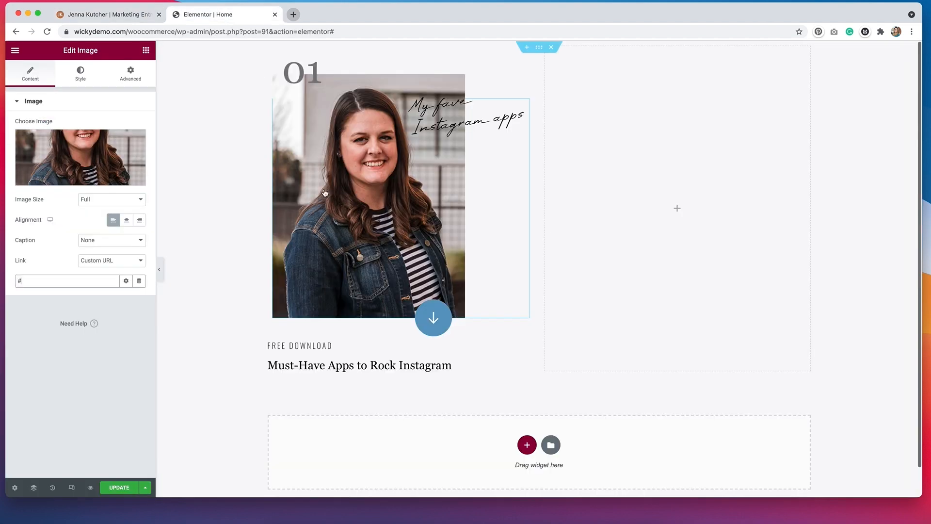
pyautogui.click(453, 366)
pyautogui.click(131, 74)
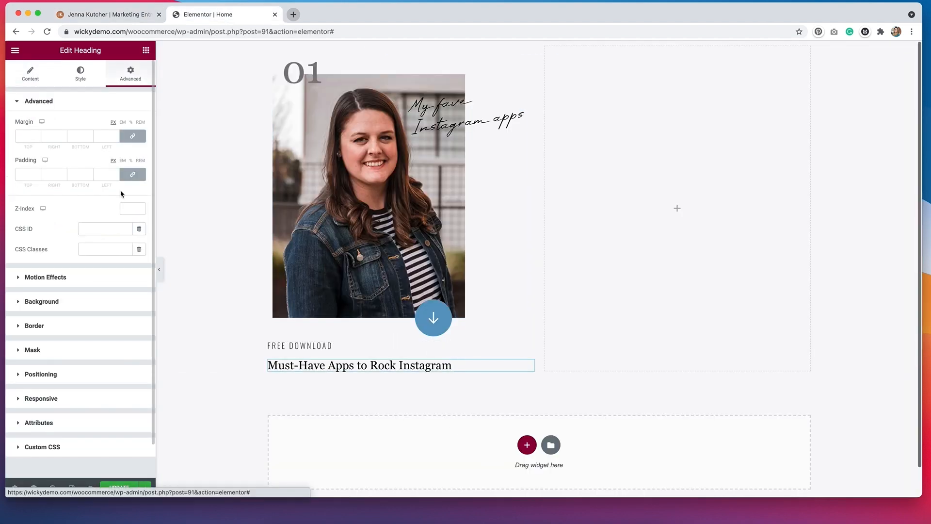
pyautogui.click(138, 173)
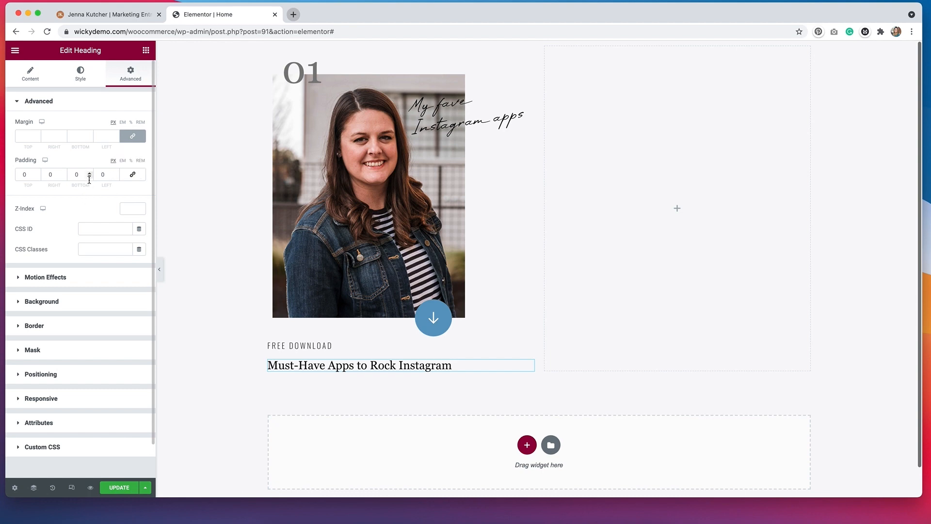
pyautogui.click(48, 175)
pyautogui.write('200')
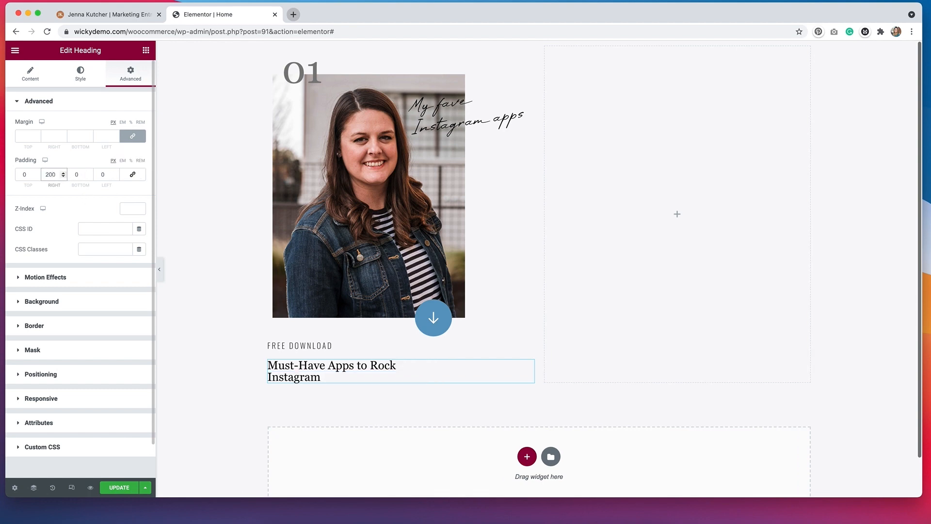
# Step: Set the "Must-Have Apps to Rock Instagram" heading's line height to 31 px and compare it with jennakutcher.com
pyautogui.click(76, 72)
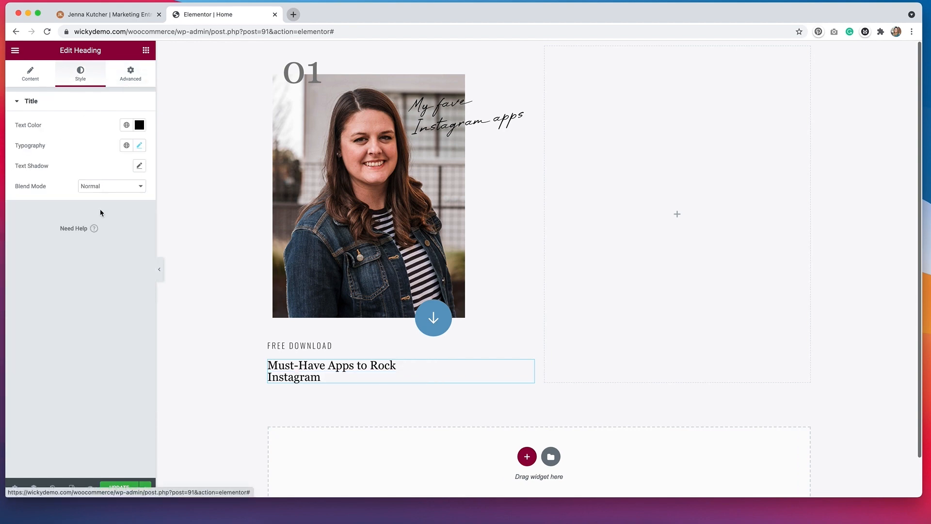
pyautogui.click(139, 145)
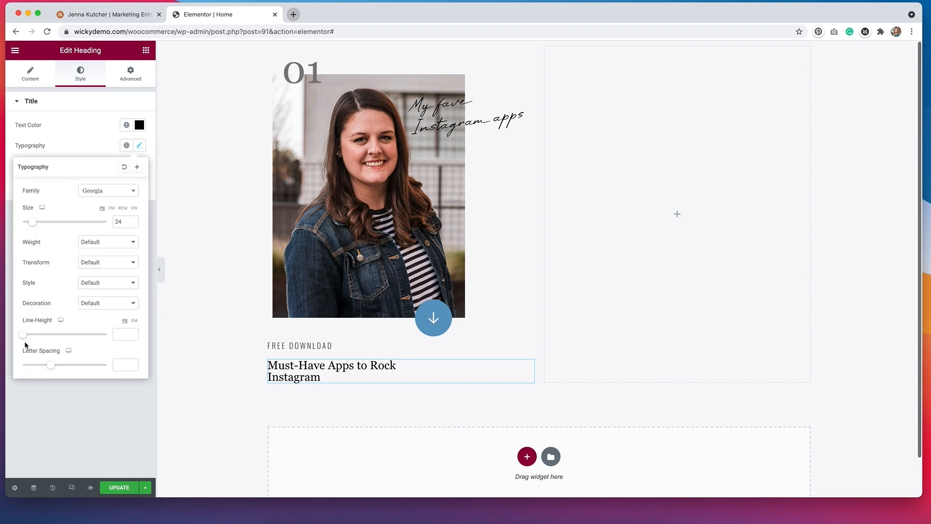
pyautogui.moveTo(23, 334); pyautogui.dragTo(48, 340)
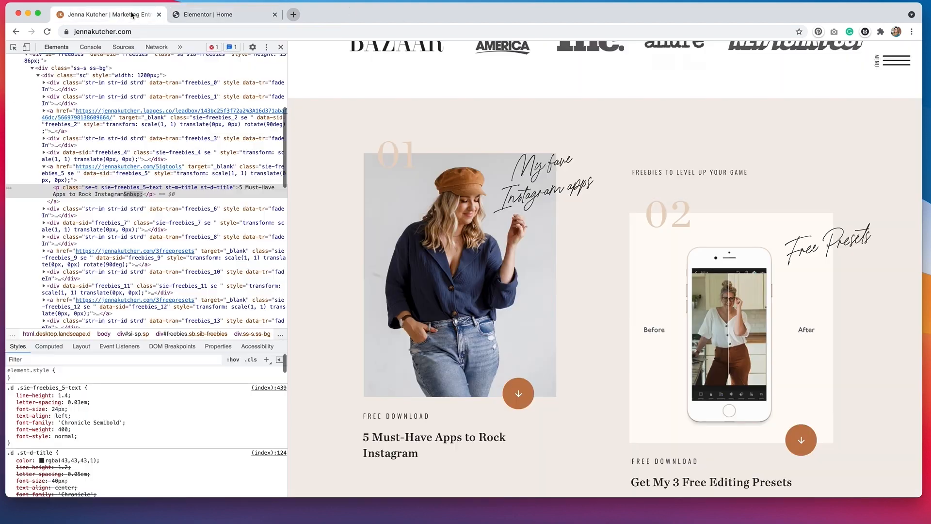
pyautogui.click(111, 14)
pyautogui.click(214, 14)
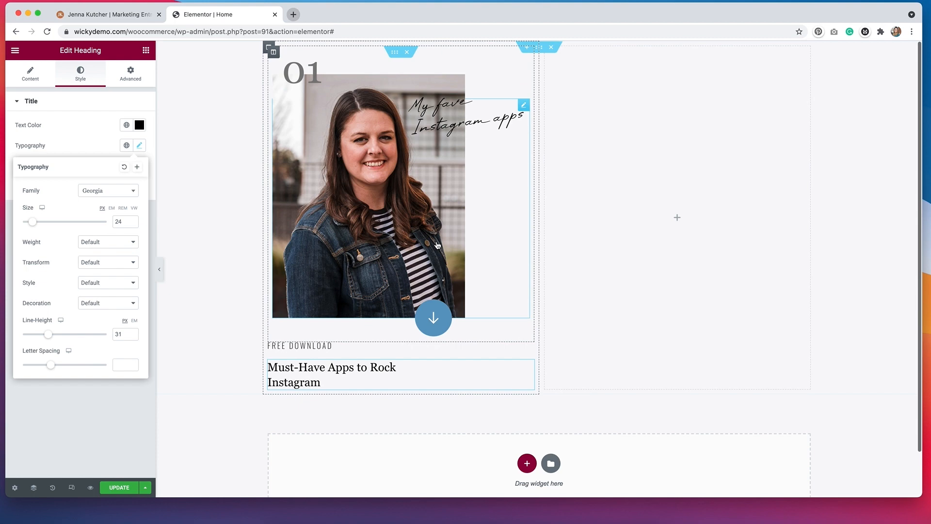
# Step: Copy the "Free Download" heading and paste it into the empty second column
pyautogui.rightClick(313, 348)
pyautogui.click(350, 387)
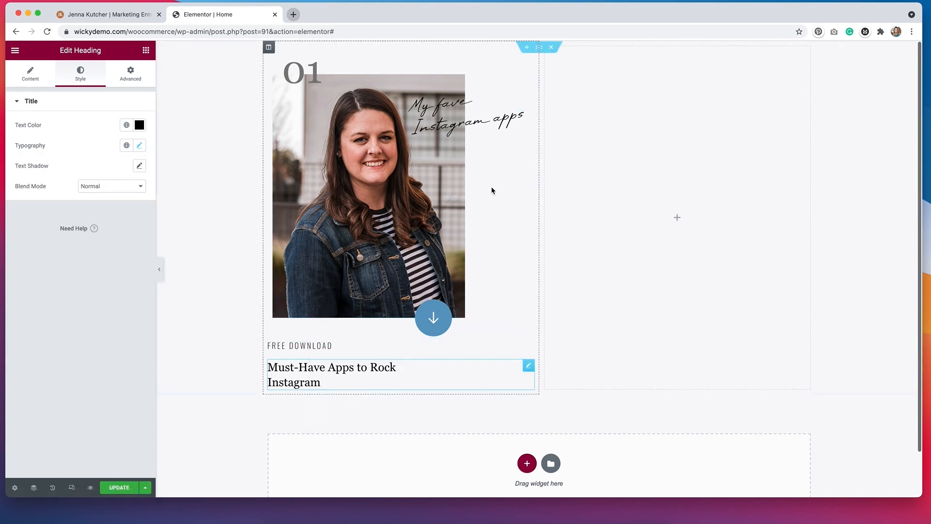
pyautogui.rightClick(602, 122)
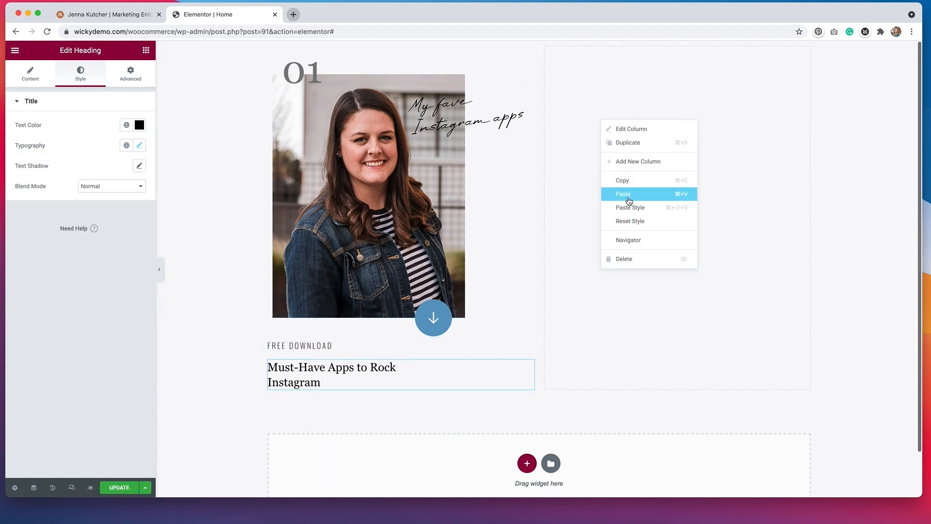
pyautogui.click(627, 195)
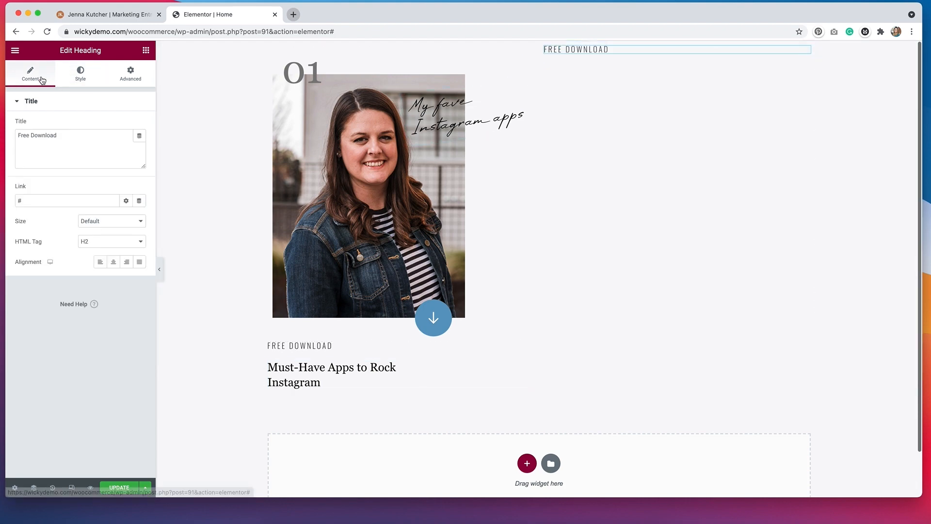
# Step: Retitle the second column's heading "Freebies to level up your game" and paste a copy of the first column's portrait inner section below it
pyautogui.moveTo(74, 135); pyautogui.dragTo(2, 132)
pyautogui.press('super+v')
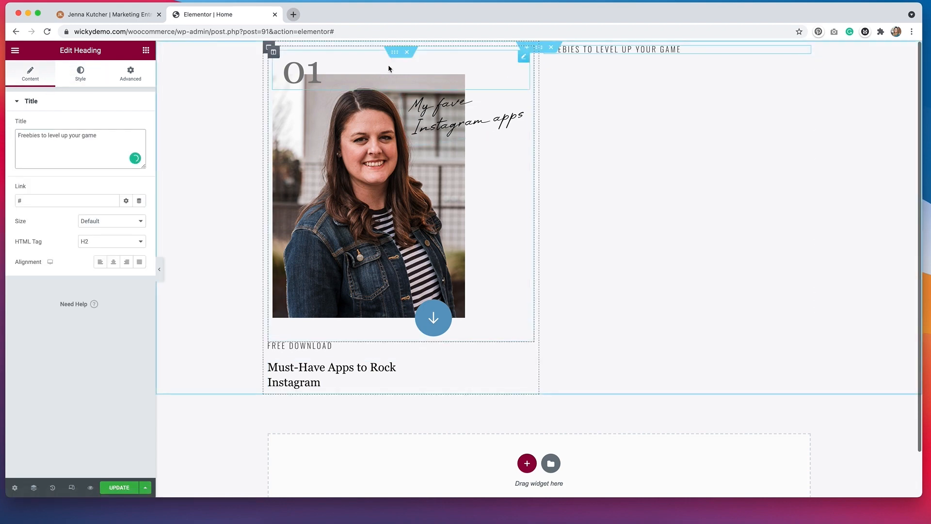
pyautogui.rightClick(395, 55)
pyautogui.click(419, 94)
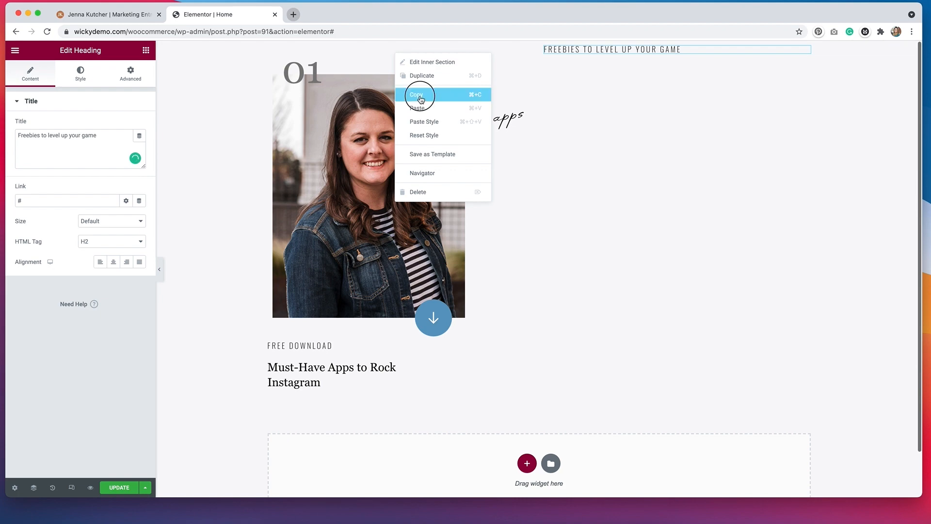
pyautogui.rightClick(639, 118)
pyautogui.click(667, 192)
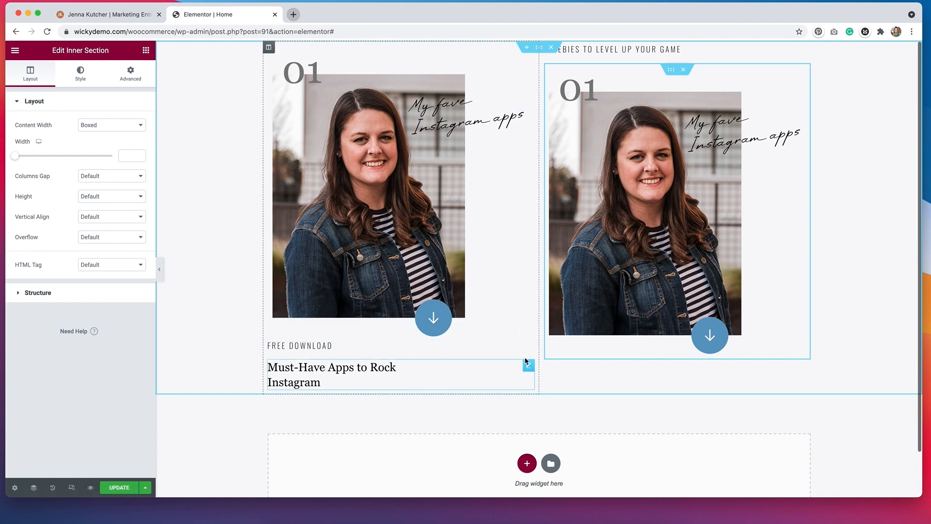
# Step: Move the "Free Download" and "Must-Have Apps to Rock Instagram" headings into the first column's inner section, with the arrow image above them
pyautogui.moveTo(521, 346); pyautogui.dragTo(388, 332)
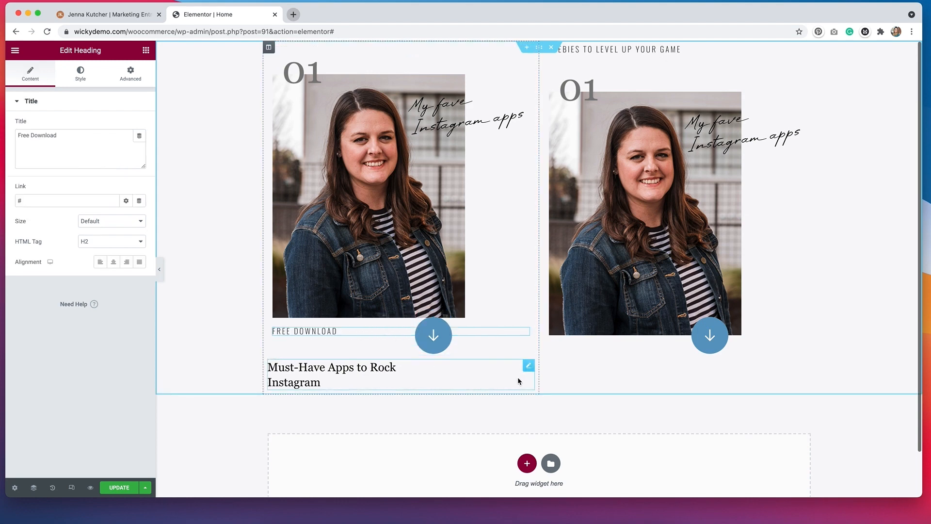
pyautogui.moveTo(528, 366); pyautogui.dragTo(363, 349)
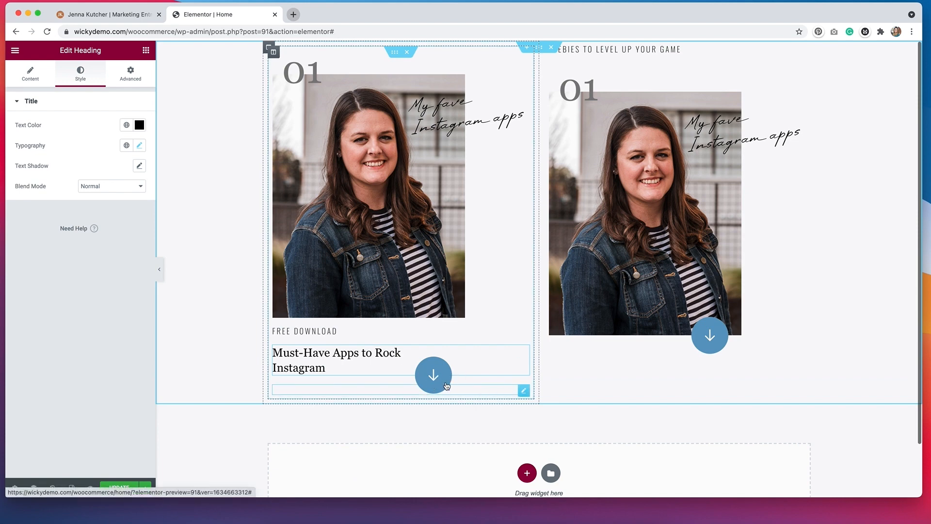
pyautogui.moveTo(524, 390); pyautogui.dragTo(409, 317)
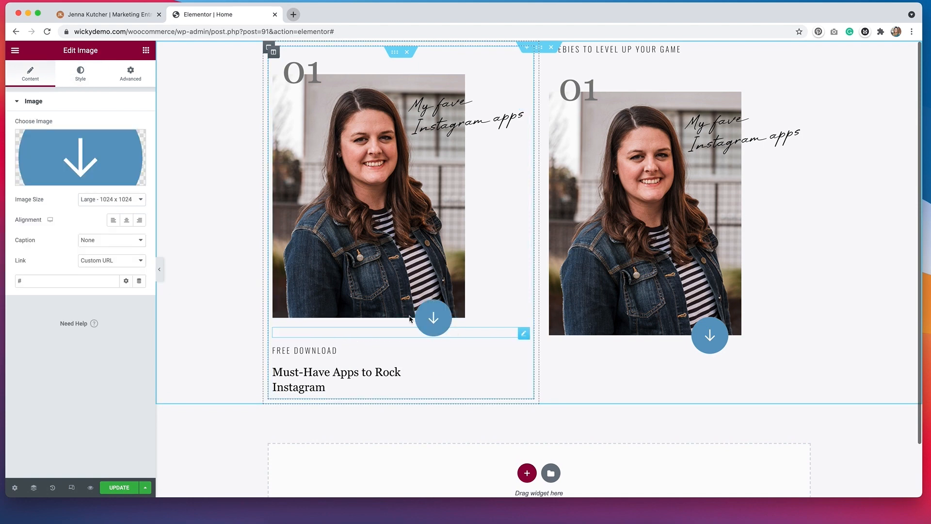
# Step: Copy the "Free Download" and "Must-Have Apps to Rock Instagram" headings into the second column's inner section and move its arrow image above them
pyautogui.rightClick(308, 349)
pyautogui.click(396, 389)
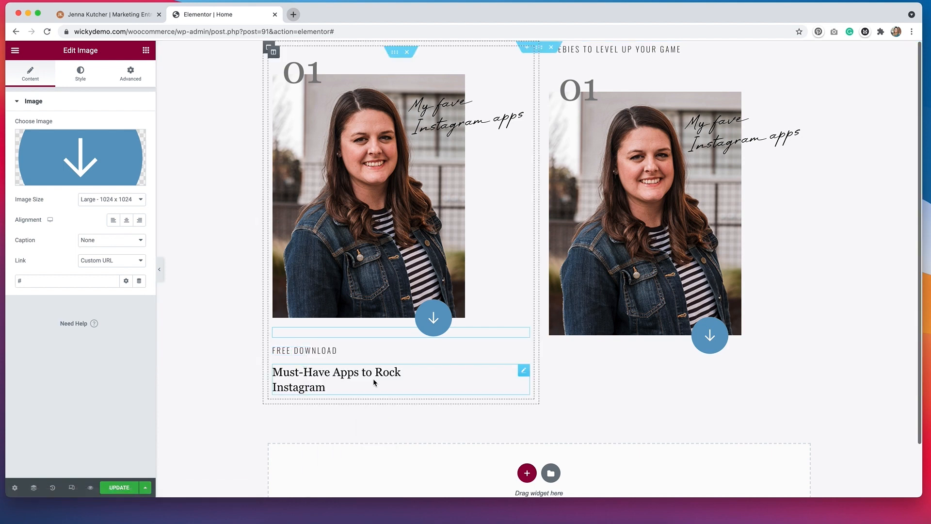
pyautogui.rightClick(582, 331)
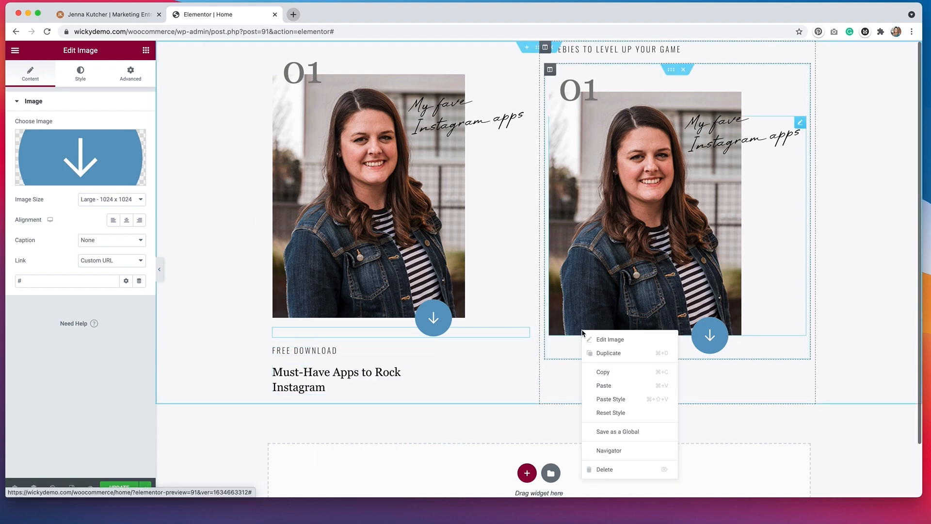
pyautogui.click(614, 385)
pyautogui.rightClick(310, 379)
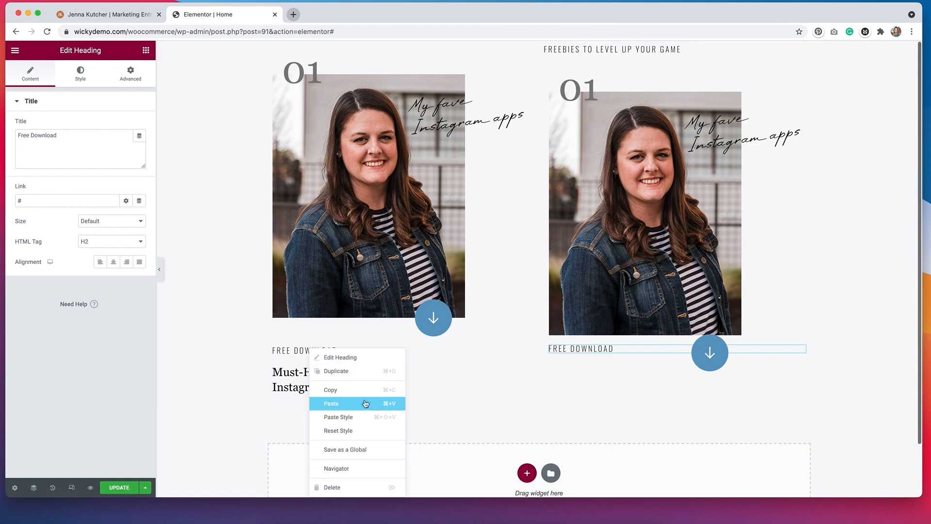
pyautogui.click(349, 389)
pyautogui.click(577, 352)
pyautogui.rightClick(577, 355)
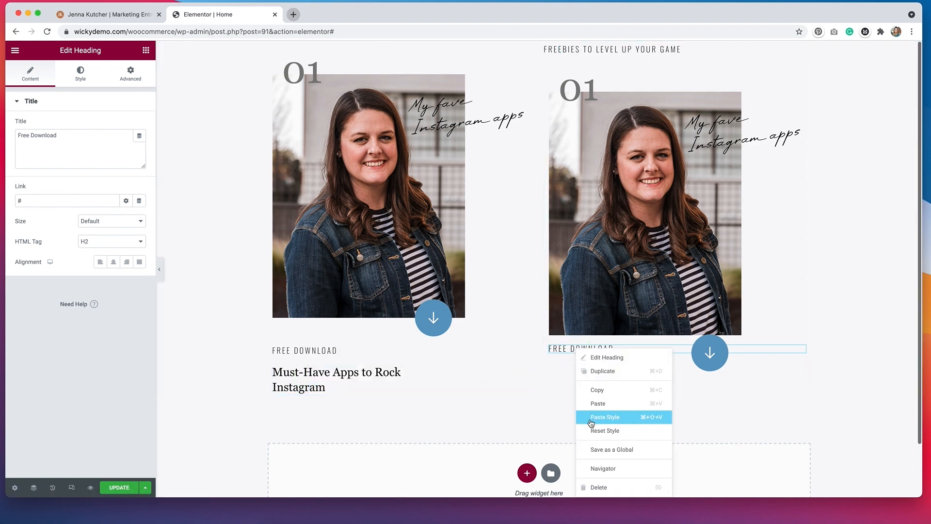
pyautogui.click(599, 410)
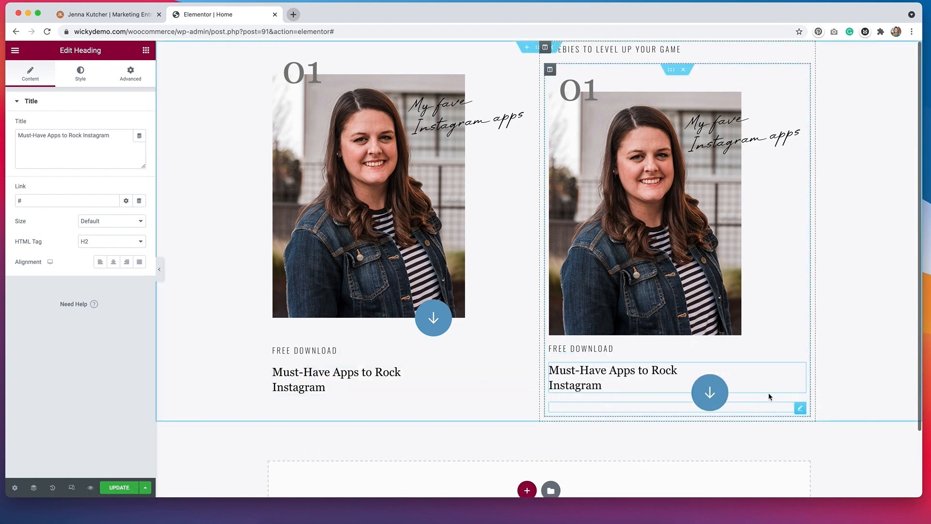
pyautogui.moveTo(801, 408); pyautogui.dragTo(586, 336)
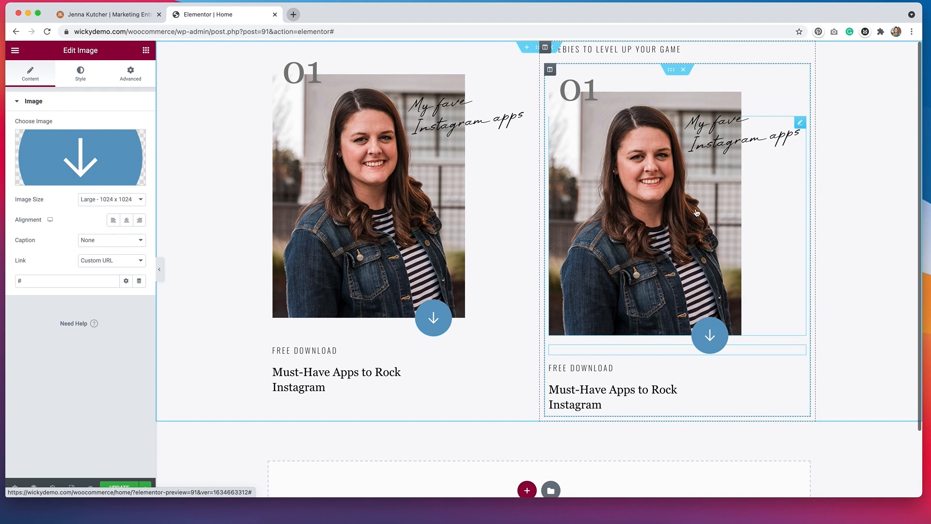
# Step: Give the "Freebies to level up your game" heading an unlinked top padding of 70 px, checking the offset against jennakutcher.com
pyautogui.click(691, 49)
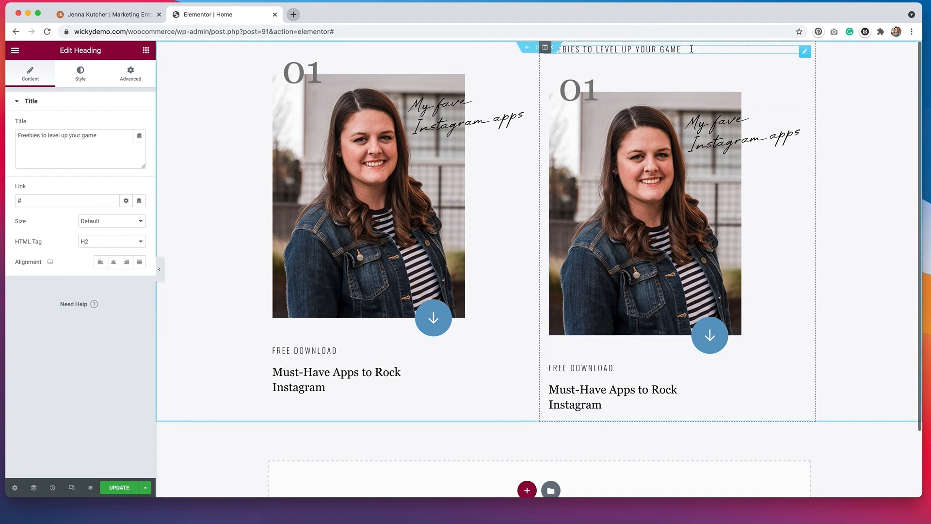
pyautogui.click(131, 74)
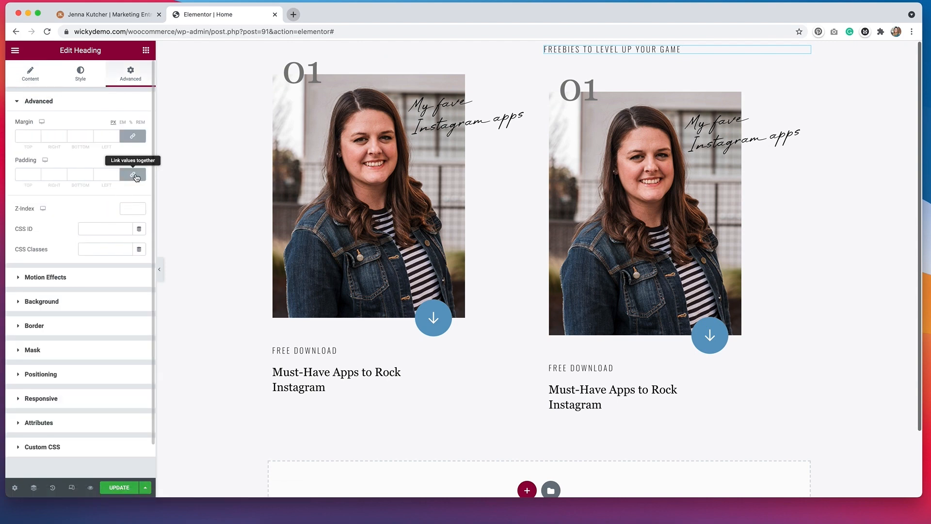
pyautogui.click(136, 178)
pyautogui.click(20, 173)
pyautogui.write('100')
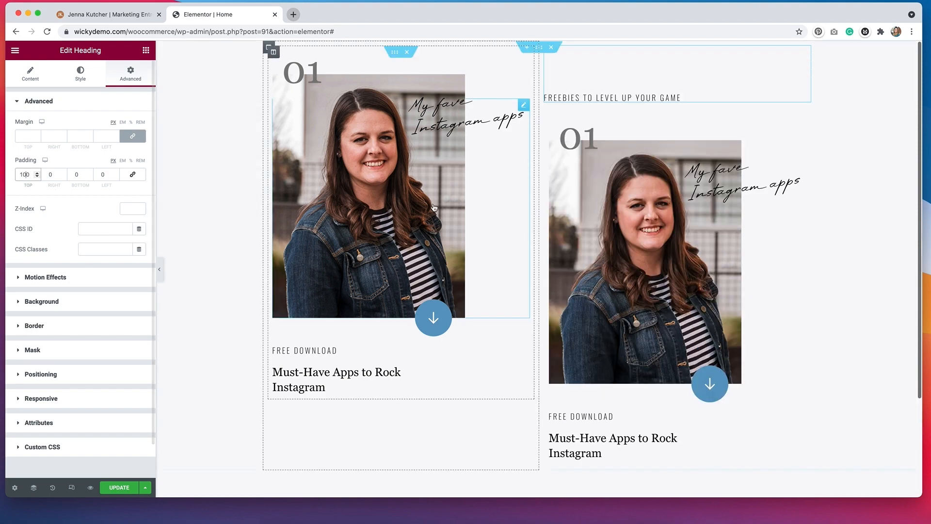
pyautogui.click(115, 15)
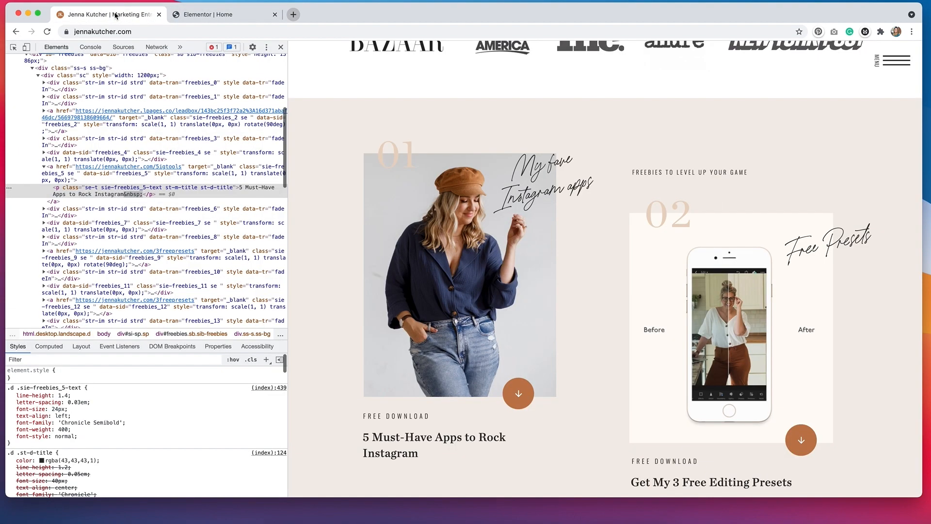
pyautogui.click(225, 15)
pyautogui.moveTo(26, 175); pyautogui.dragTo(17, 173)
pyautogui.write('7')
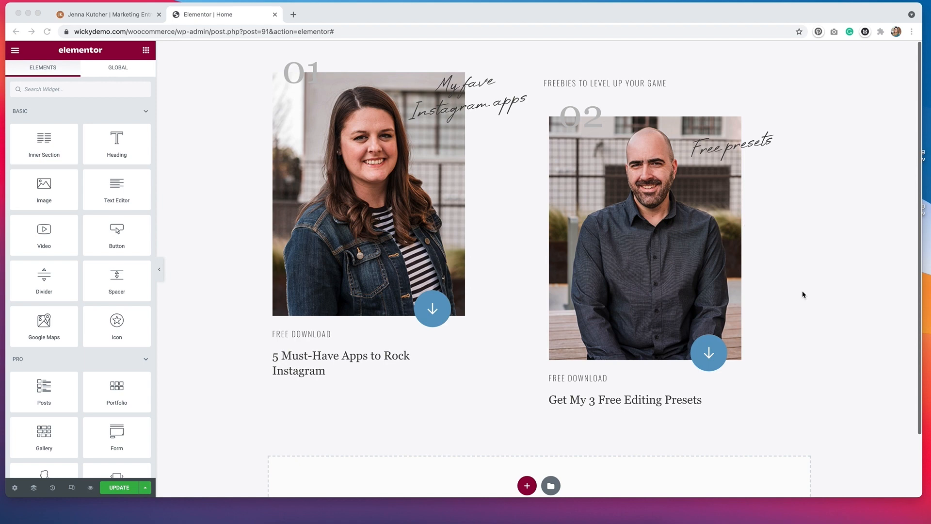
# Step: Add a new section with two equal columns below the portrait section
pyautogui.scroll(-3, 802, 295)
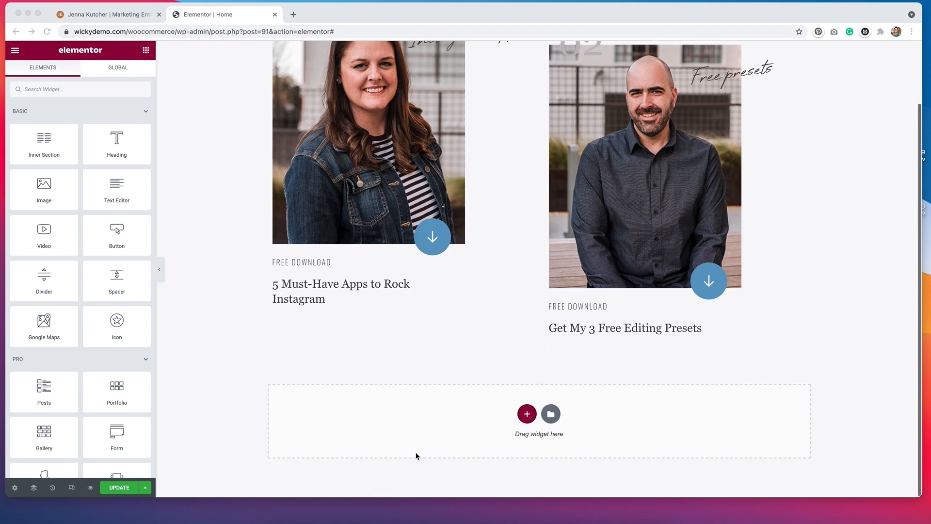
pyautogui.click(527, 416)
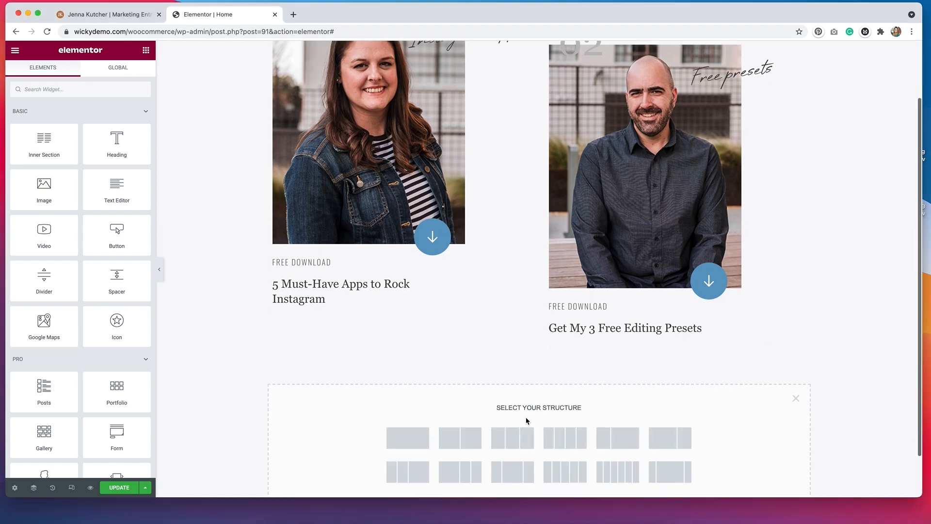
pyautogui.click(468, 447)
pyautogui.click(456, 363)
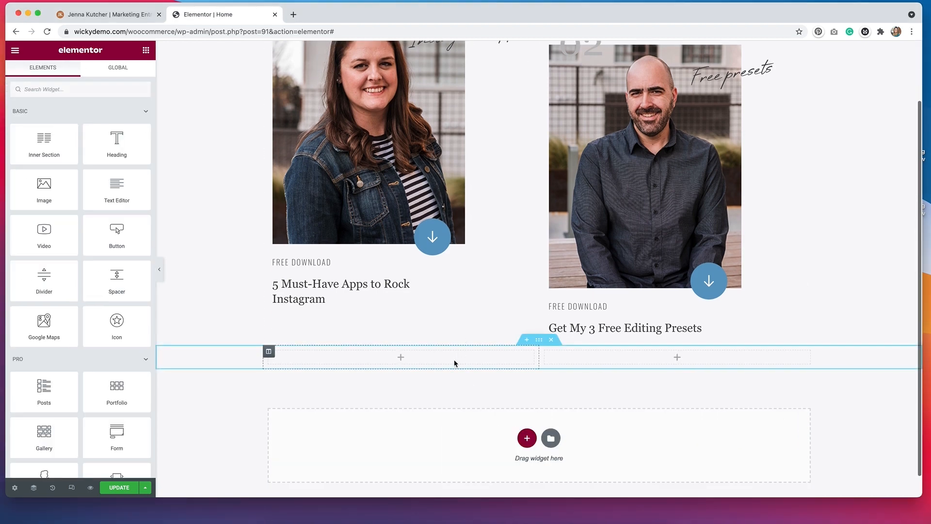
# Step: Add an image widget with the photo of the couple at the table to the new section's first column, at Full image size
pyautogui.moveTo(44, 190); pyautogui.dragTo(390, 363)
pyautogui.click(52, 156)
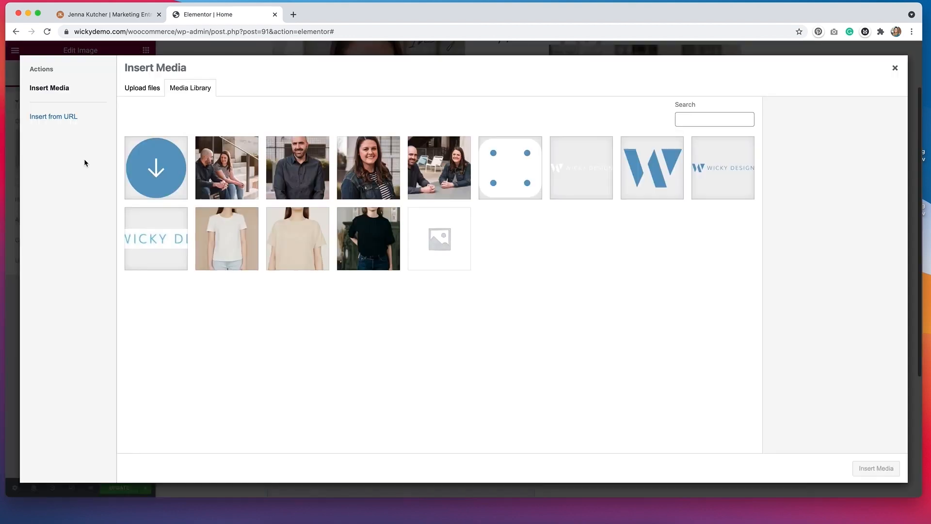
pyautogui.click(428, 169)
pyautogui.click(876, 468)
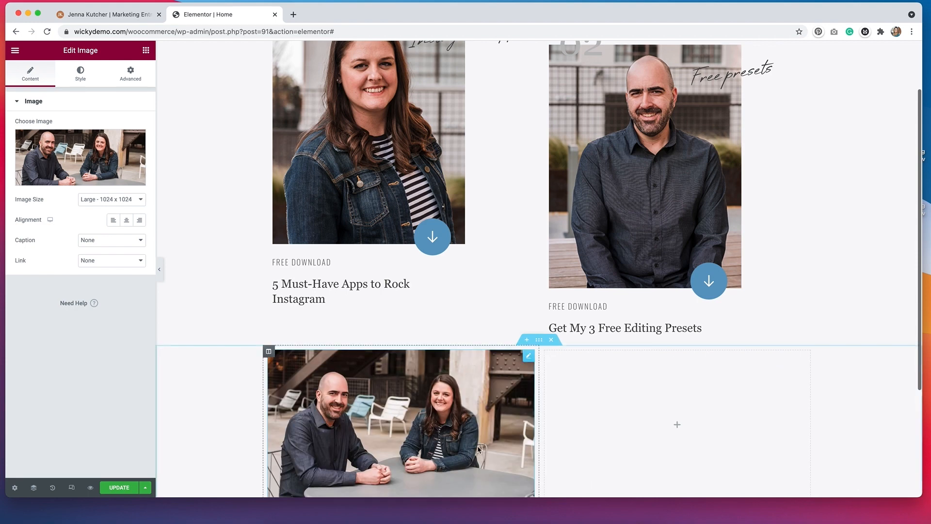
pyautogui.click(112, 199)
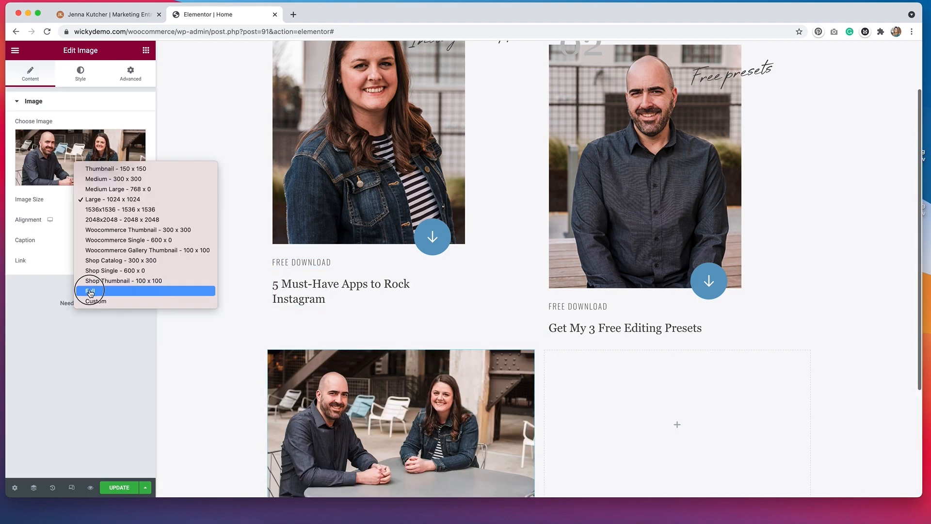
pyautogui.click(90, 290)
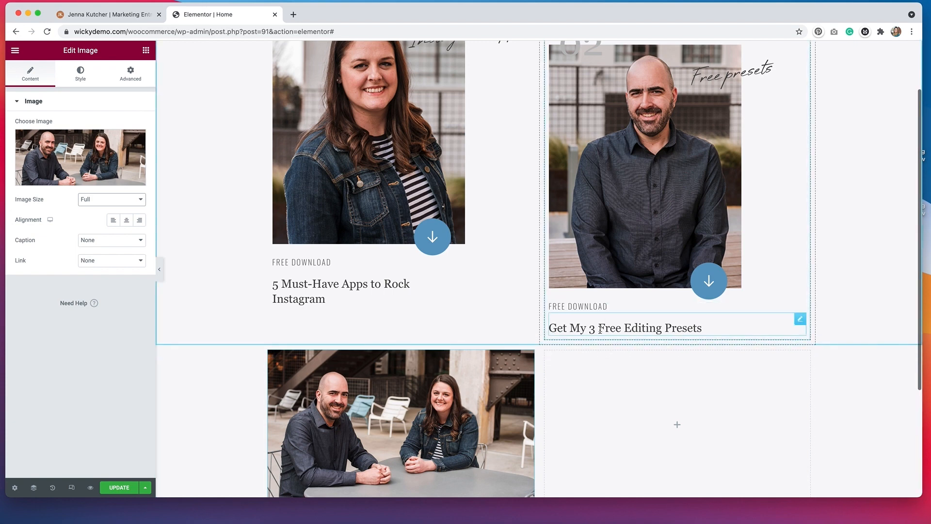
# Step: Copy the "Free Download" and "Get My 3 Free Editing Presets" headings into the empty column beside the couple photo
pyautogui.rightClick(586, 306)
pyautogui.click(601, 348)
pyautogui.rightClick(600, 404)
pyautogui.click(615, 428)
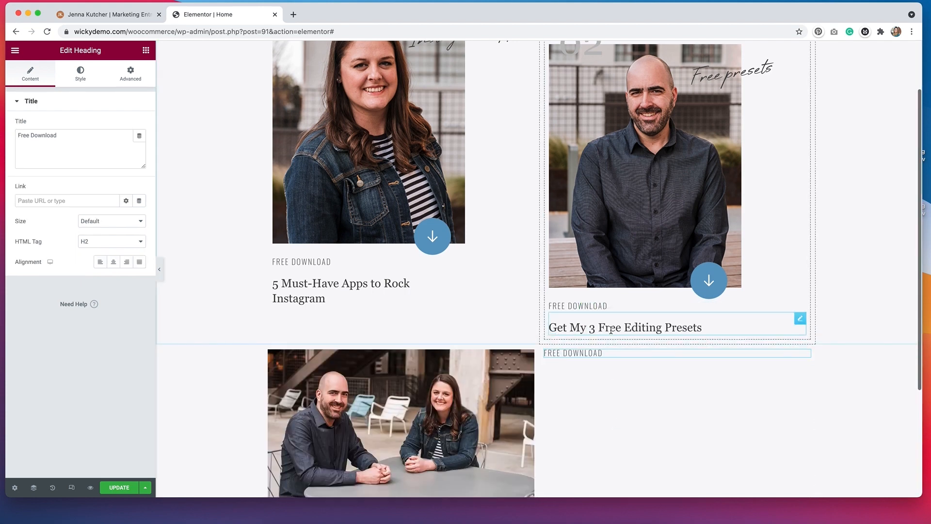
pyautogui.rightClick(611, 330)
pyautogui.click(626, 371)
pyautogui.rightClick(588, 351)
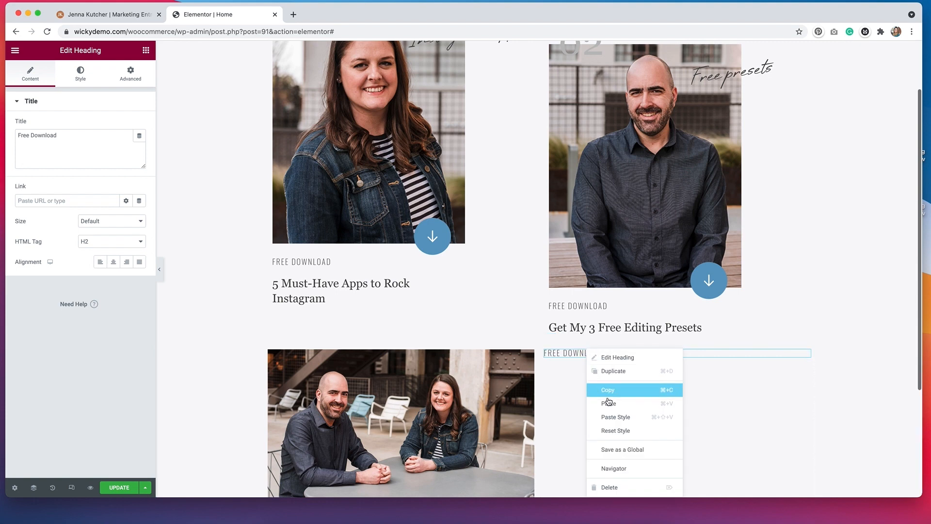
pyautogui.click(608, 404)
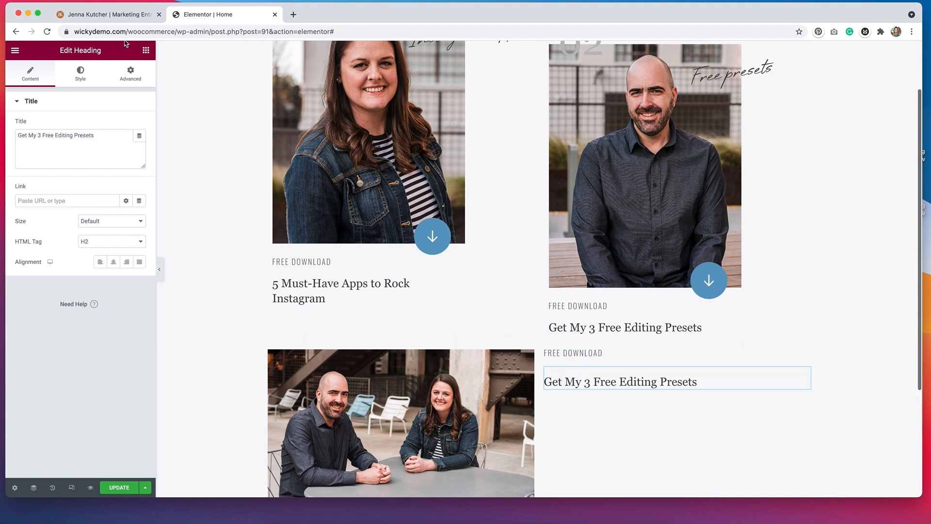
pyautogui.press('super+z')
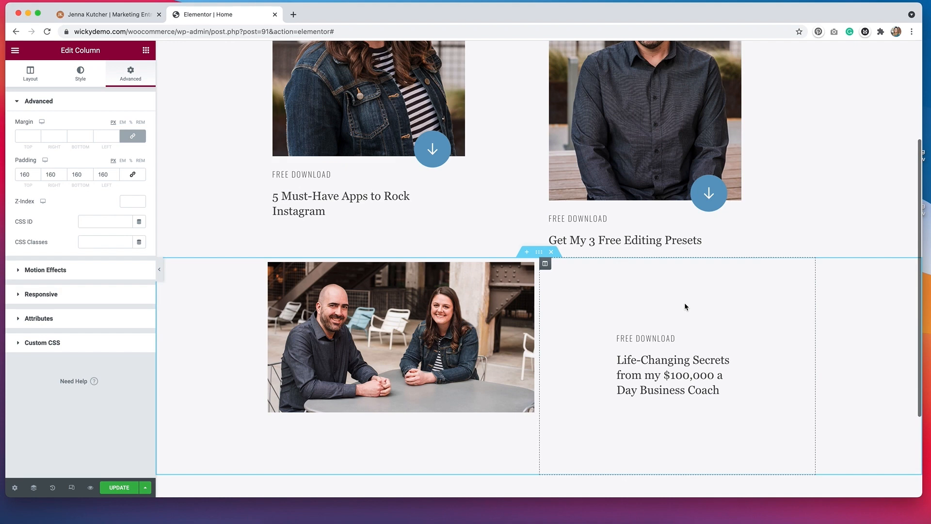
# Step: Set the top padding of the column beside the couple photo to 60 px and compare the layout with jennakutcher.com
pyautogui.click(24, 175)
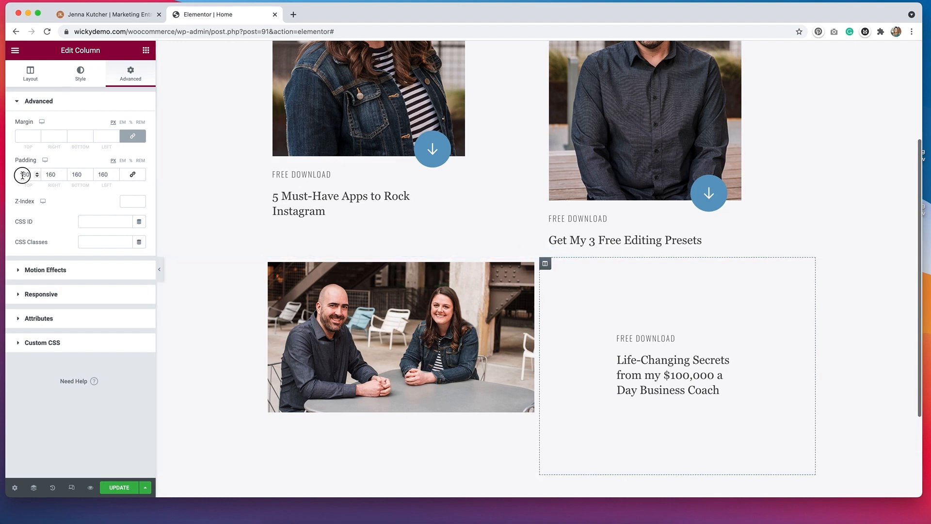
pyautogui.press('BackSpace')
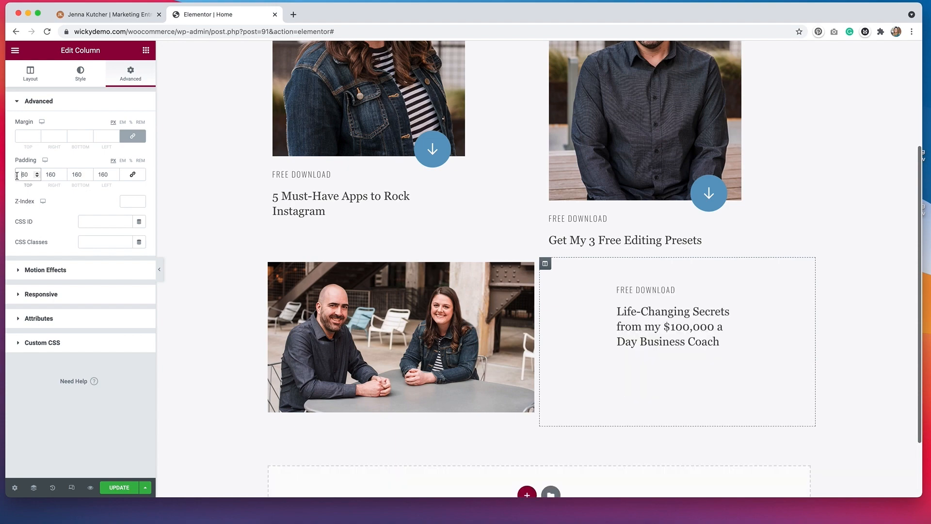
pyautogui.click(118, 20)
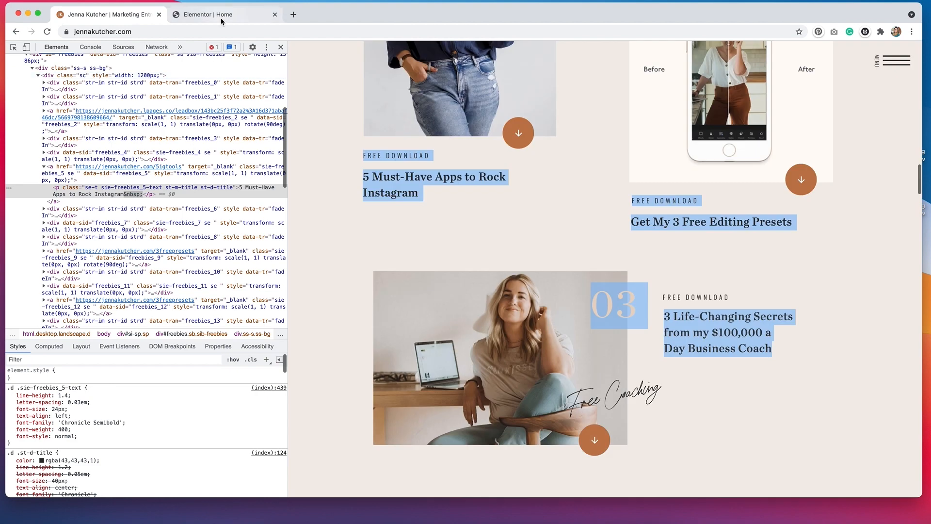
pyautogui.hotkey('ctrl', 'Tab')
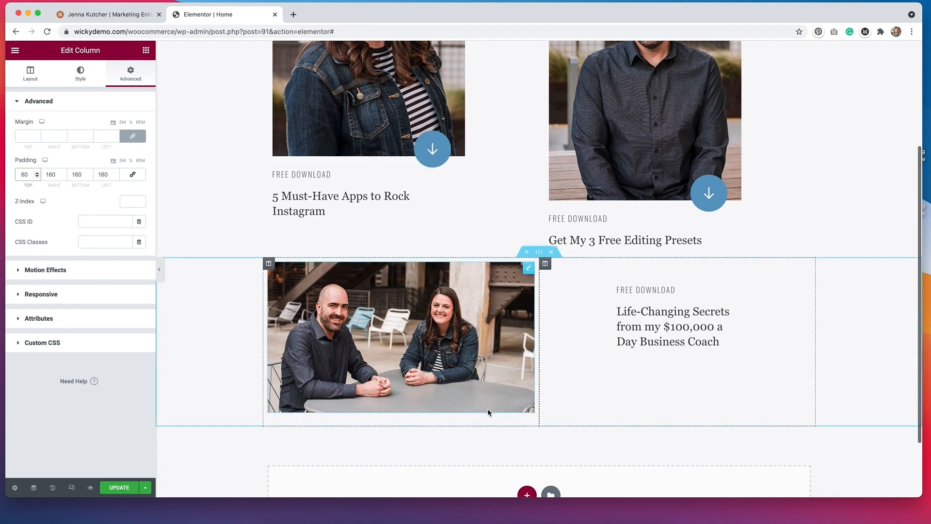
pyautogui.click(116, 15)
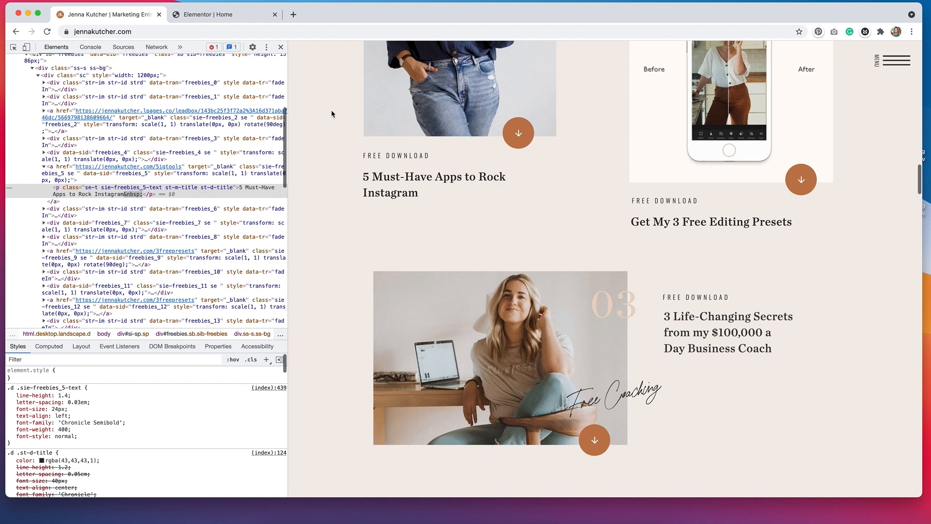
pyautogui.click(245, 14)
pyautogui.scroll(3, 366, 232)
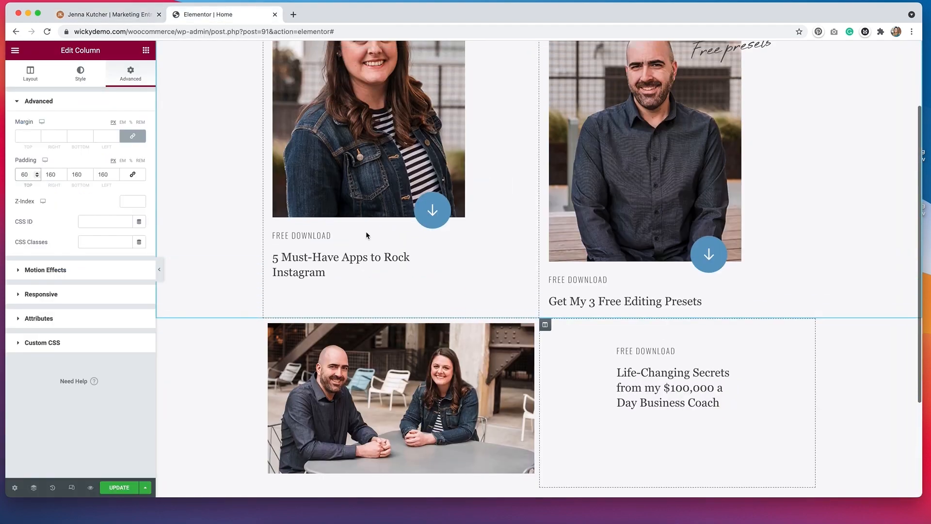
pyautogui.scroll(1, 366, 235)
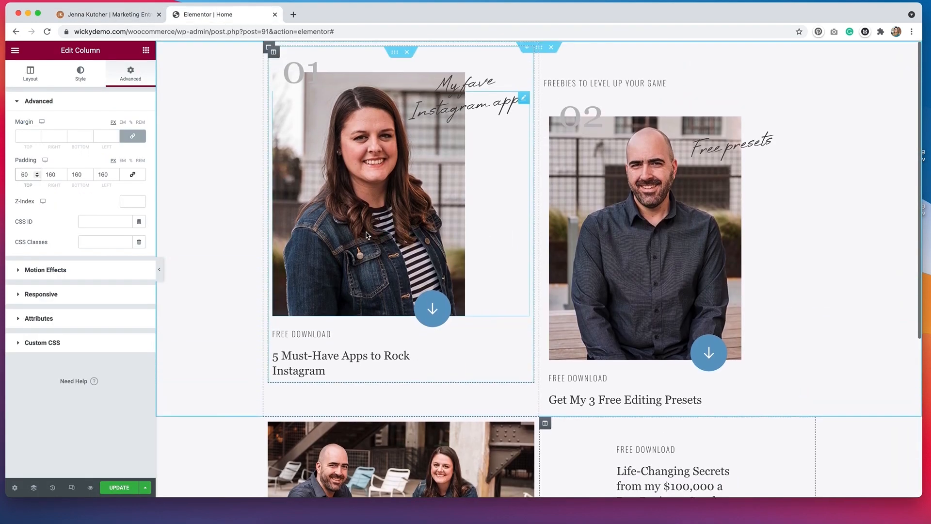
# Step: Copy the "01" number heading into the couple photo's column and place it above the photo
pyautogui.rightClick(307, 74)
pyautogui.click(321, 116)
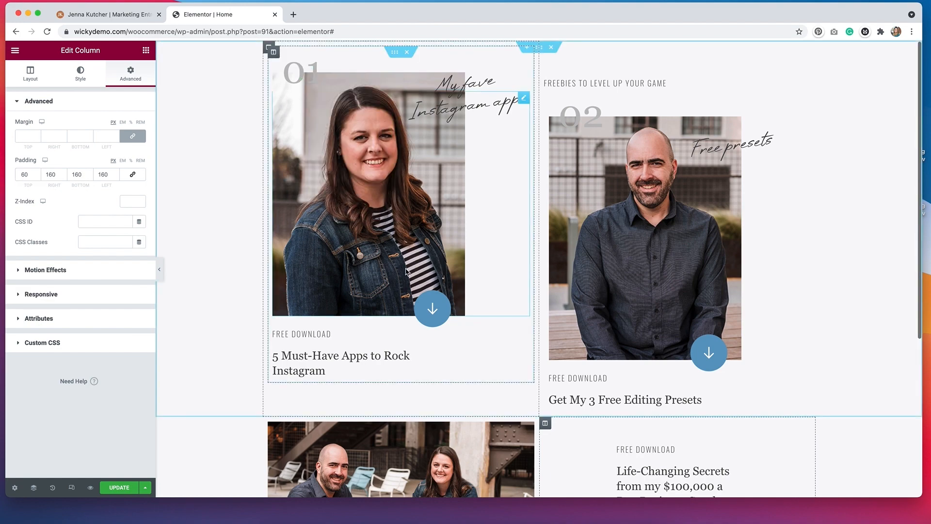
pyautogui.scroll(-5, 316, 306)
pyautogui.rightClick(314, 308)
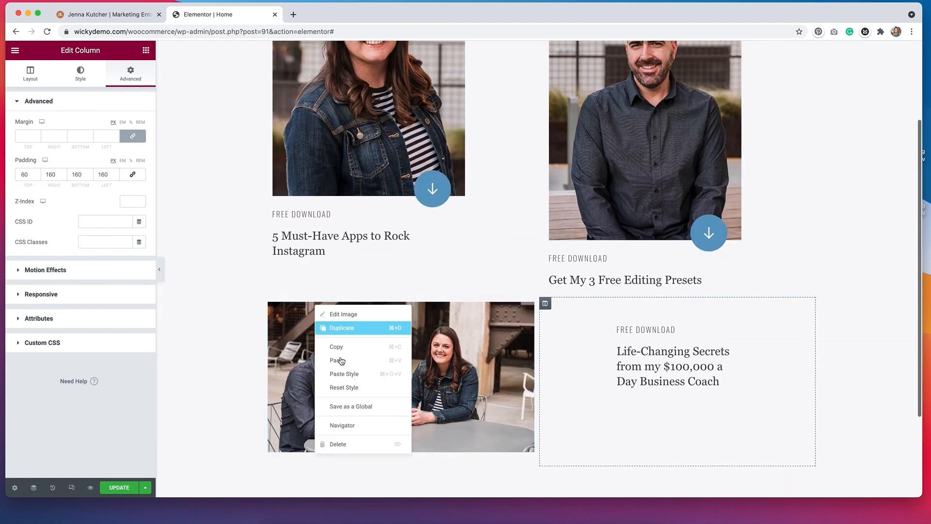
pyautogui.click(353, 360)
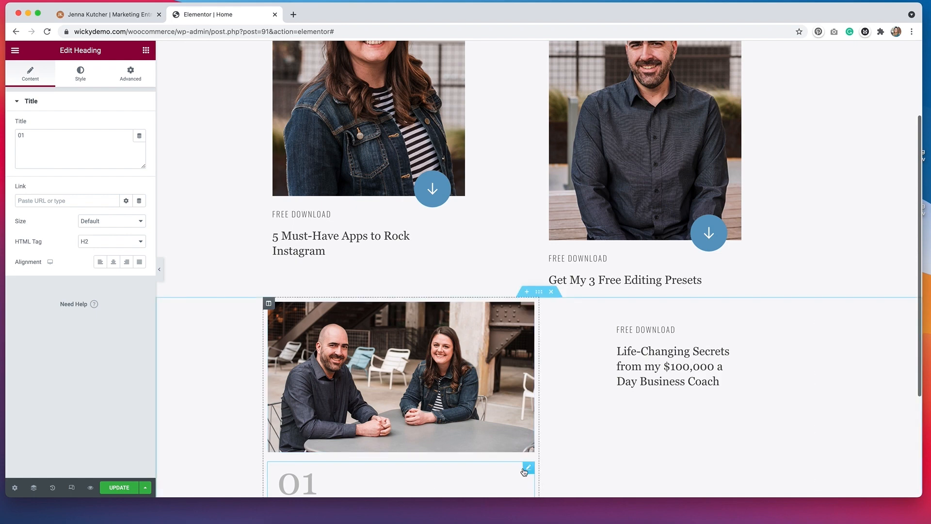
pyautogui.moveTo(528, 464); pyautogui.dragTo(389, 272)
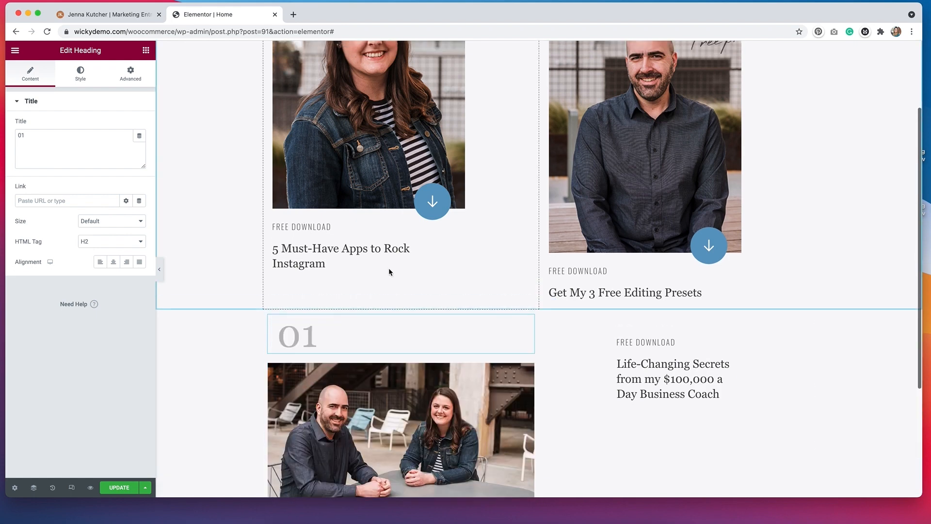
# Step: Copy the "My fave Instagram apps" script heading from the first portrait column into the couple photo's column
pyautogui.scroll(5, 389, 269)
pyautogui.rightClick(494, 85)
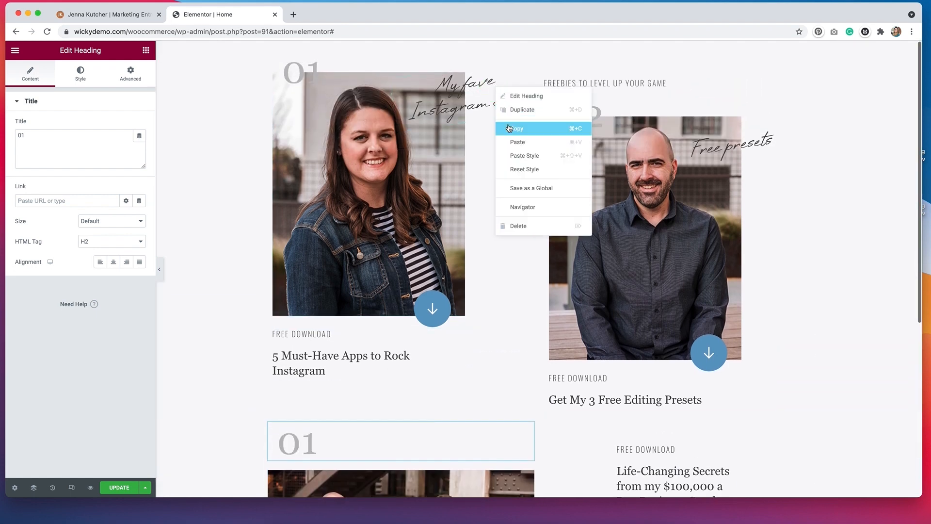
pyautogui.click(517, 142)
pyautogui.scroll(-5, 473, 247)
pyautogui.scroll(-4, 473, 243)
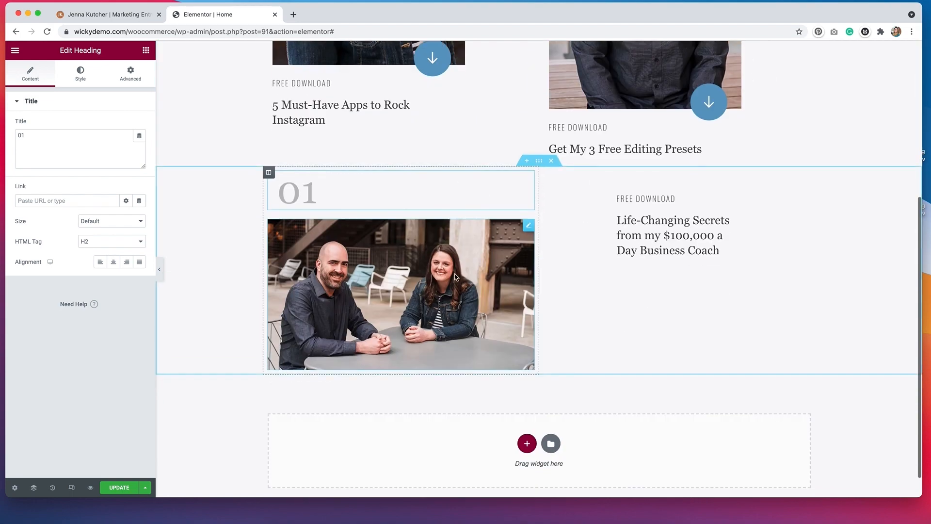
pyautogui.rightClick(417, 197)
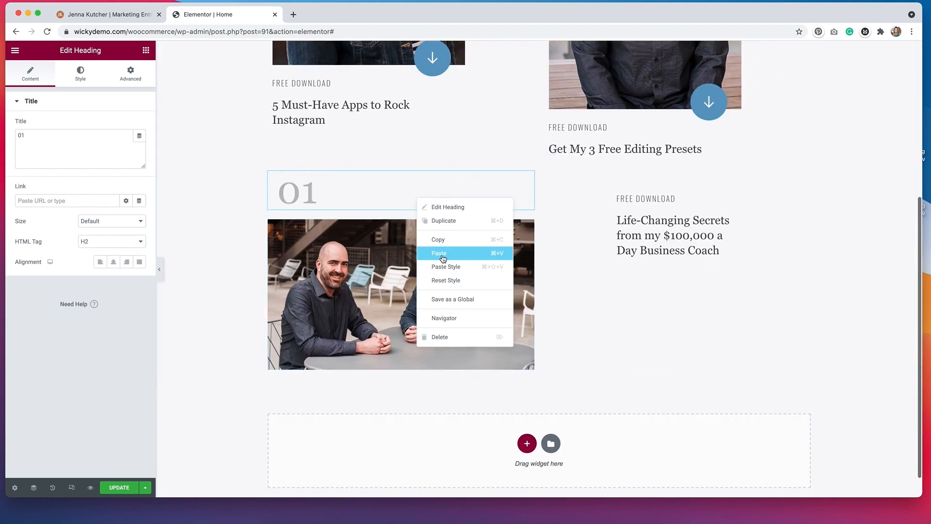
pyautogui.click(442, 257)
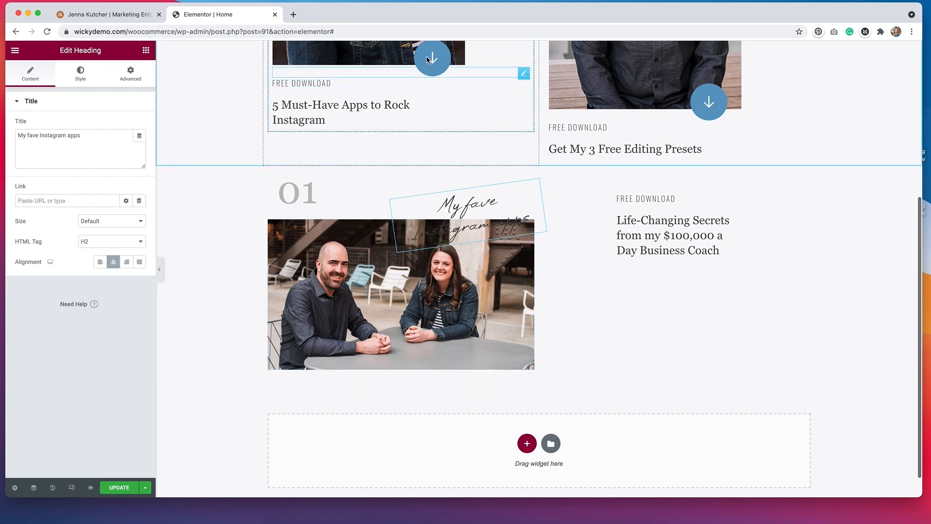
# Step: Copy the blue arrow image below the couple photo and set the photo's top margin to -50 px
pyautogui.scroll(1, 436, 83)
pyautogui.rightClick(434, 100)
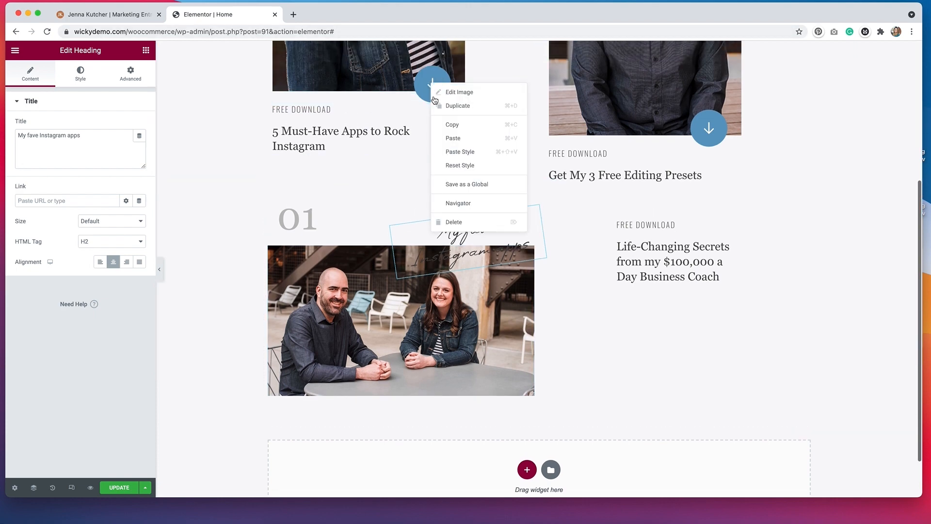
pyautogui.click(453, 138)
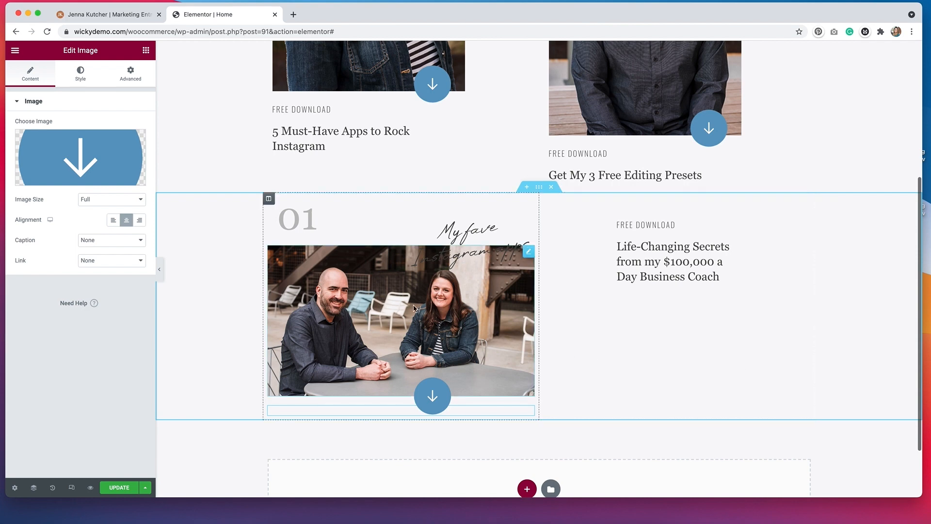
pyautogui.click(131, 74)
pyautogui.click(38, 139)
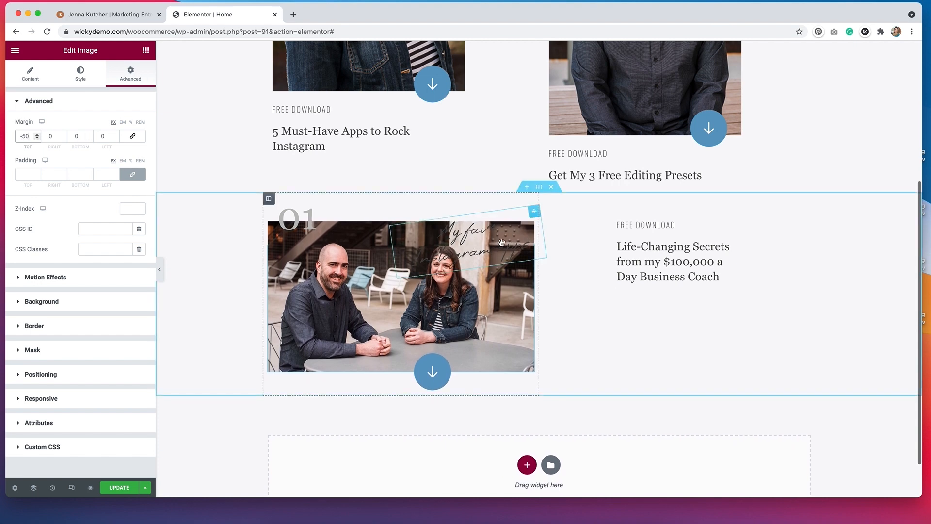
# Step: Change the copied script heading's text over the couple photo to "Free coaching"
pyautogui.click(485, 238)
pyautogui.tripleClick(87, 136)
pyautogui.write('Free Coaching')
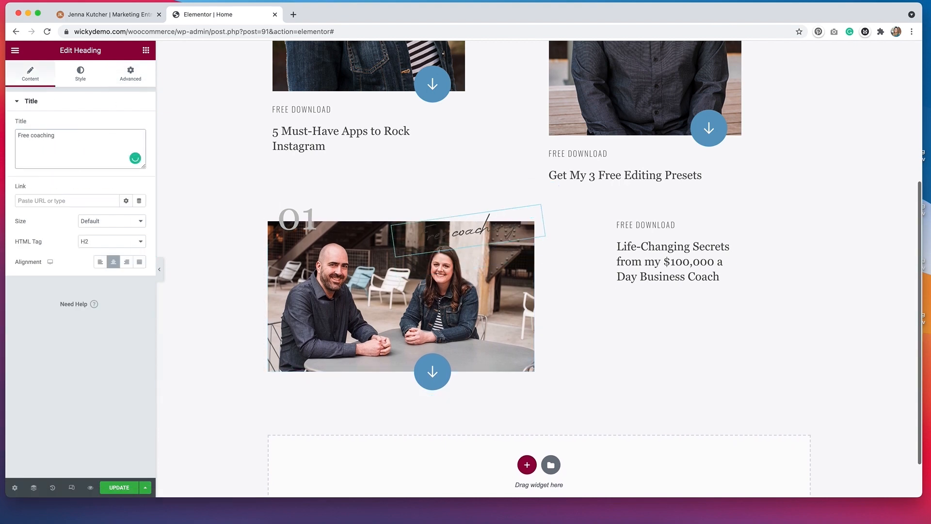
# Step: Adjust the "Free coaching" heading's horizontal and vertical offsets so it overlaps the couple photo's lower-right corner
pyautogui.click(131, 74)
pyautogui.click(40, 426)
pyautogui.scroll(-1, 78, 417)
pyautogui.moveTo(67, 433); pyautogui.dragTo(76, 434)
pyautogui.moveTo(63, 383); pyautogui.dragTo(54, 380)
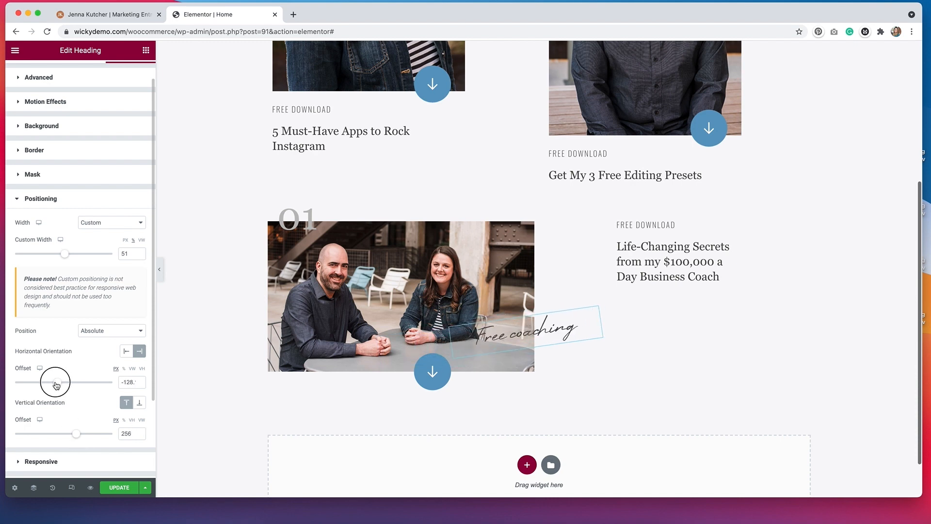
# Step: Set the left margin of the arrow image below the couple photo to 395 px
pyautogui.click(474, 383)
pyautogui.doubleClick(104, 137)
pyautogui.write('300')
pyautogui.scroll(10, 115, 134)
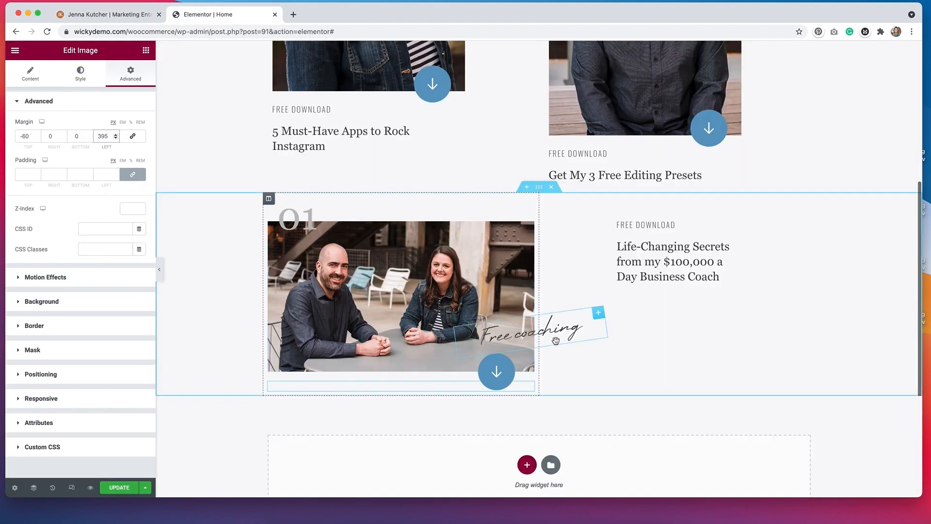
# Step: Fine-tune the "Free coaching" heading's position to a horizontal offset of about -128 px and a vertical offset of 266 px
pyautogui.click(534, 331)
pyautogui.moveTo(59, 406); pyautogui.dragTo(57, 409)
pyautogui.moveTo(76, 457); pyautogui.dragTo(80, 458)
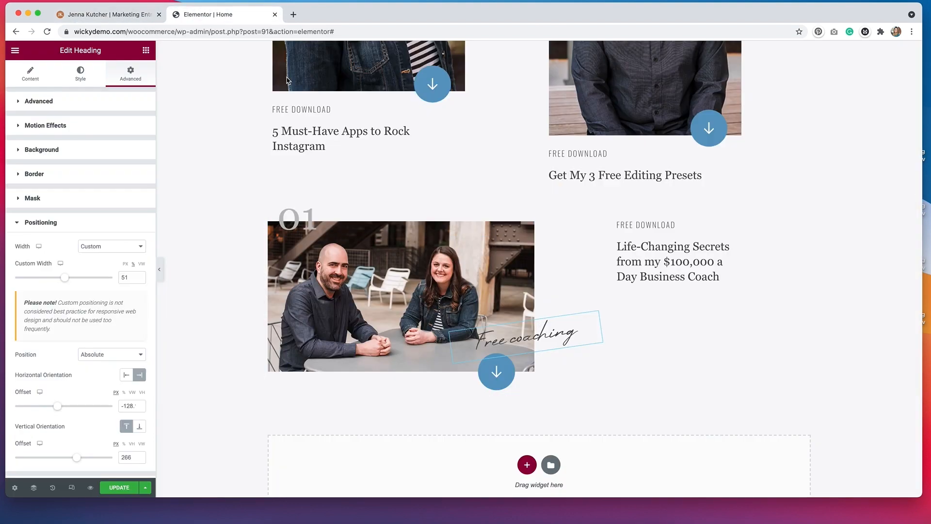
# Step: Set the padding of the column beside the couple photo to 100 px top, 200 px right and 80 px left
pyautogui.click(538, 200)
pyautogui.doubleClick(103, 174)
pyautogui.write('80')
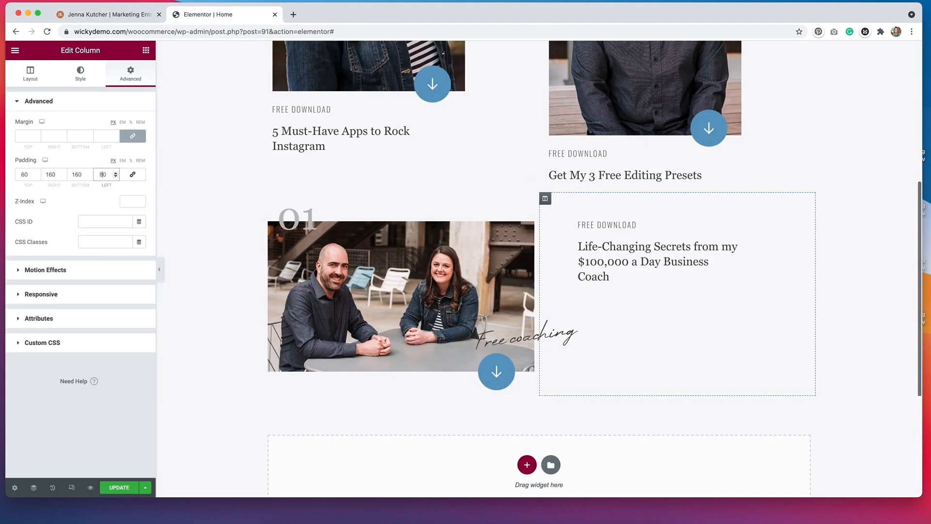
pyautogui.doubleClick(24, 175)
pyautogui.write('100')
pyautogui.doubleClick(76, 175)
pyautogui.moveTo(52, 175); pyautogui.dragTo(49, 175)
pyautogui.write('200')
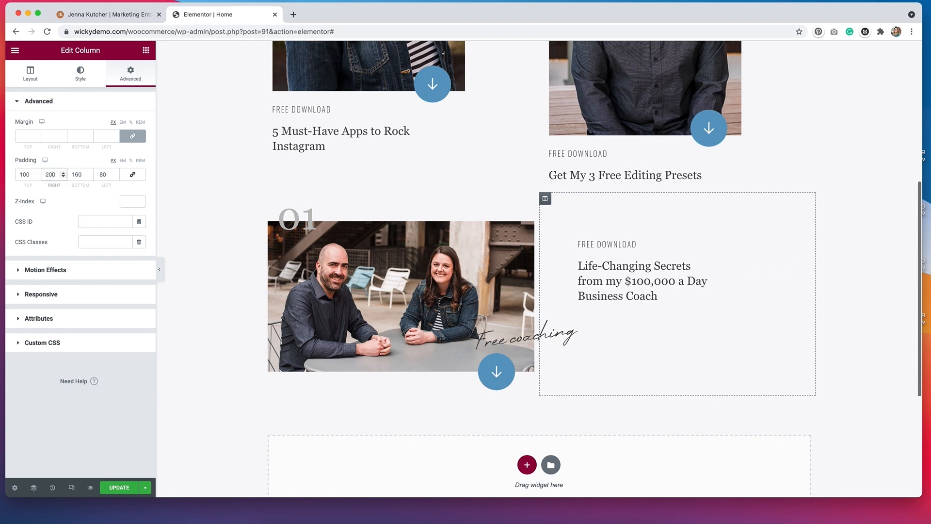
# Step: Change the number heading above the couple photo to "03"
pyautogui.click(297, 219)
pyautogui.click(36, 133)
pyautogui.press('BackSpace')
pyautogui.write('3')
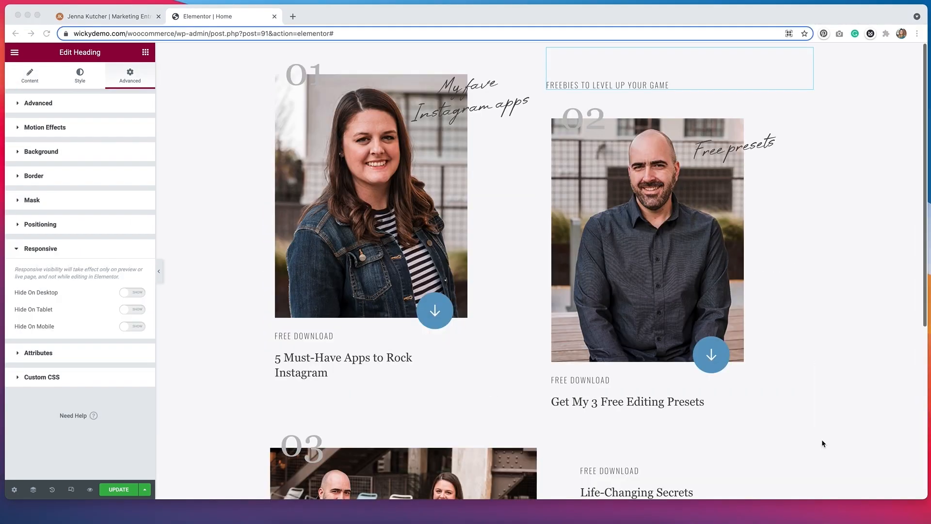
# Step: Review the whole freebies layout at desktop size and in the responsive tablet preview
pyautogui.scroll(-3, 822, 444)
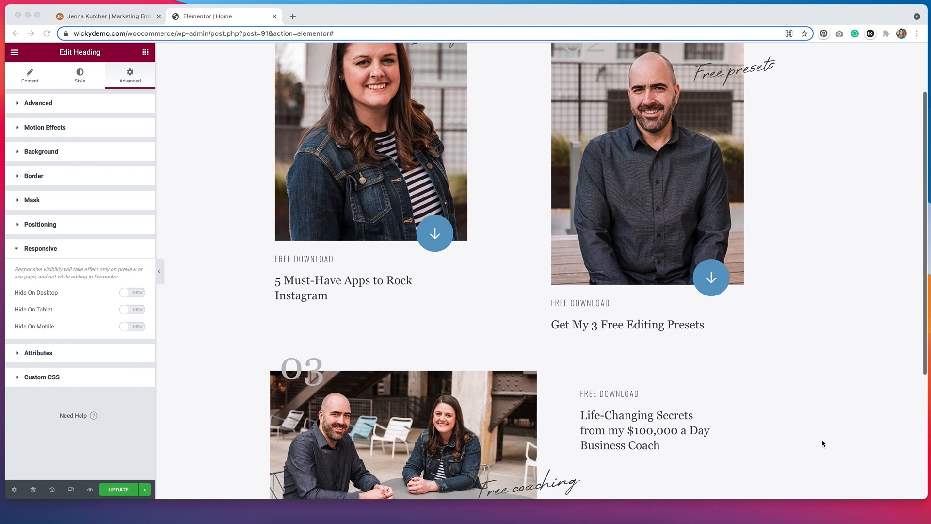
pyautogui.scroll(-1, 822, 444)
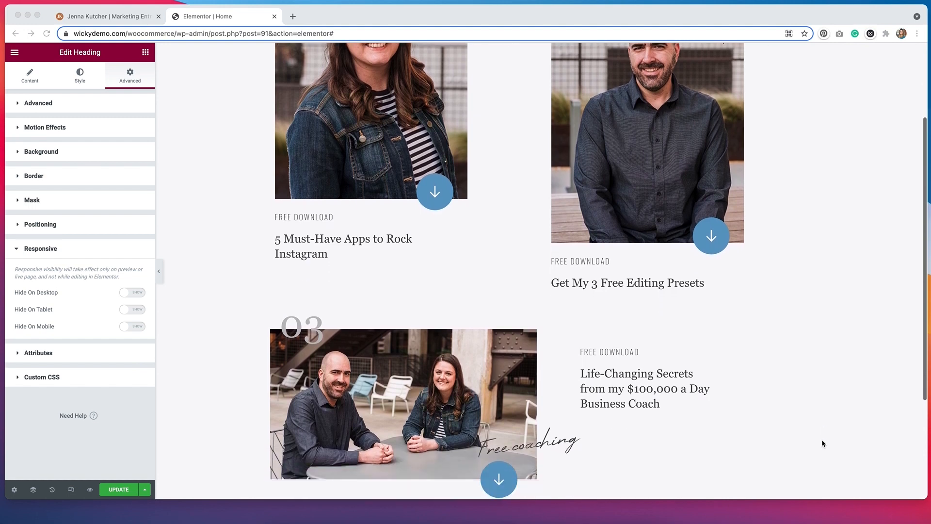
pyautogui.scroll(3, 823, 443)
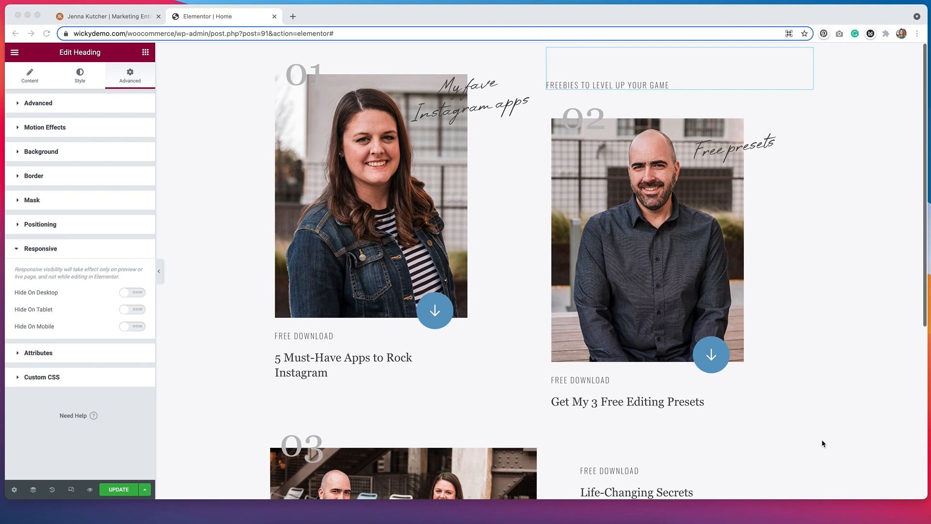
pyautogui.click(70, 492)
pyautogui.click(71, 490)
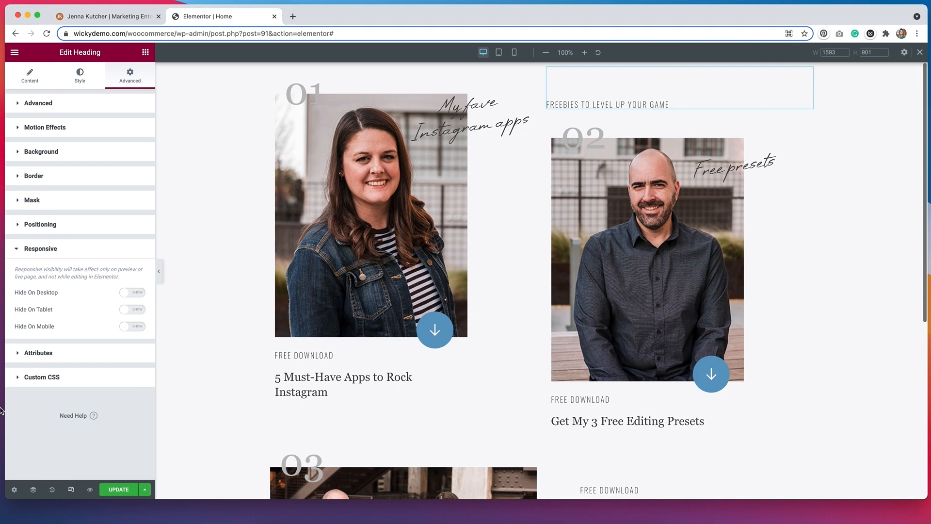
pyautogui.click(504, 56)
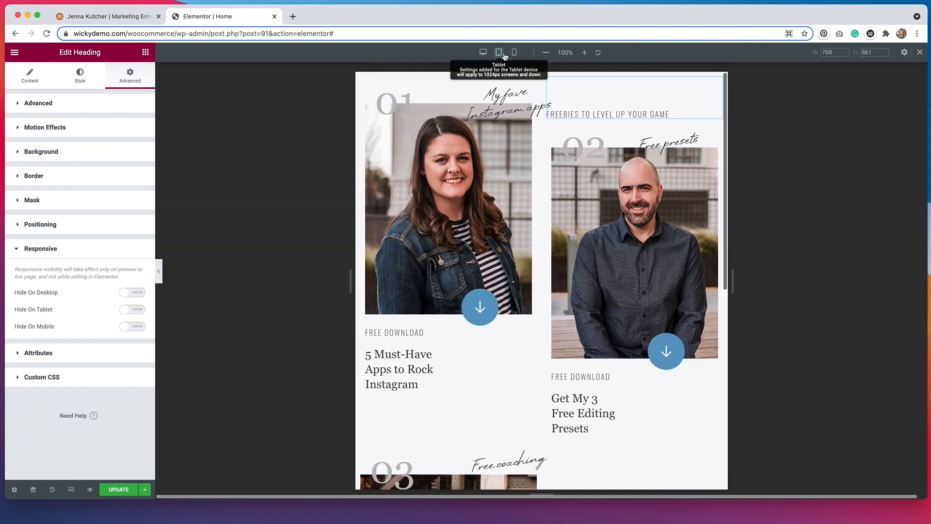
pyautogui.scroll(-5, 537, 211)
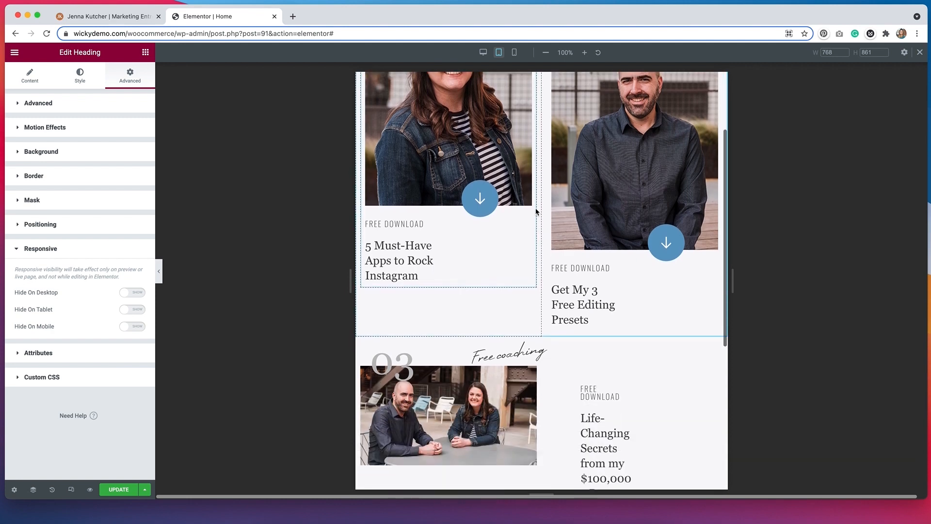
pyautogui.scroll(-2, 537, 211)
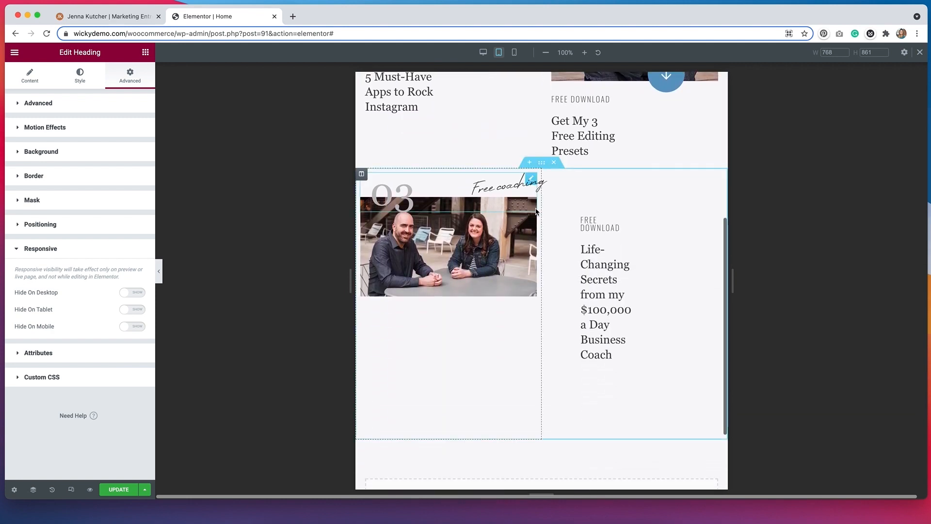
pyautogui.scroll(3, 536, 213)
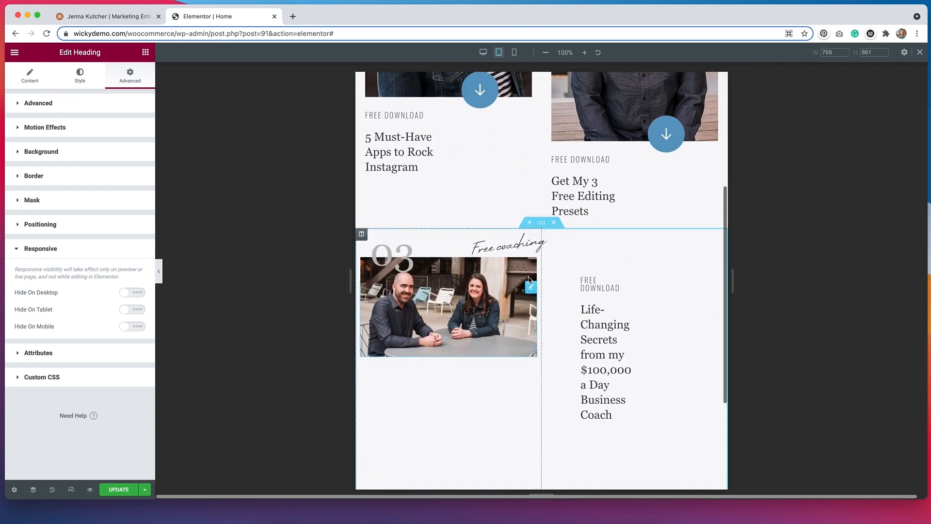
# Step: Switch the responsive preview to mobile and examine how the three freebies stack
pyautogui.click(515, 52)
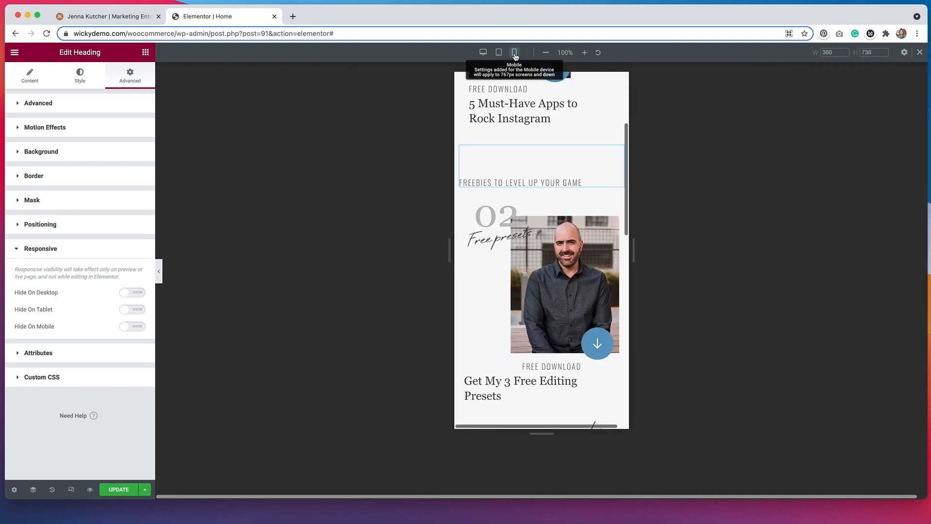
pyautogui.scroll(4, 552, 199)
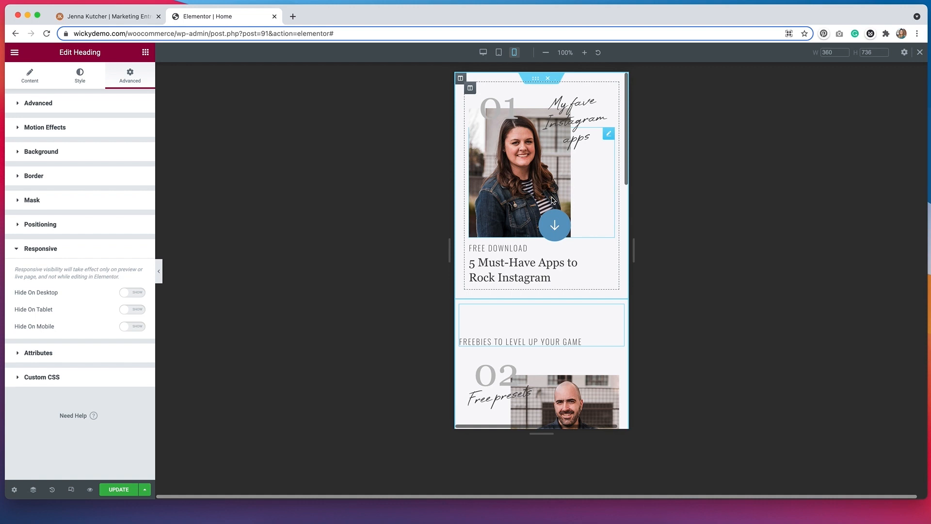
pyautogui.scroll(-12, 552, 200)
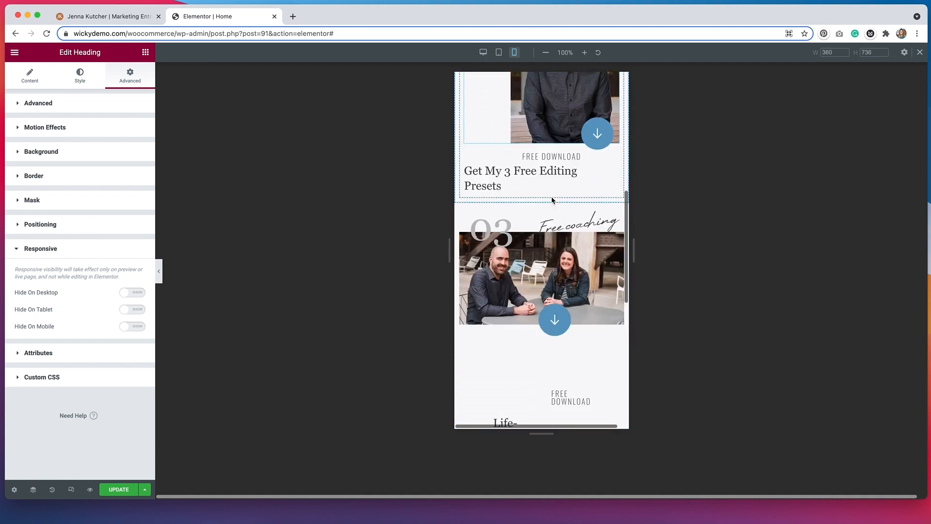
pyautogui.scroll(10, 551, 200)
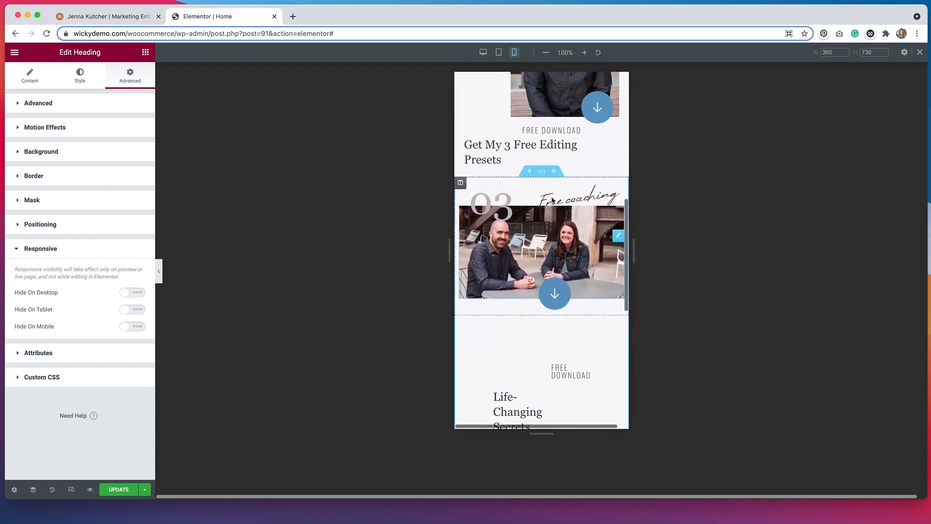
pyautogui.scroll(4, 552, 199)
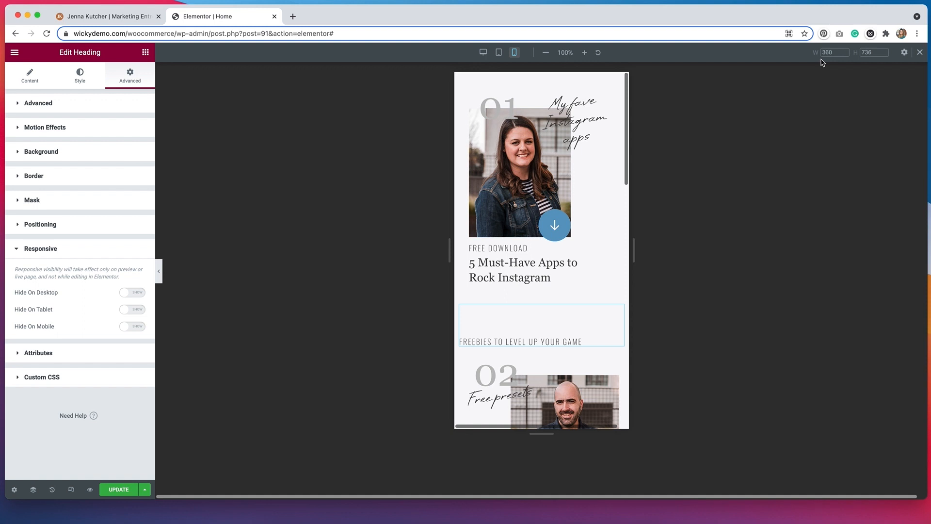
# Step: Switch to jennakutcher.com, narrow the browser window to mobile width and examine its freebies section
pyautogui.click(102, 20)
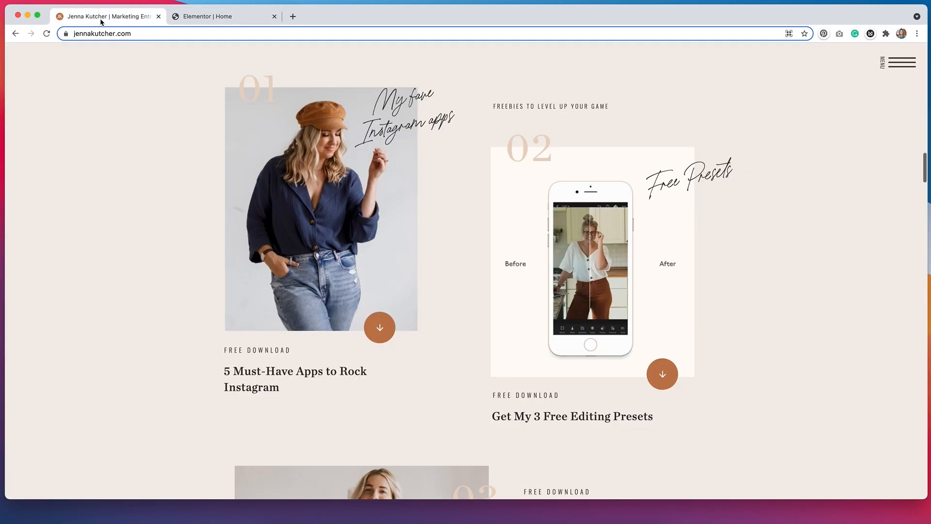
pyautogui.moveTo(926, 204); pyautogui.dragTo(248, 202)
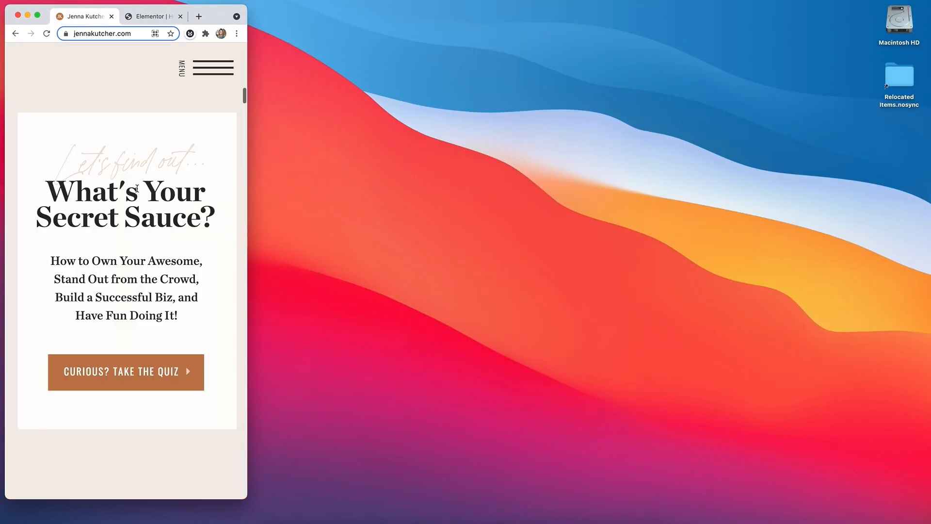
pyautogui.scroll(-15, 137, 189)
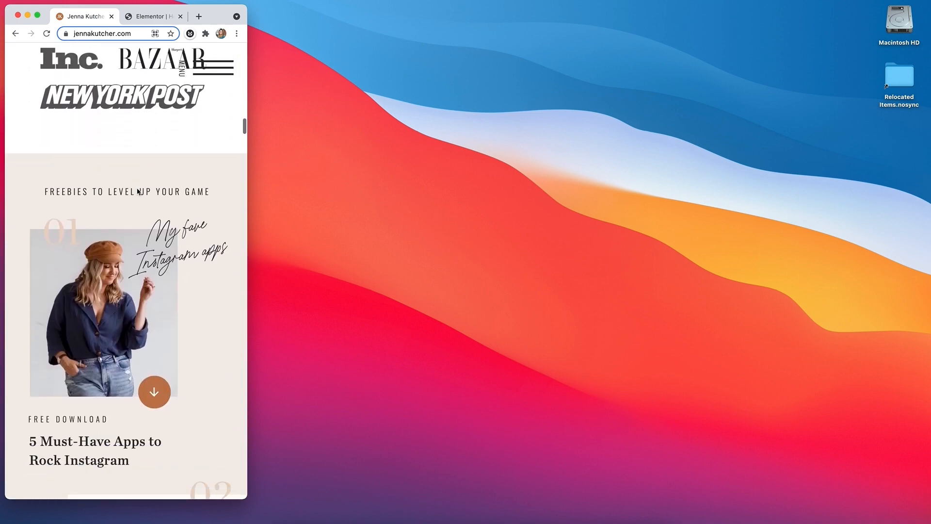
pyautogui.scroll(-3, 137, 191)
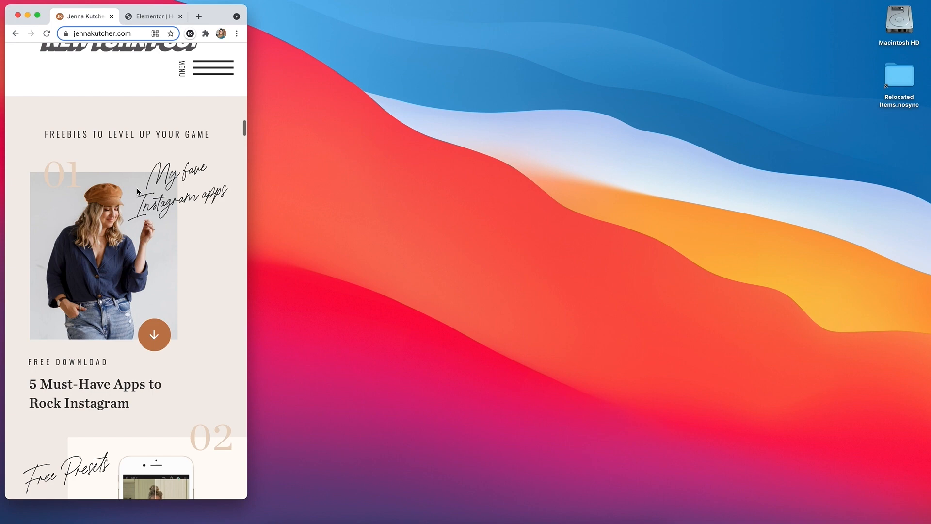
# Step: Widen the browser window to full width and inspect jennakutcher.com with the developer tools' mobile device preview
pyautogui.moveTo(247, 174); pyautogui.dragTo(928, 206)
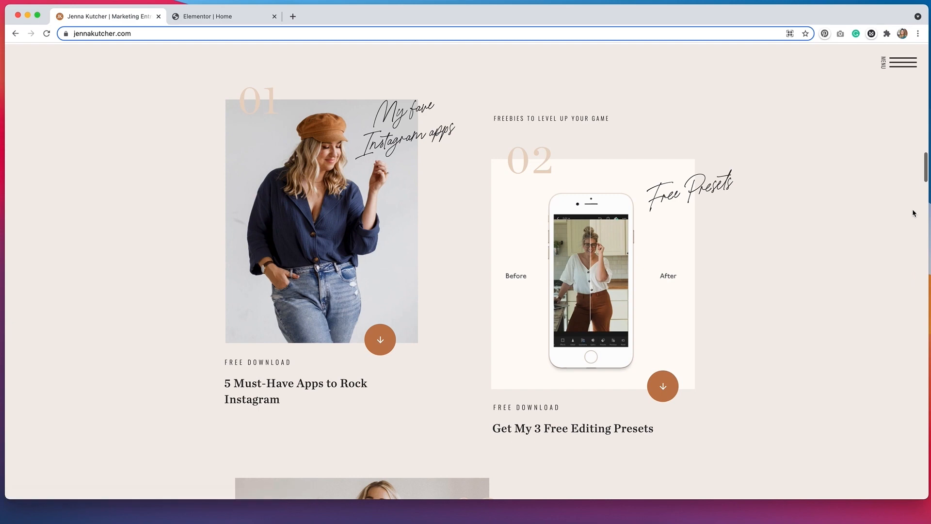
pyautogui.rightClick(780, 294)
pyautogui.click(825, 431)
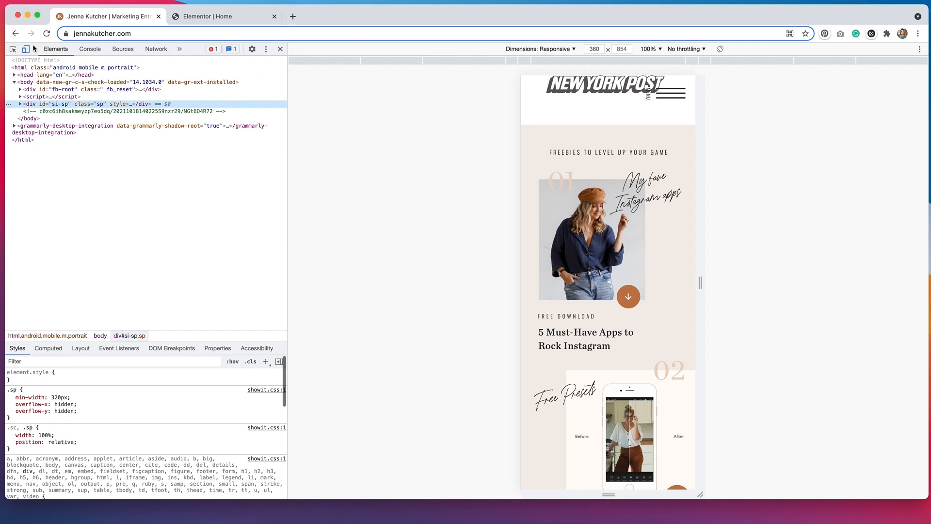
pyautogui.click(27, 50)
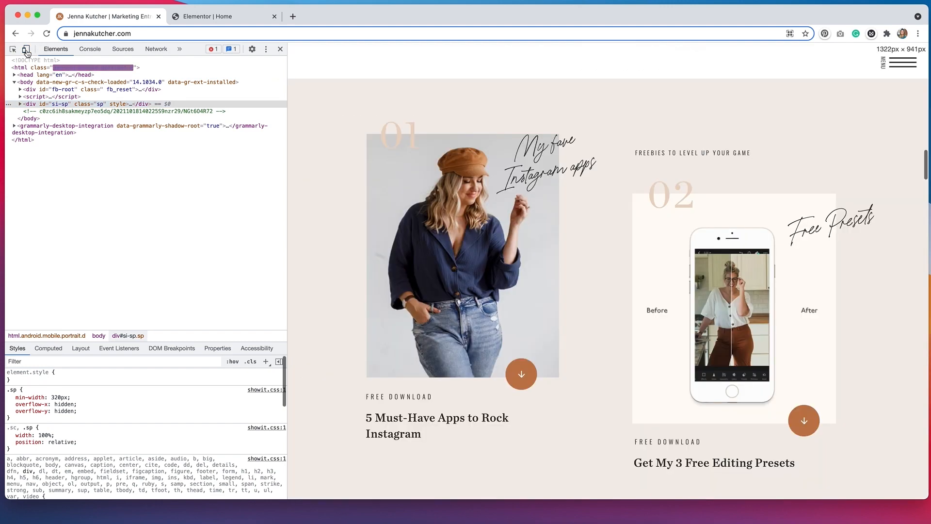
pyautogui.click(27, 50)
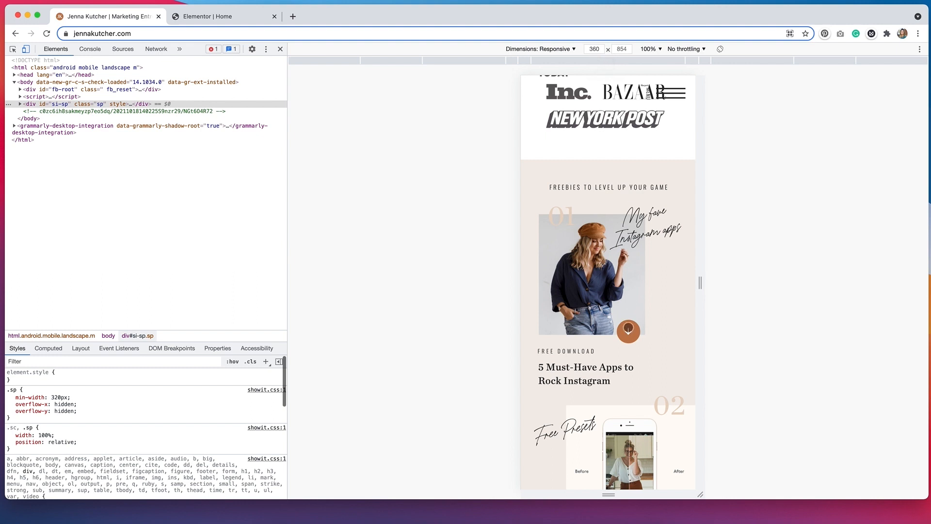
# Step: Compare the Elementor page's mobile layout with the mobile freebies section on jennakutcher.com
pyautogui.click(219, 19)
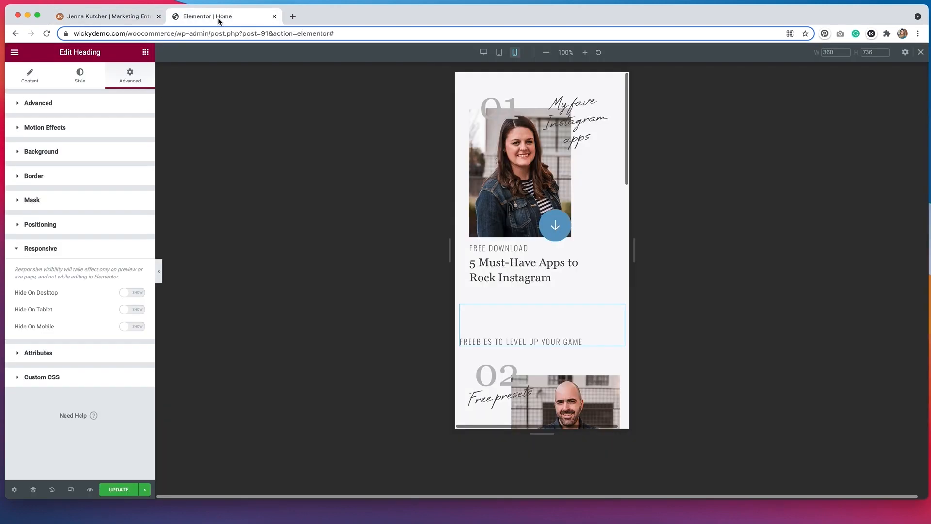
pyautogui.click(123, 17)
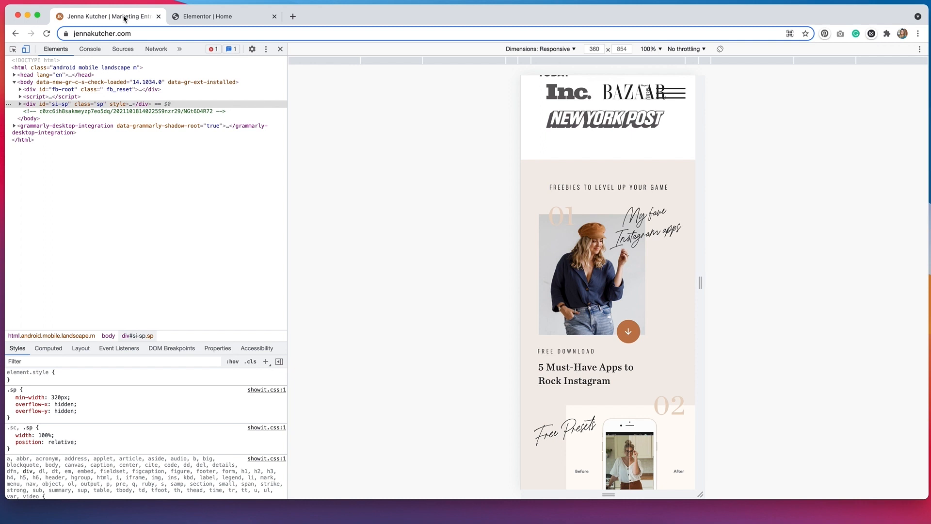
pyautogui.scroll(-3, 604, 252)
pyautogui.scroll(3, 603, 253)
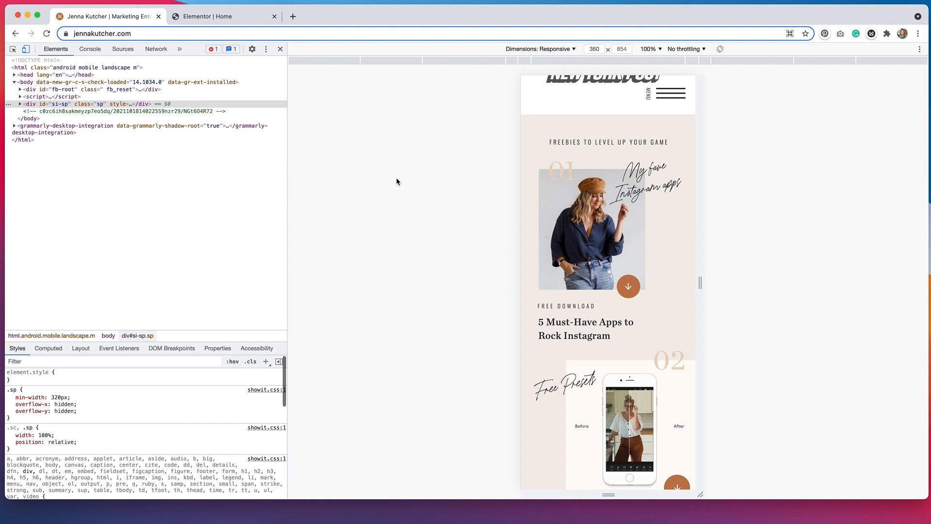
# Step: Preview jennakutcher.com at iPhone X and Galaxy Fold sizes, then return to Responsive dimensions and examine the freebies
pyautogui.click(556, 50)
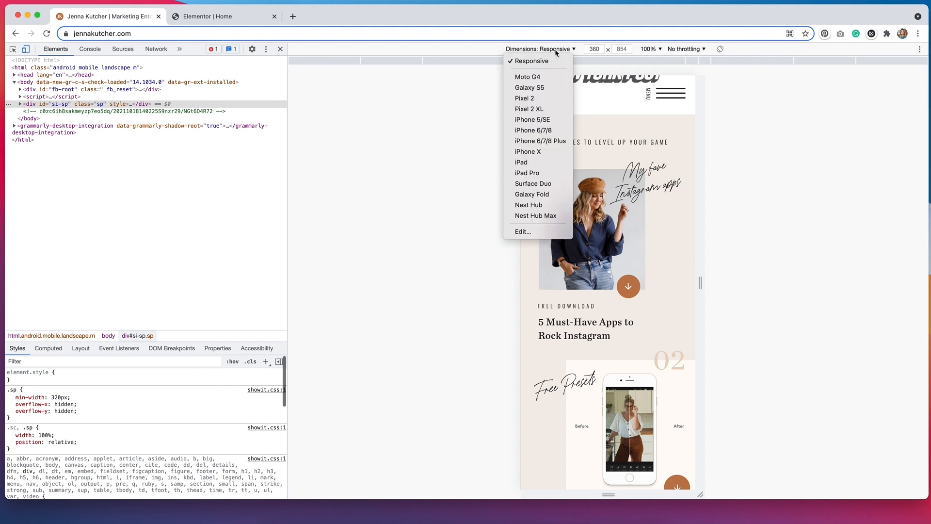
pyautogui.click(533, 154)
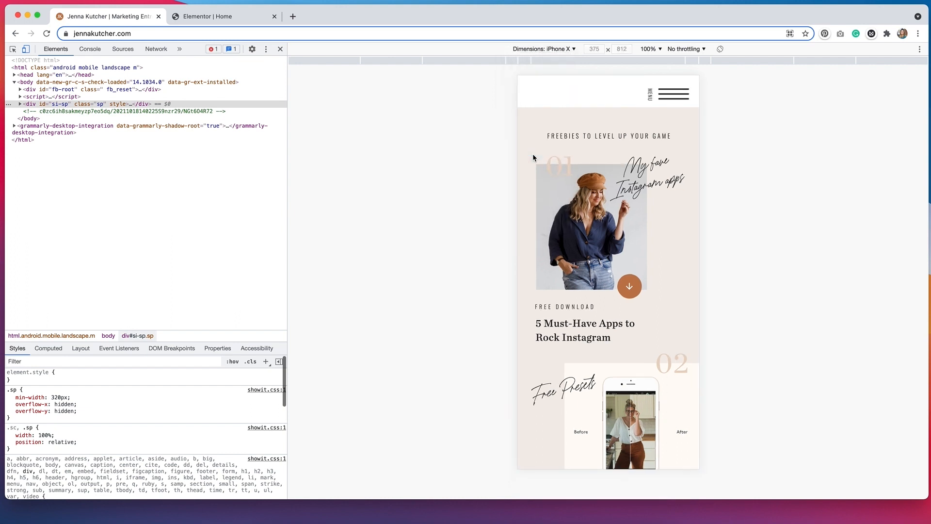
pyautogui.click(558, 49)
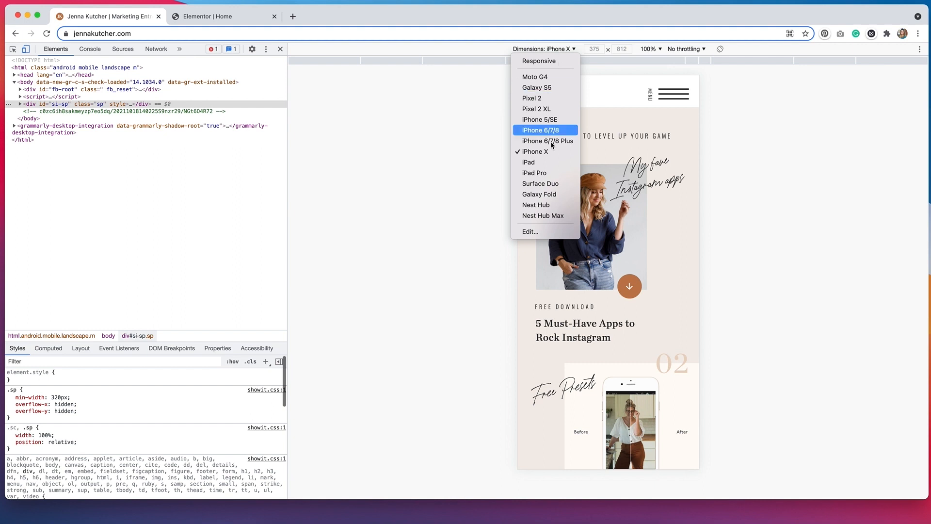
pyautogui.click(543, 194)
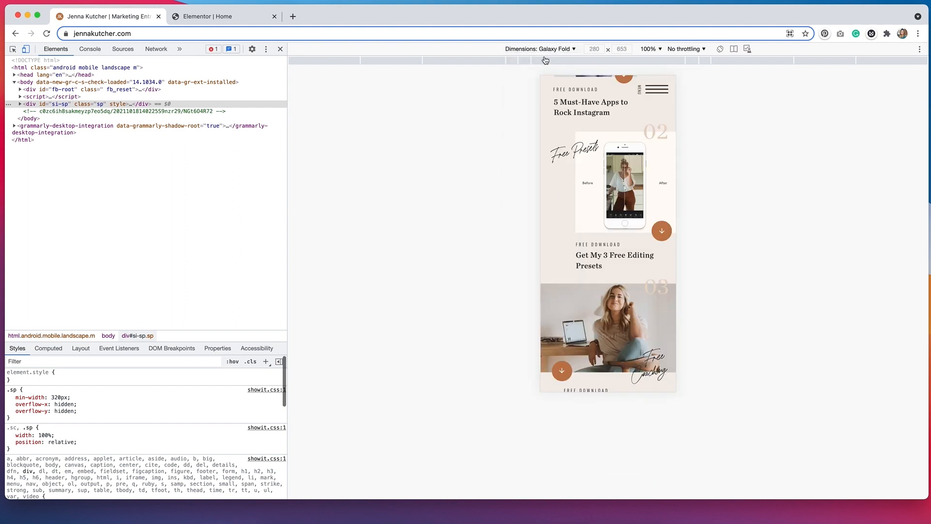
pyautogui.click(547, 49)
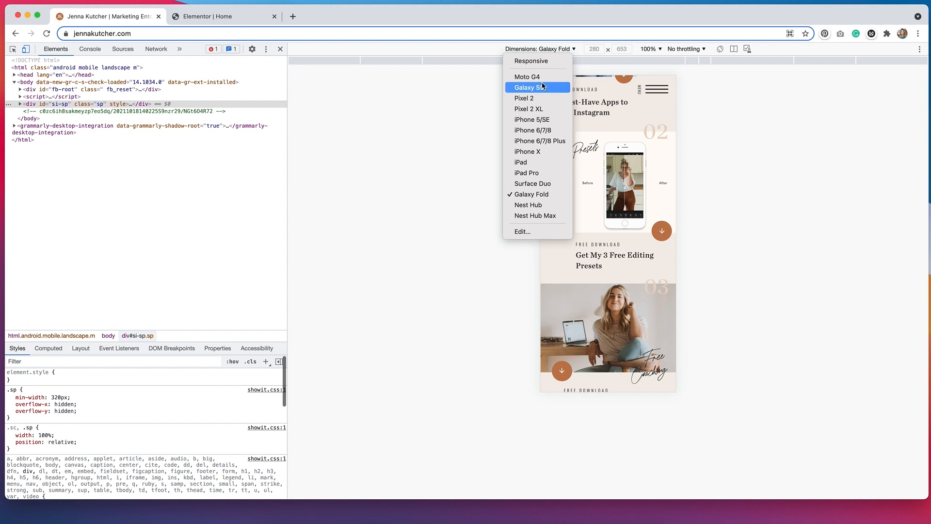
pyautogui.click(535, 61)
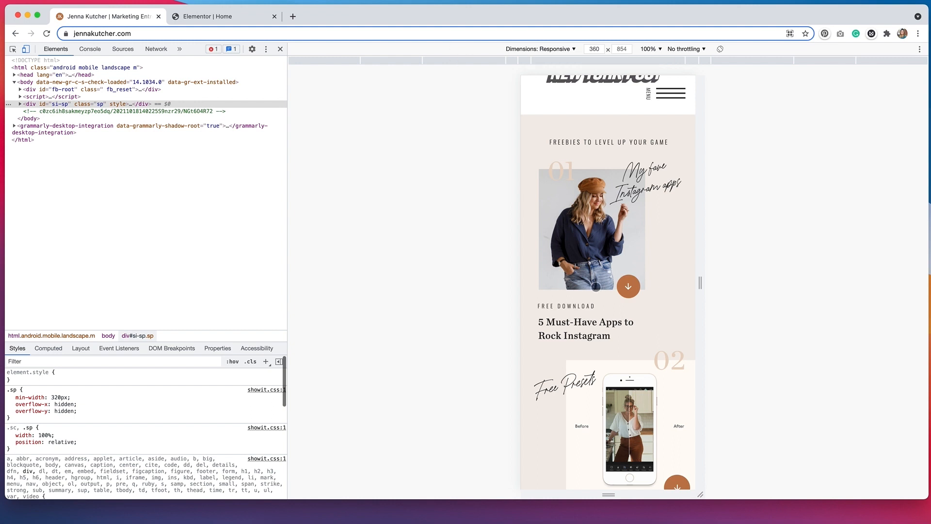
pyautogui.scroll(-3, 596, 287)
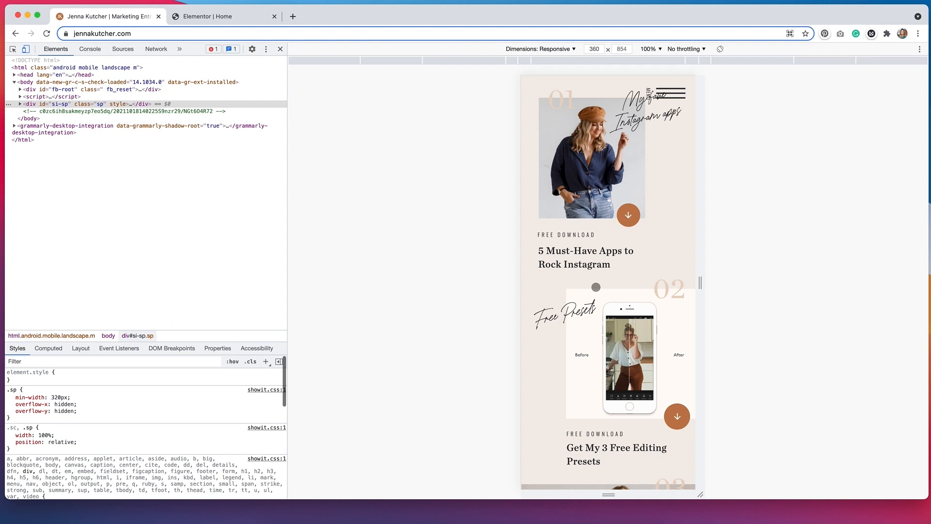
# Step: Switch to the Elementor page and hide the "Freebies to level up your game" heading above freebie 02 on mobile
pyautogui.click(213, 16)
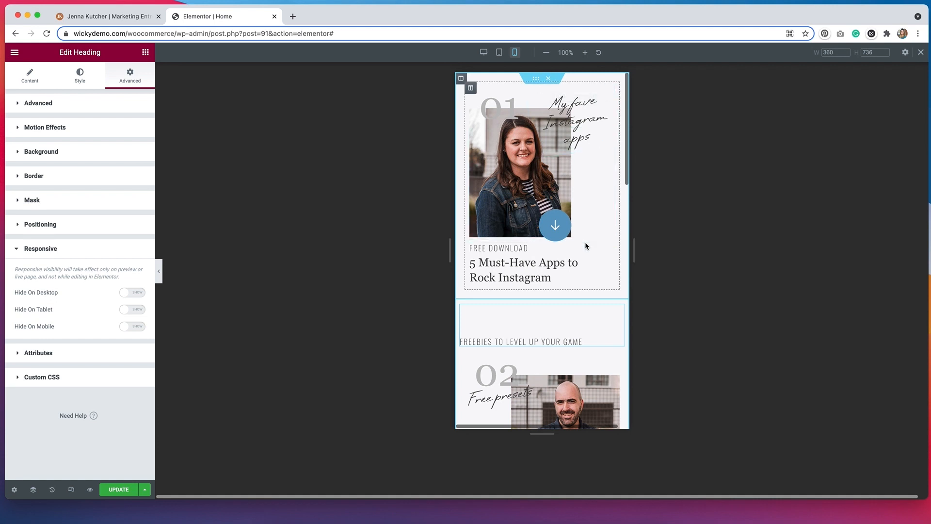
pyautogui.click(619, 311)
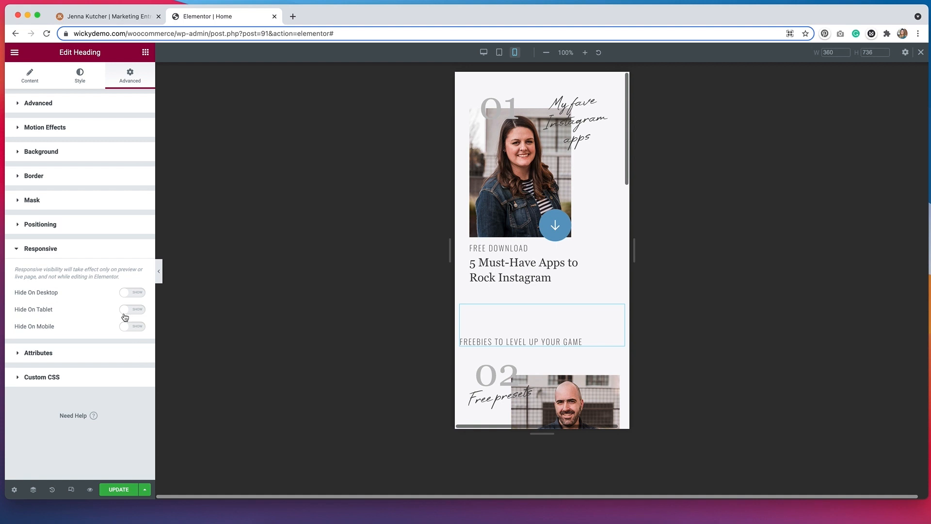
pyautogui.click(137, 326)
pyautogui.click(352, 150)
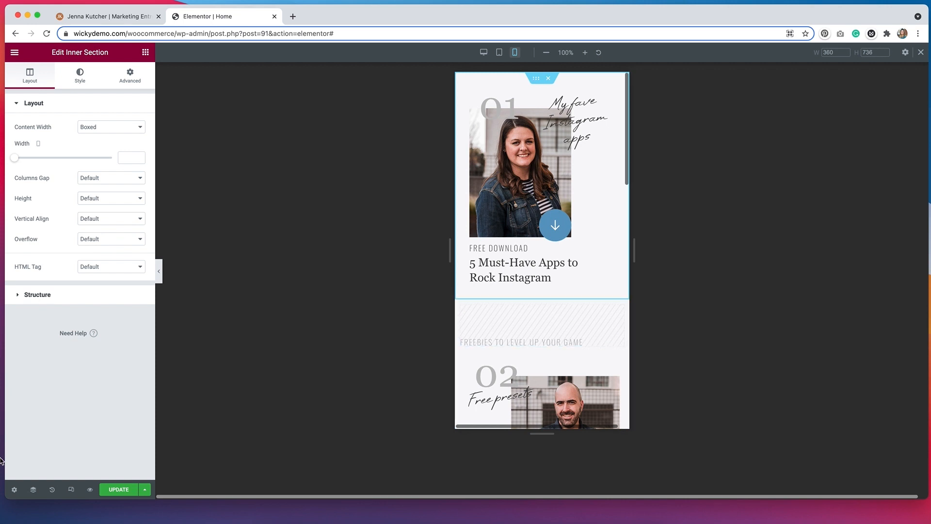
# Step: Add a new single-column section above the section that holds the freebies
pyautogui.click(34, 491)
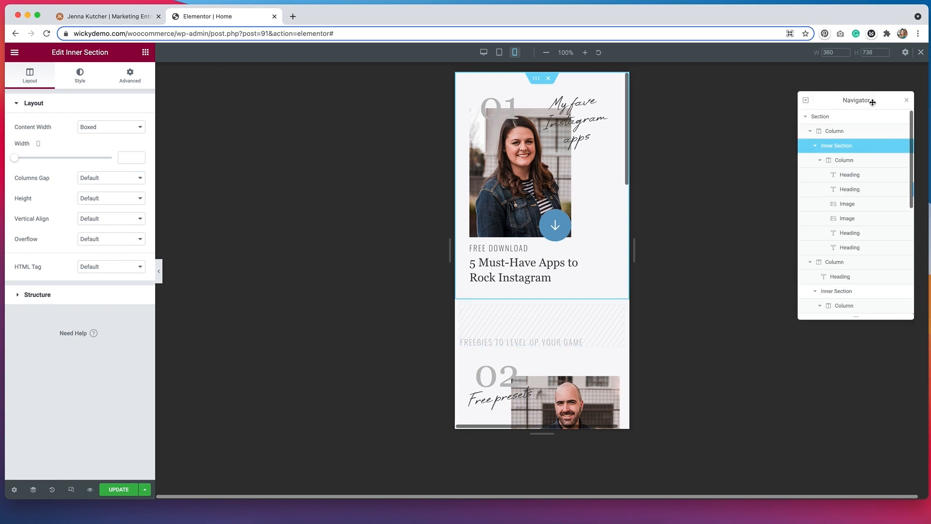
pyautogui.click(833, 118)
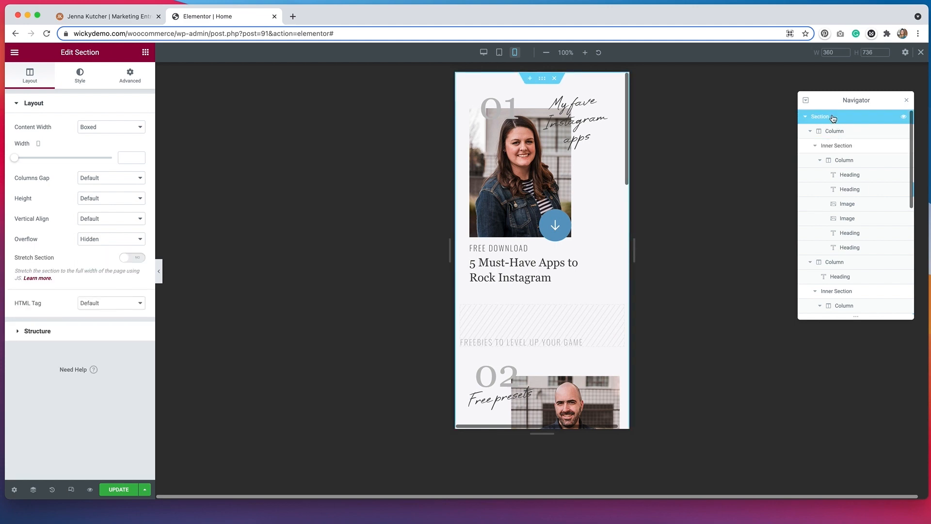
pyautogui.click(530, 78)
pyautogui.click(531, 120)
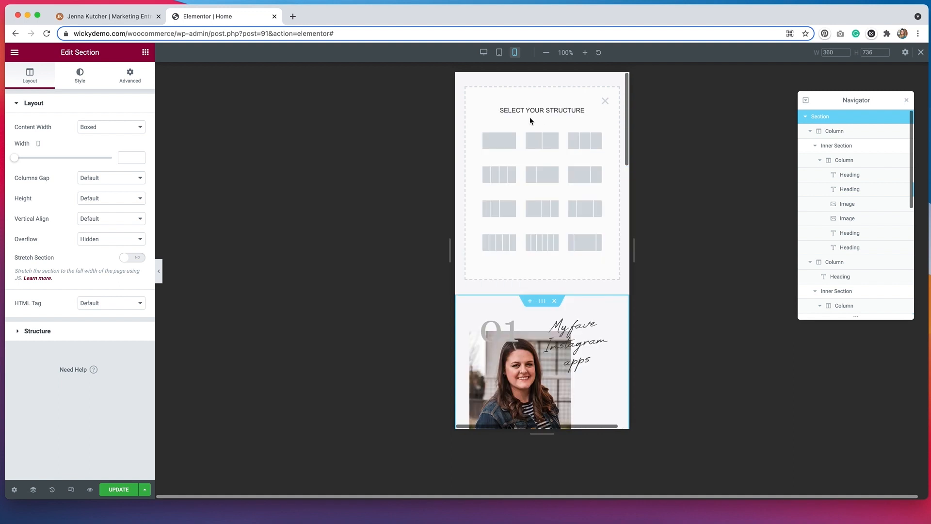
pyautogui.click(506, 142)
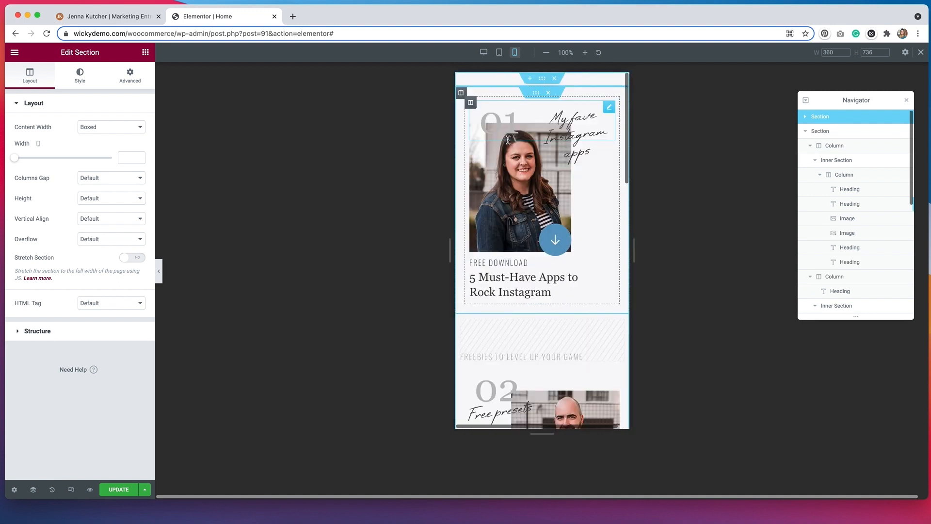
# Step: Copy the "Freebies to level up your game" heading into the new top section's column
pyautogui.rightClick(563, 354)
pyautogui.click(592, 389)
pyautogui.click(475, 78)
pyautogui.rightClick(475, 79)
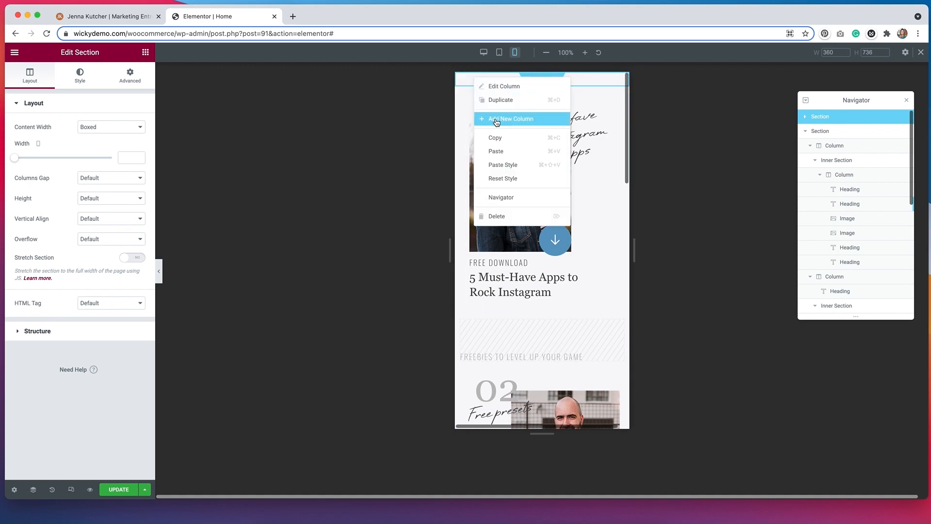
pyautogui.click(500, 149)
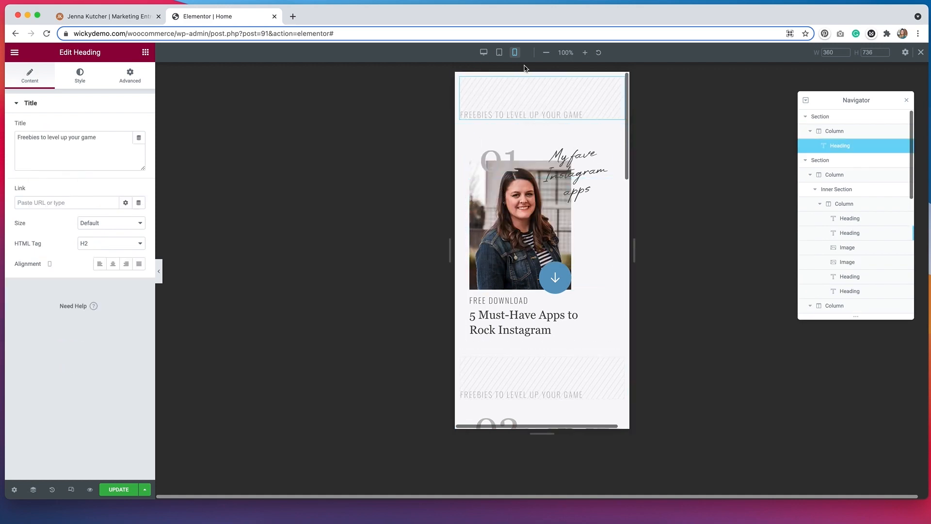
# Step: Set the copied heading to show on mobile but hide on desktop, and centre its text
pyautogui.moveTo(551, 89); pyautogui.dragTo(142, 93)
pyautogui.click(135, 80)
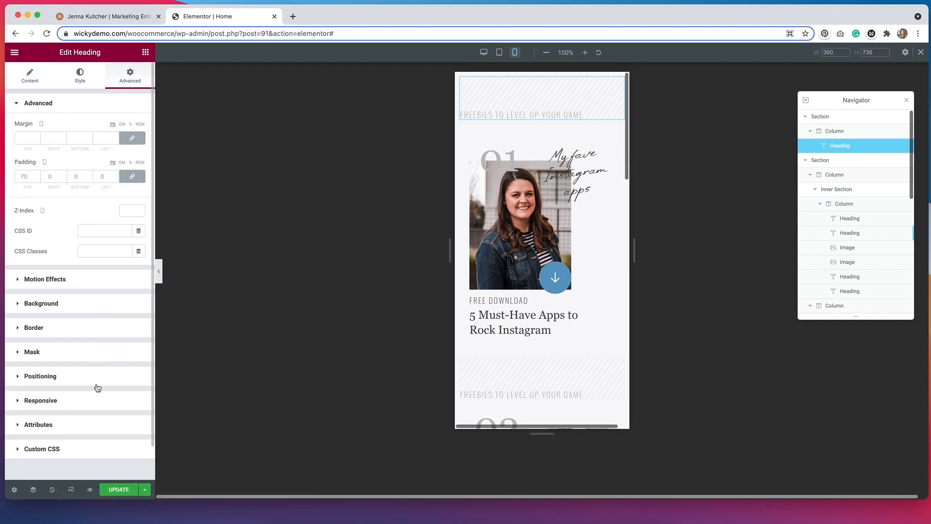
pyautogui.click(88, 403)
pyautogui.click(125, 328)
pyautogui.click(138, 295)
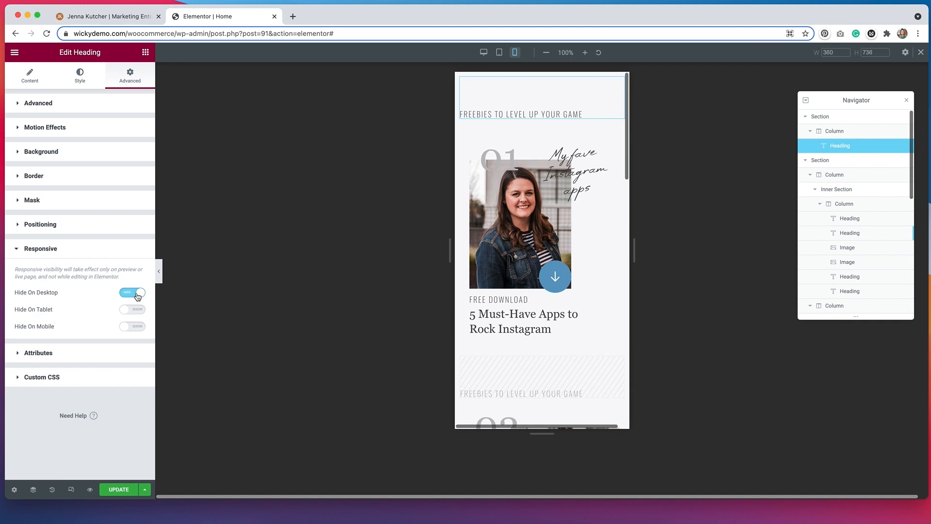
pyautogui.click(485, 117)
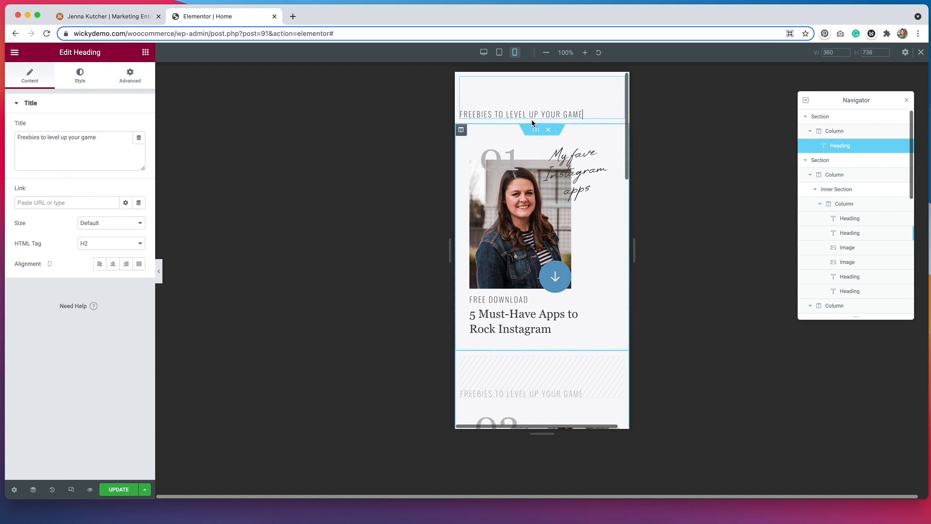
pyautogui.click(114, 266)
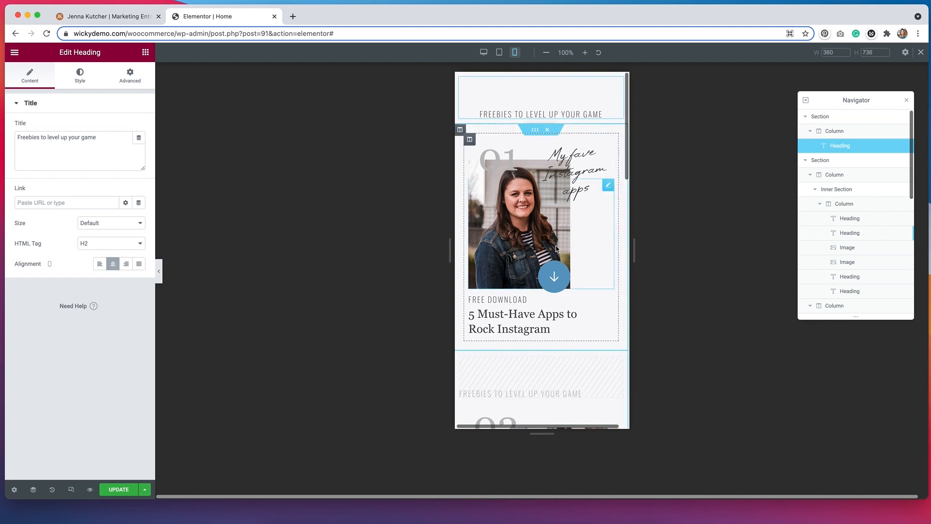
# Step: Right-align the "02" number heading above the second freebie's photo in the mobile layout
pyautogui.scroll(-6, 556, 248)
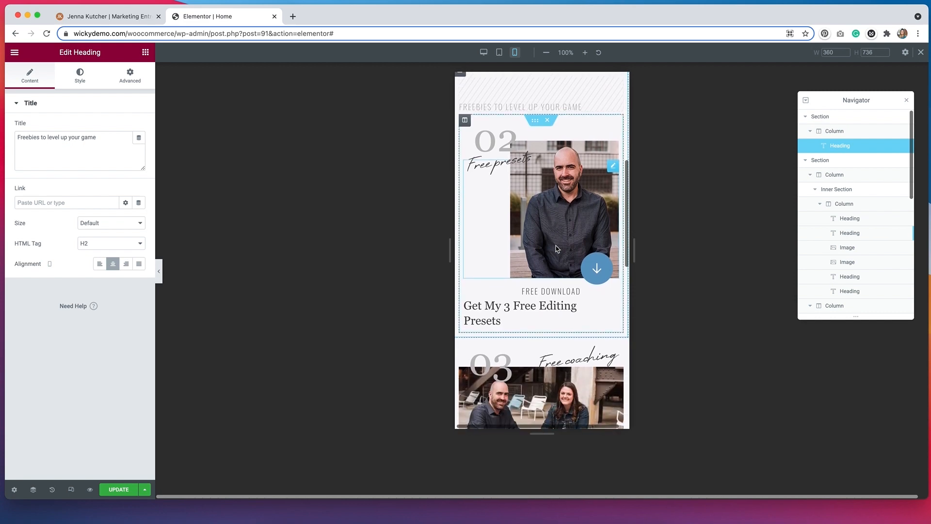
pyautogui.click(489, 139)
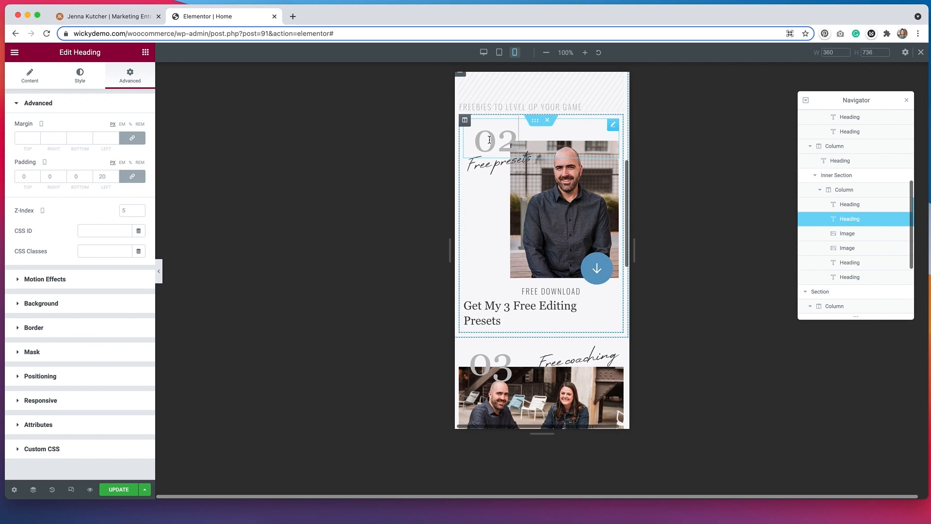
pyautogui.click(521, 313)
# Step: Set the mobile padding of the second freebie's inner column and its surrounding column to 0
pyautogui.click(464, 120)
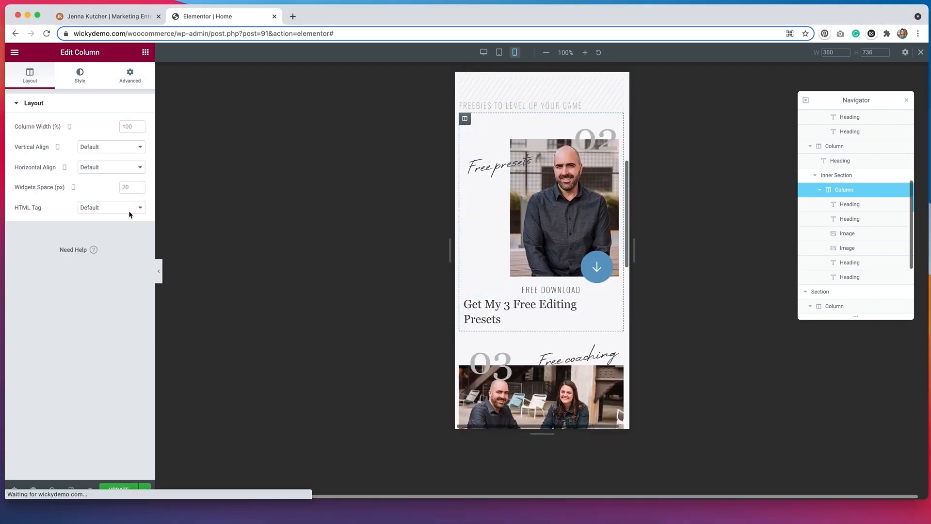
pyautogui.click(130, 76)
pyautogui.click(27, 176)
pyautogui.write('0')
pyautogui.scroll(1, 485, 194)
pyautogui.click(461, 115)
pyautogui.click(130, 80)
pyautogui.click(27, 177)
pyautogui.write('0')
# Step: Give the "Get My 3 Free Editing Presets" heading a left padding of 100 and 0 on the other sides
pyautogui.click(517, 361)
pyautogui.click(50, 176)
pyautogui.write('0')
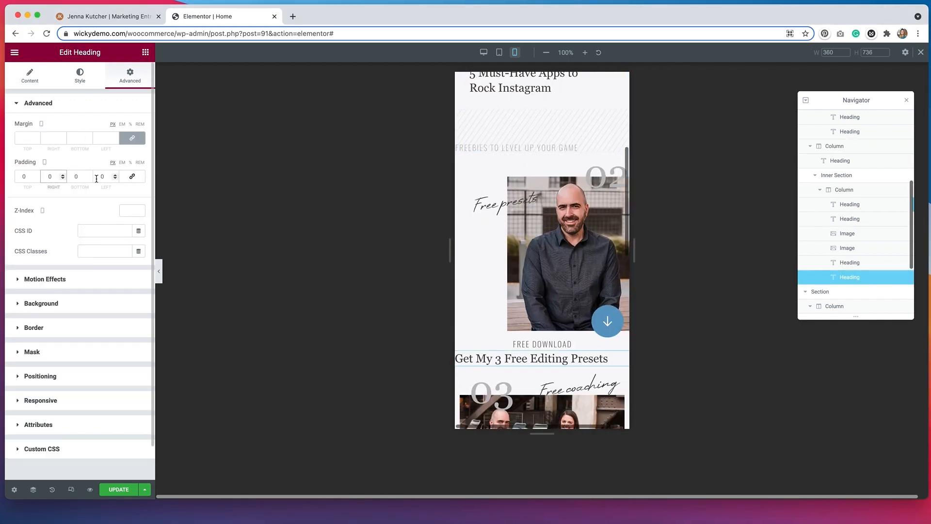
pyautogui.click(100, 177)
pyautogui.write('100')
# Step: Adjust the left padding of the second freebie's "Free Download" label so it lines up with the title below it
pyautogui.click(542, 344)
pyautogui.moveTo(108, 176); pyautogui.dragTo(88, 179)
pyautogui.write('100')
pyautogui.click(116, 175)
pyautogui.click(115, 175)
# Step: Check the original site again, then give the "02" heading a right padding of 20 and 0 on the other sides
pyautogui.click(109, 17)
pyautogui.click(209, 16)
pyautogui.click(604, 176)
pyautogui.click(136, 178)
pyautogui.moveTo(47, 178); pyautogui.dragTo(71, 179)
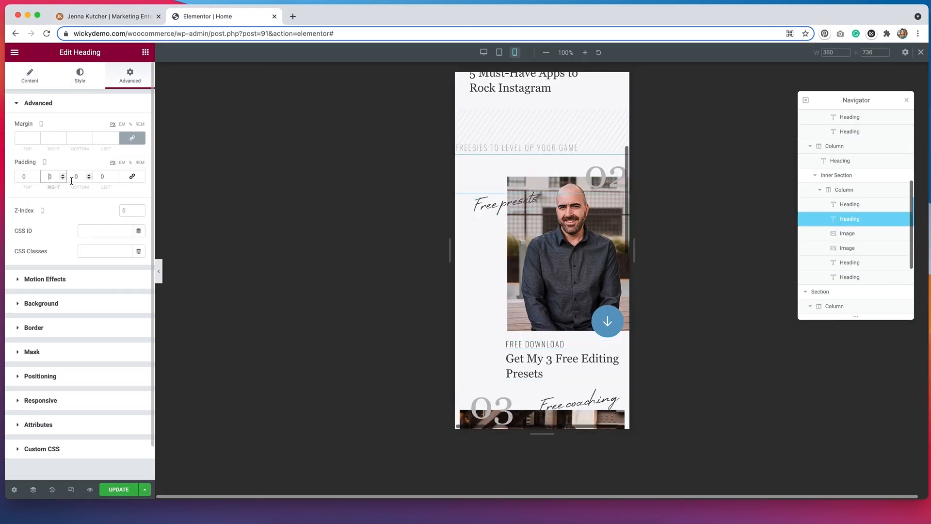
pyautogui.write('20')
# Step: Set the horizontal offset of the "Free presets" script heading to 160 px
pyautogui.click(514, 203)
pyautogui.click(58, 376)
pyautogui.moveTo(123, 377); pyautogui.dragTo(254, 376)
pyautogui.write('180')
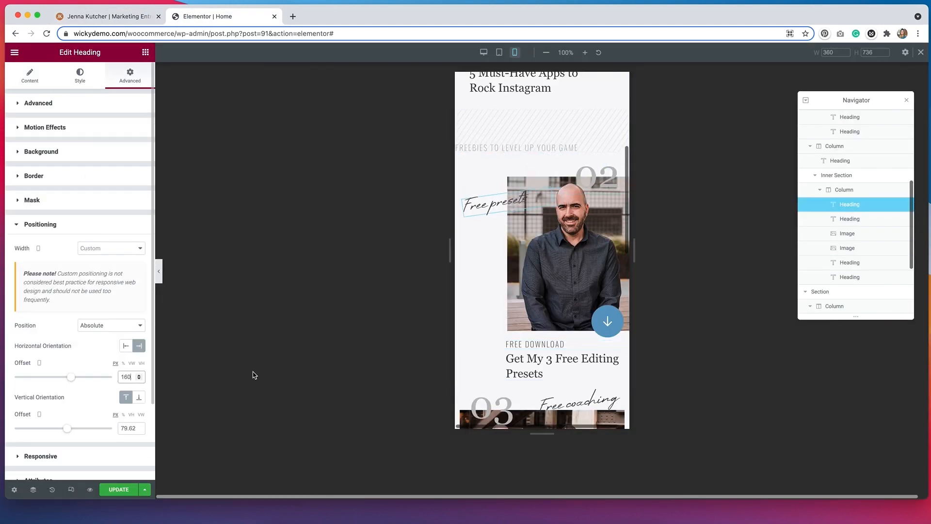
# Step: Remove the mobile padding from the column holding the third freebie's couple photo so the photo spans the full width
pyautogui.scroll(-4, 537, 334)
pyautogui.click(461, 200)
pyautogui.click(130, 76)
pyautogui.click(133, 177)
# Step: Adjust the alignment and padding of the third freebie's arrow icon so it sits near the couple photo's lower-left corner
pyautogui.click(555, 312)
pyautogui.click(32, 76)
pyautogui.click(113, 229)
pyautogui.click(130, 76)
pyautogui.click(133, 177)
# Step: Anchor the "Free coaching" script heading to the bottom of the couple photo's column with a vertical offset of 20 px
pyautogui.click(584, 211)
pyautogui.click(68, 385)
pyautogui.moveTo(29, 409); pyautogui.dragTo(64, 399)
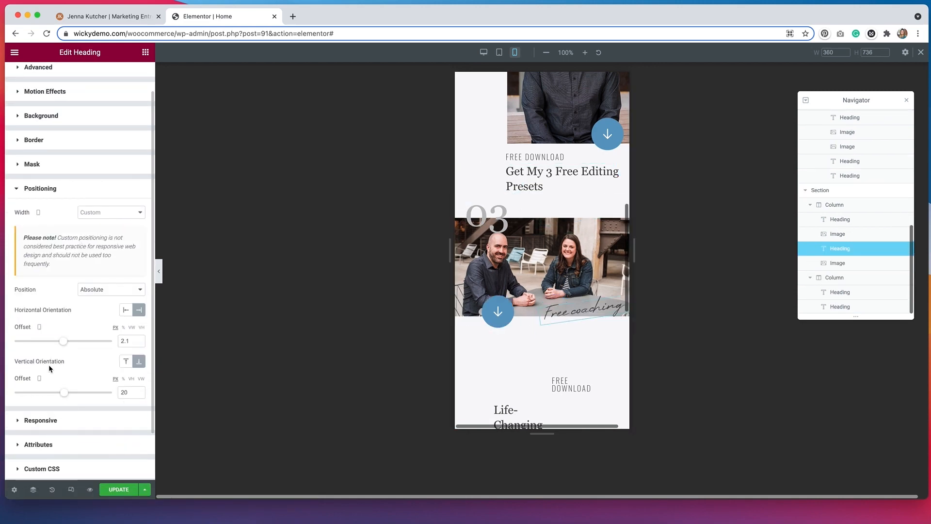
# Step: Set the mobile padding of the column holding the third freebie's text to 60 px on all sides
pyautogui.click(542, 385)
pyautogui.click(130, 76)
pyautogui.write('0')
pyautogui.click(461, 286)
pyautogui.click(130, 75)
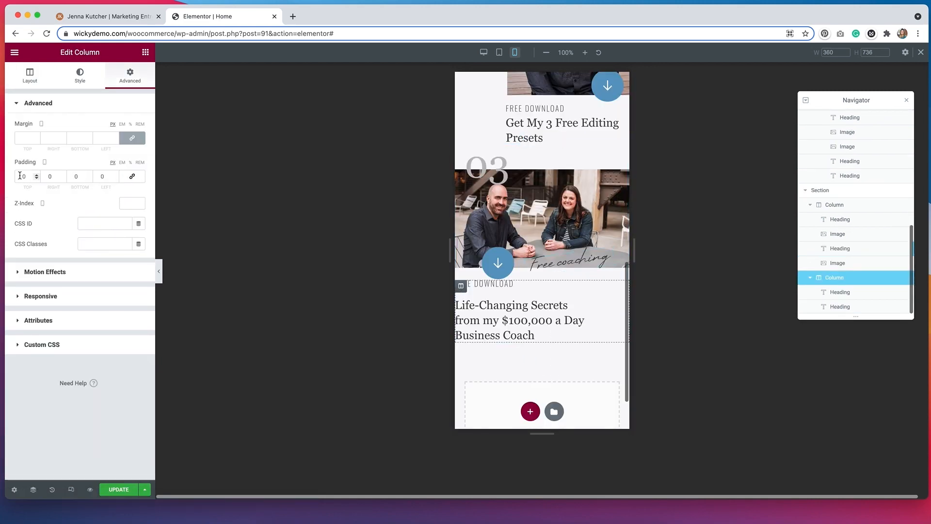
pyautogui.click(132, 177)
pyautogui.write('30')
pyautogui.click(533, 338)
# Step: Check the third freebie's arrow placement on jennakutcher.com and set the arrow icon's left margin to 20 px
pyautogui.click(130, 76)
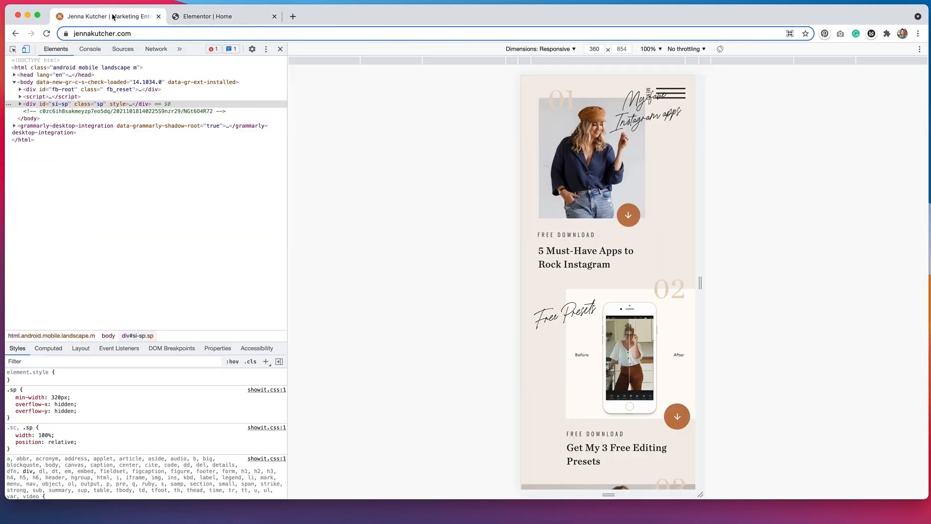
pyautogui.scroll(-5, 609, 291)
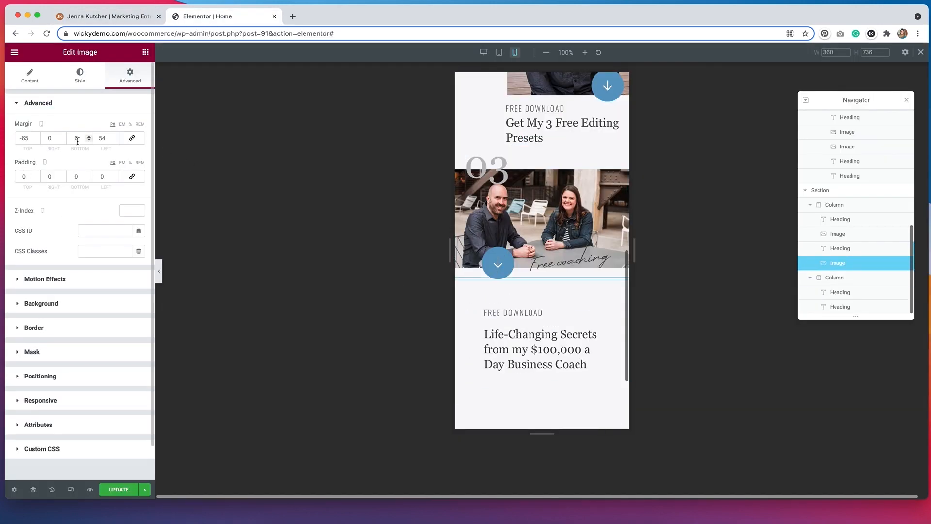
pyautogui.doubleClick(103, 139)
pyautogui.write('20')
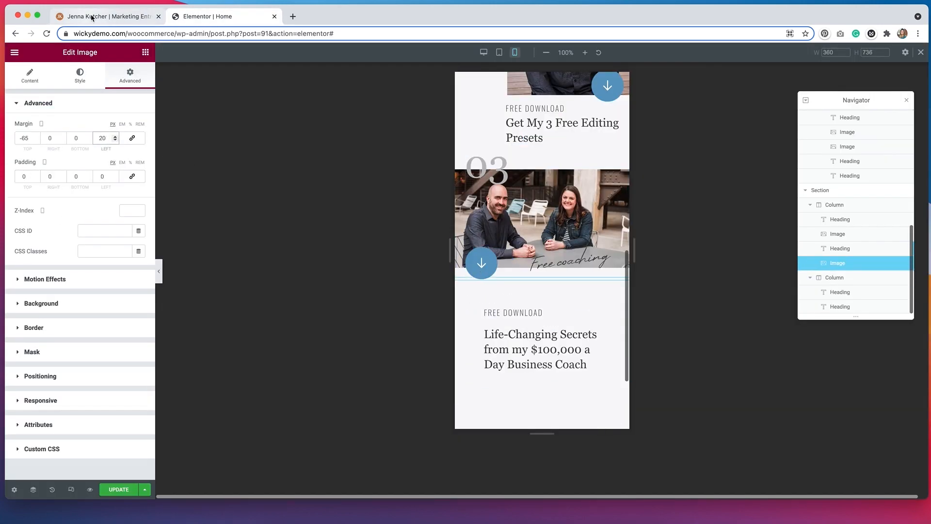
# Step: Give the "Free coaching" script heading a custom mobile width and adjust its horizontal offset
pyautogui.click(570, 262)
pyautogui.click(110, 249)
pyautogui.click(97, 278)
pyautogui.scroll(-1, 114, 409)
pyautogui.moveTo(64, 426); pyautogui.dragTo(62, 426)
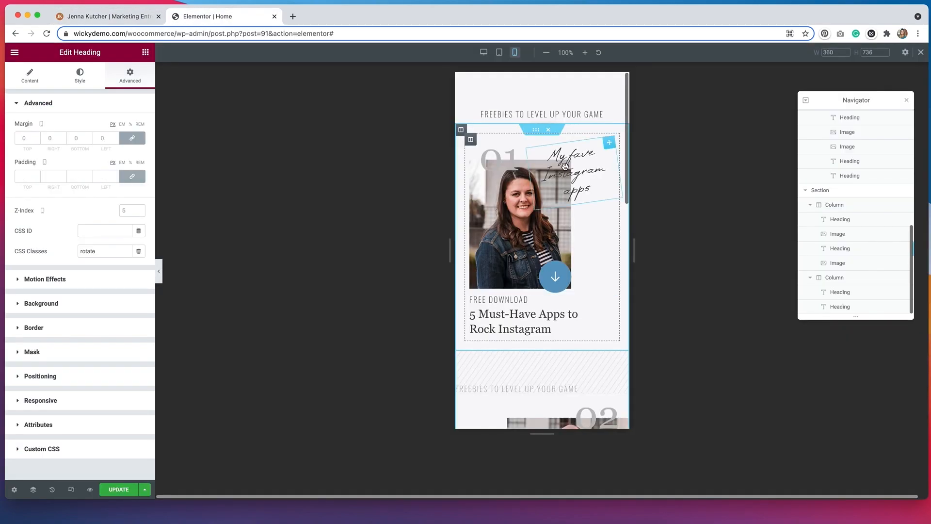
# Step: Set the mobile width of the "My fave Instagram apps" script heading to Custom
pyautogui.scroll(-2, 99, 338)
pyautogui.click(99, 339)
pyautogui.click(107, 244)
pyautogui.click(97, 277)
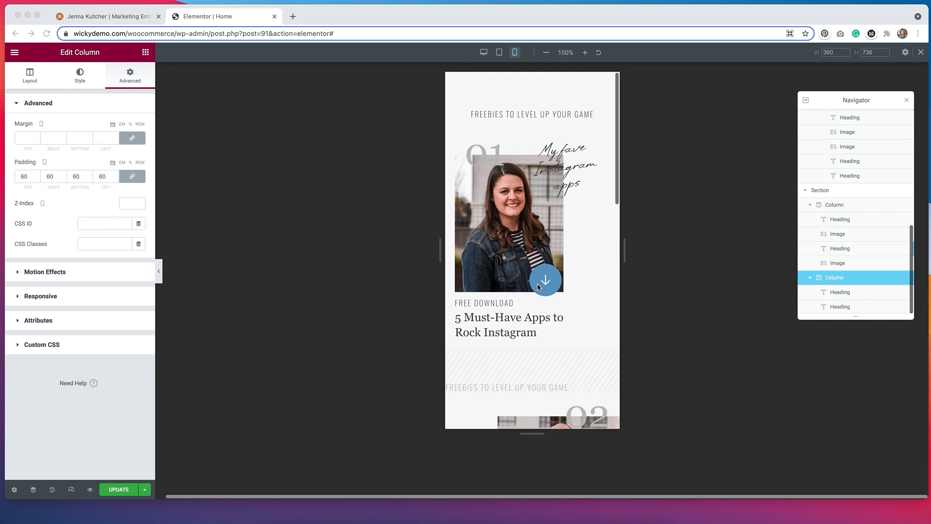
# Step: Review the freebies section in the mobile and tablet previews and compare it with jennakutcher.com's mobile layout
pyautogui.scroll(-5, 556, 318)
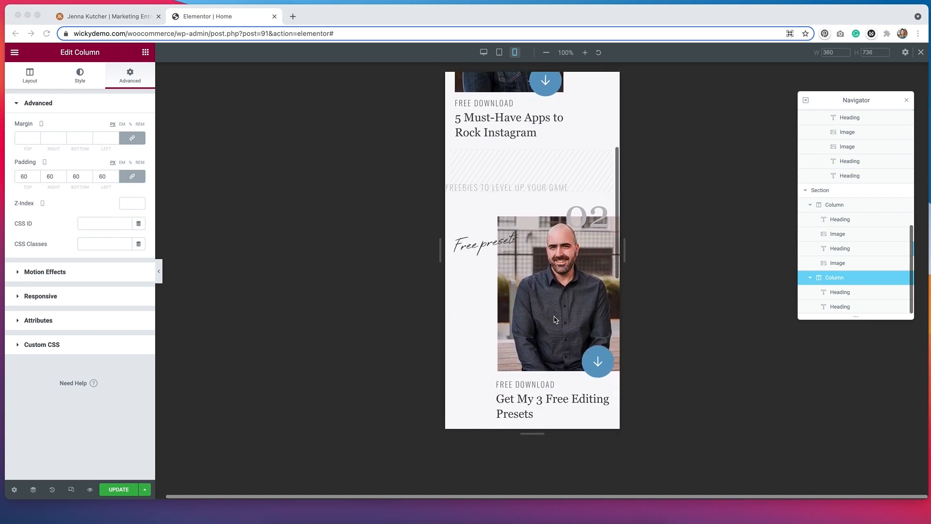
pyautogui.scroll(-8, 556, 318)
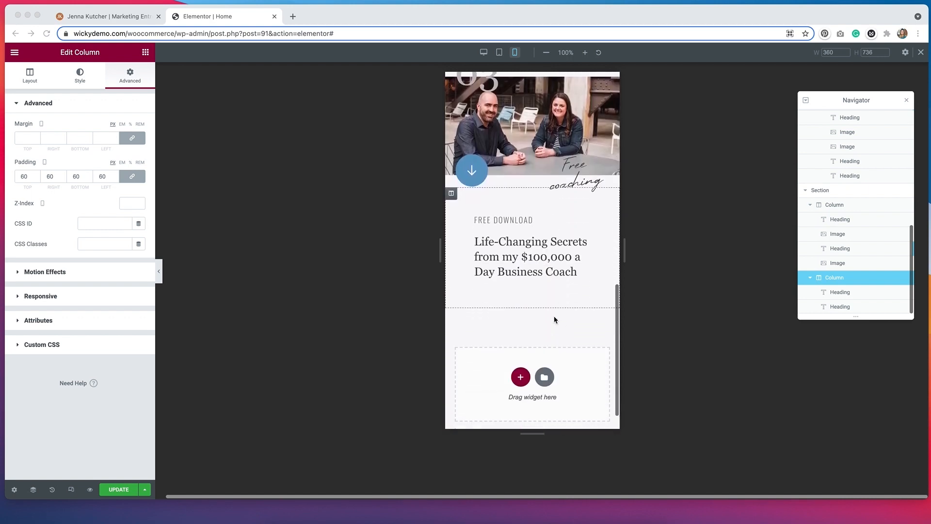
pyautogui.scroll(12, 555, 318)
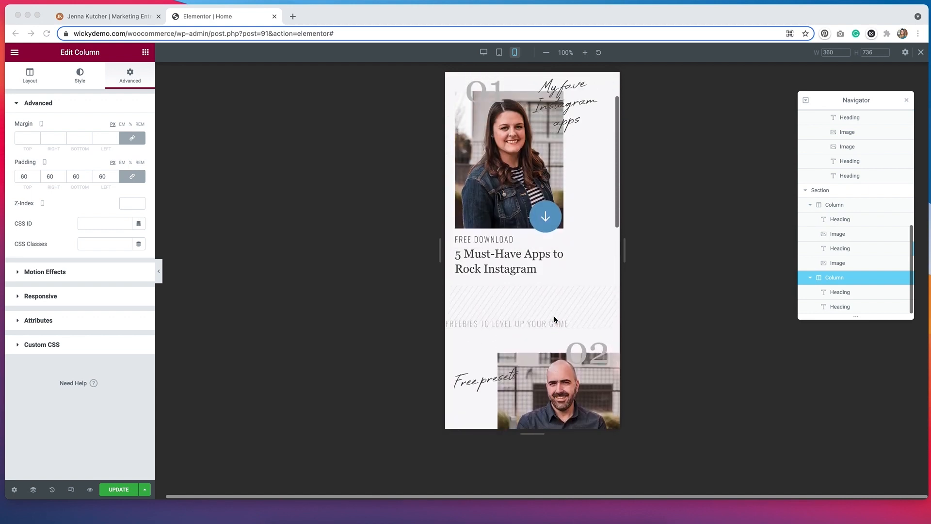
pyautogui.click(499, 53)
pyautogui.scroll(-1, 568, 183)
pyautogui.scroll(-10, 568, 183)
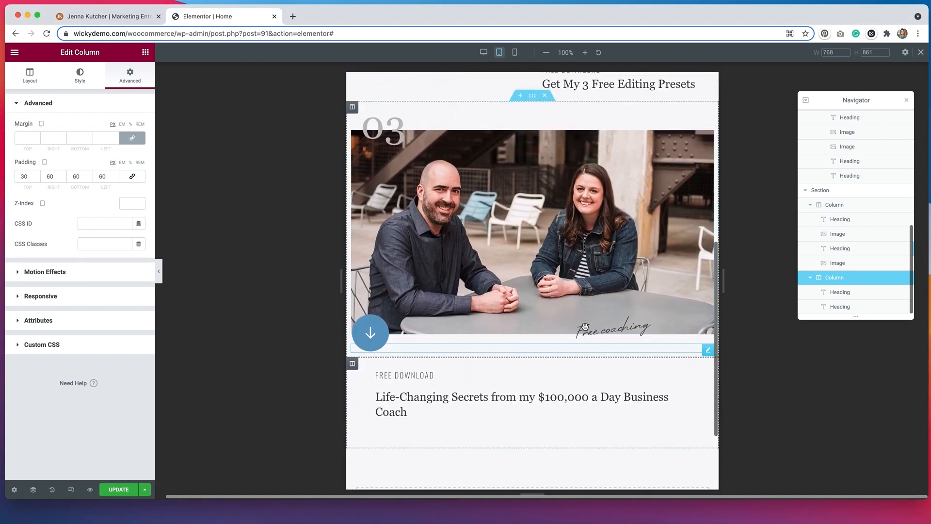
pyautogui.scroll(10, 586, 327)
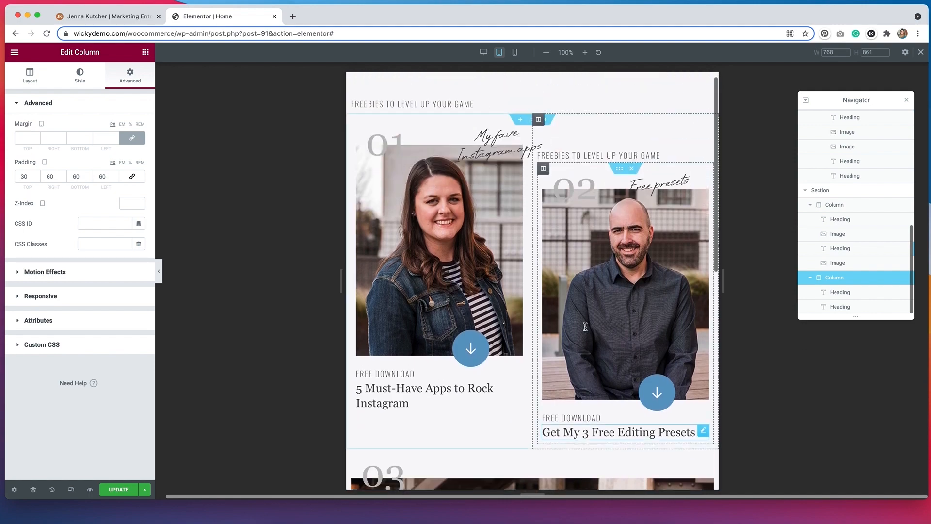
pyautogui.click(516, 53)
pyautogui.scroll(-10, 551, 167)
pyautogui.scroll(10, 552, 170)
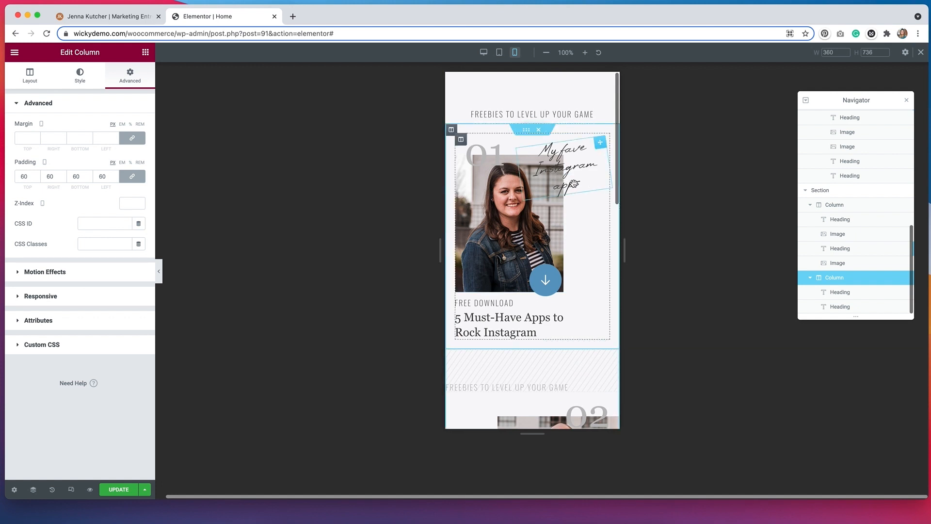
pyautogui.click(123, 17)
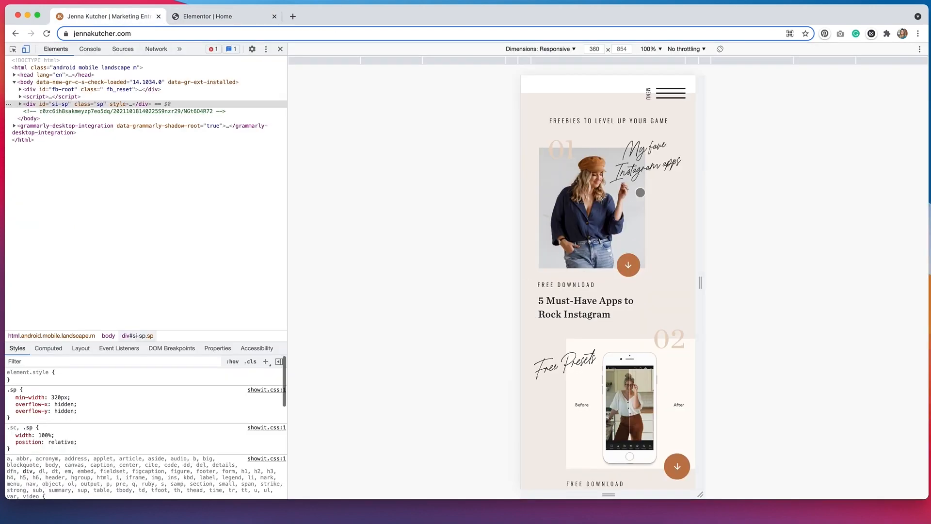
pyautogui.click(216, 18)
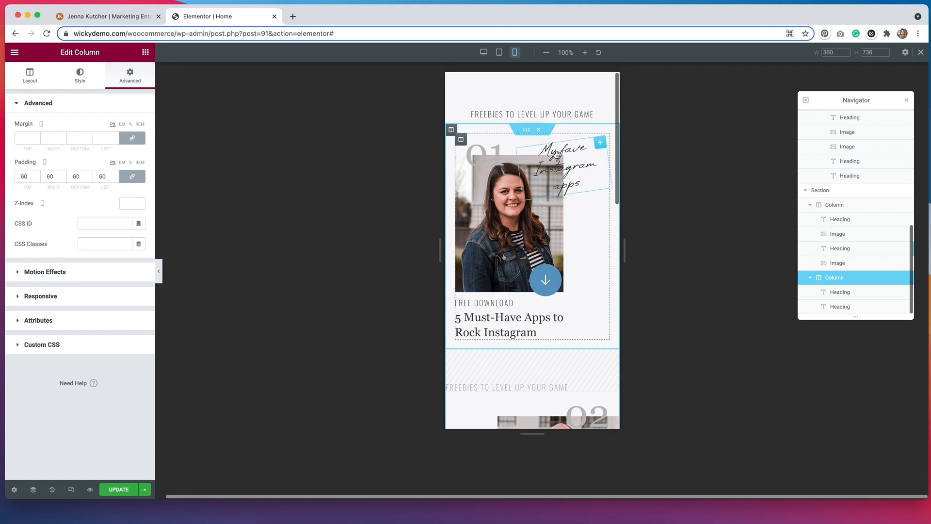
# Step: Try a horizontal offset of -17.8 px on the "My fave Instagram apps" heading and restore it to 2.1 px
pyautogui.click(568, 175)
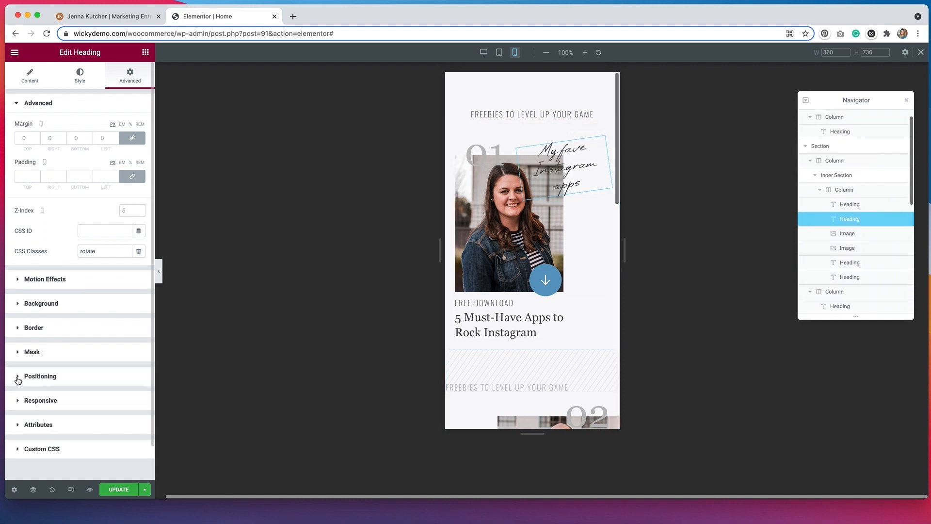
pyautogui.click(18, 378)
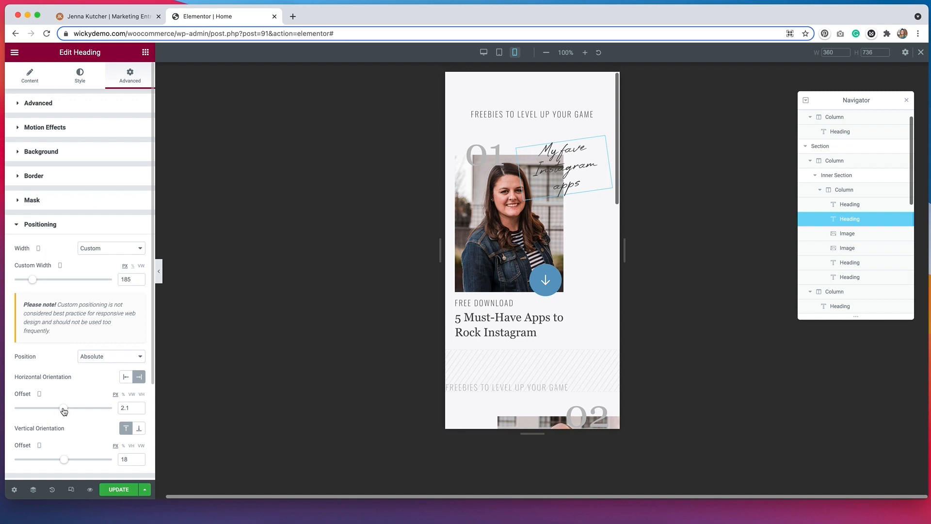
pyautogui.moveTo(64, 410); pyautogui.dragTo(62, 408)
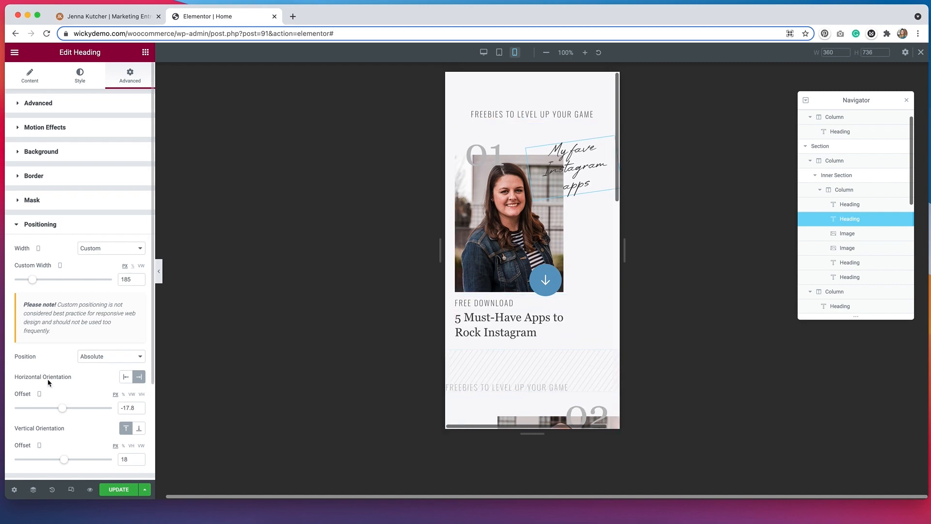
pyautogui.moveTo(61, 410); pyautogui.dragTo(63, 412)
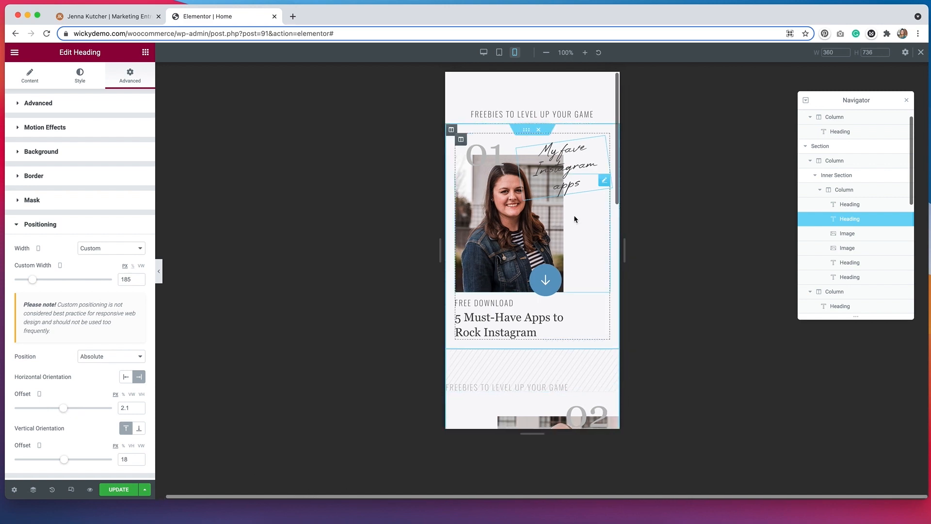
# Step: Recheck the placement of all three freebies in the mobile preview and again in the tablet preview
pyautogui.scroll(-6, 575, 220)
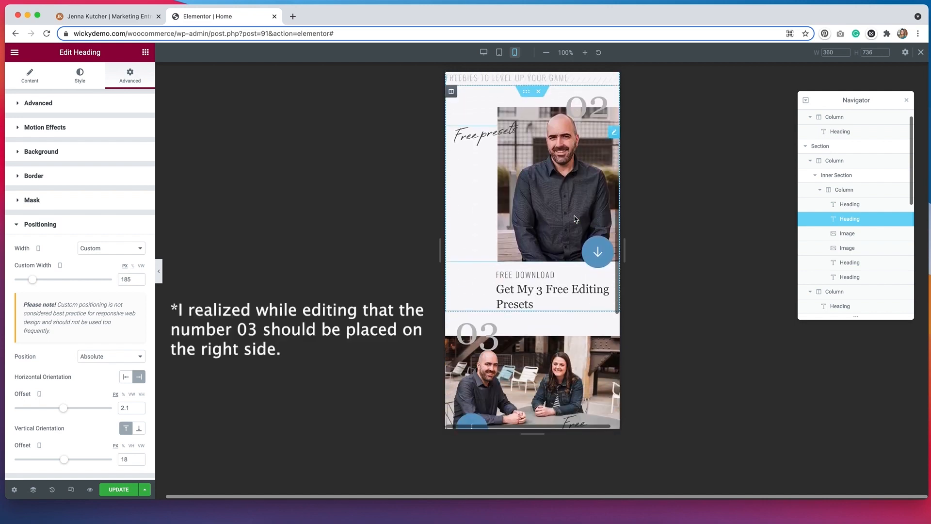
pyautogui.scroll(-4, 574, 219)
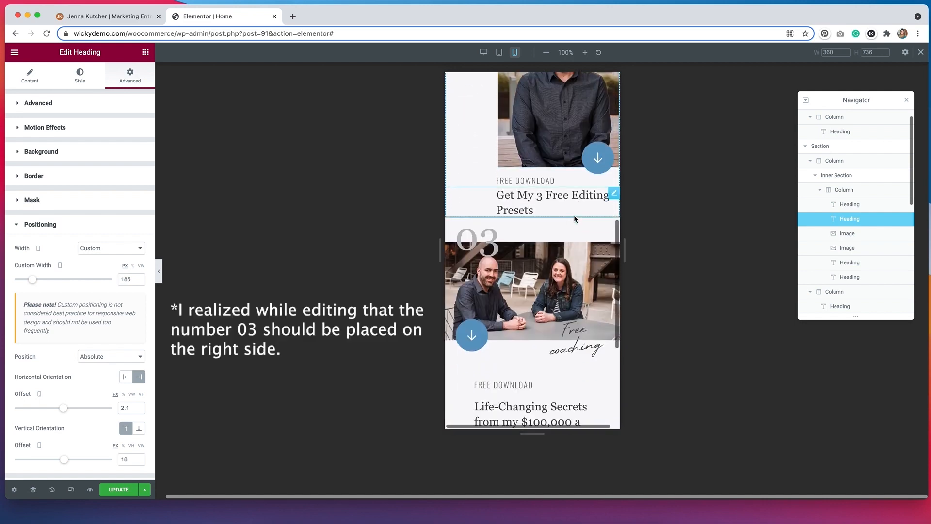
pyautogui.scroll(10, 574, 219)
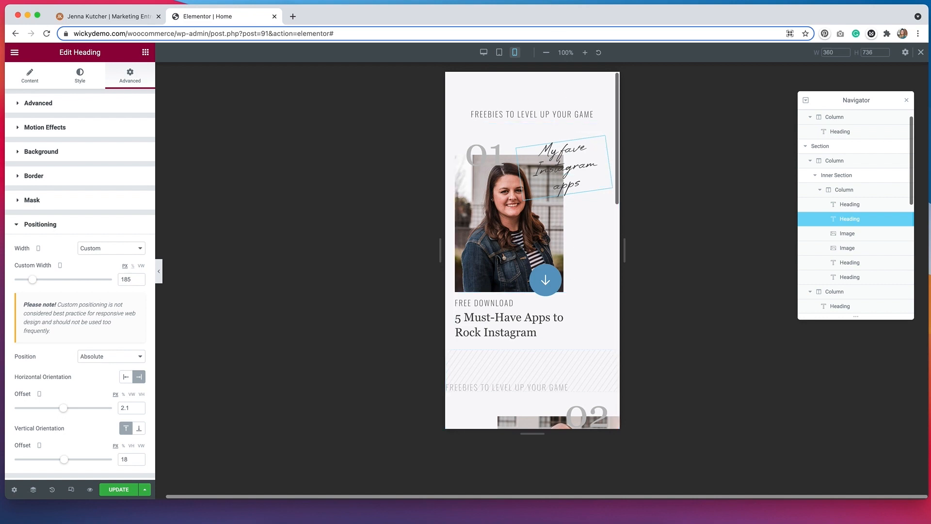
pyautogui.click(499, 52)
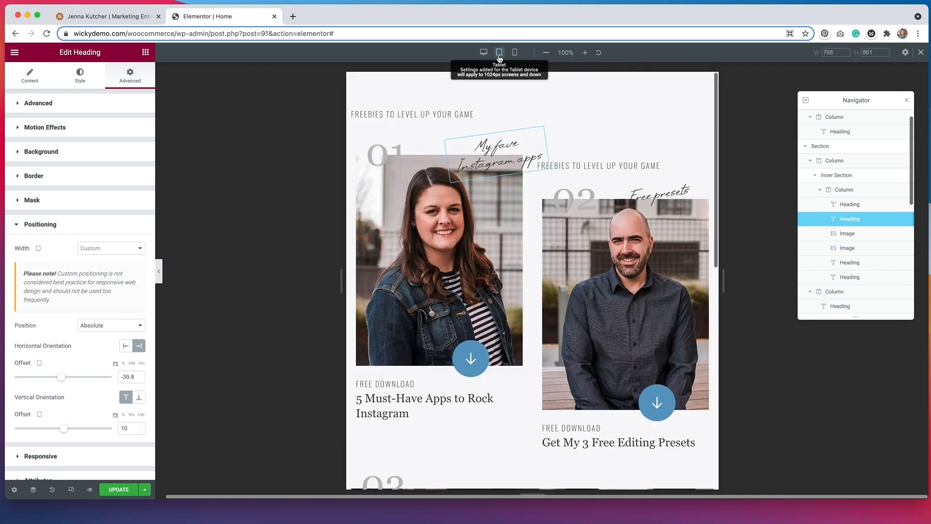
pyautogui.scroll(-5, 547, 270)
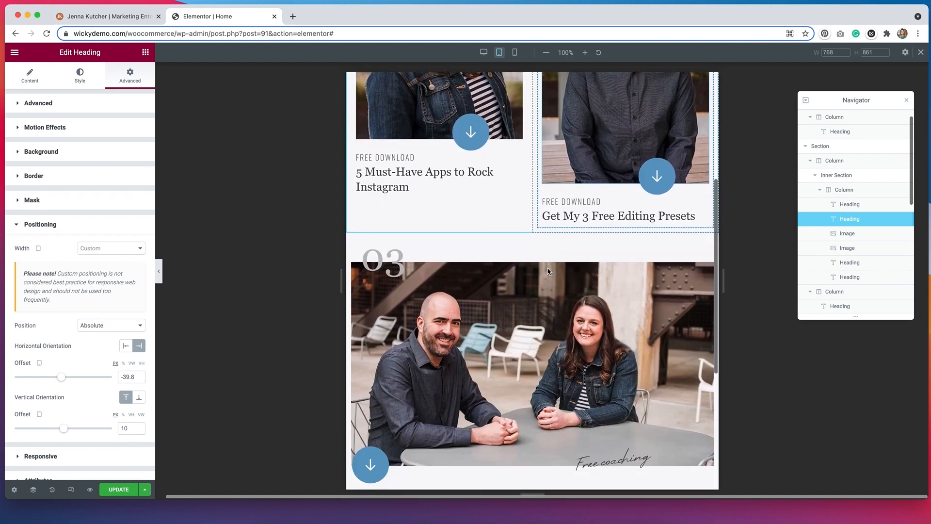
pyautogui.scroll(-2, 547, 271)
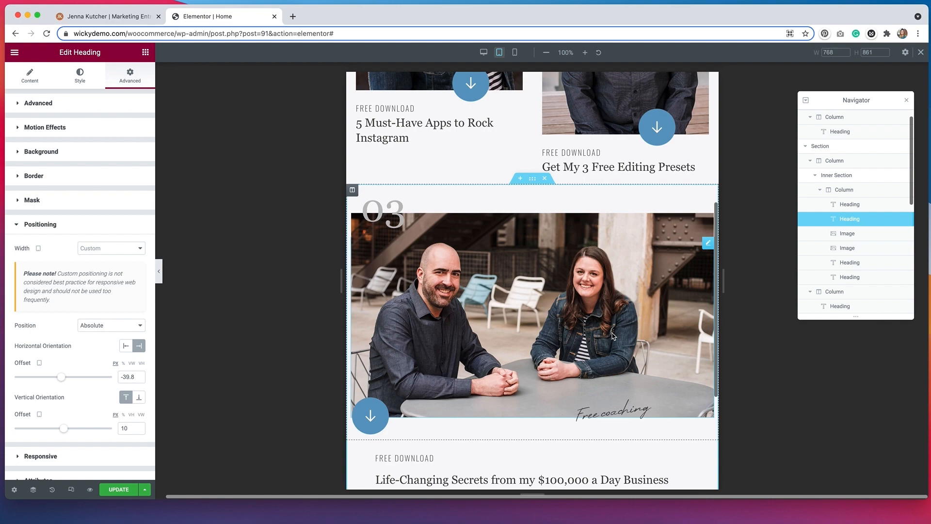
pyautogui.scroll(-3, 612, 336)
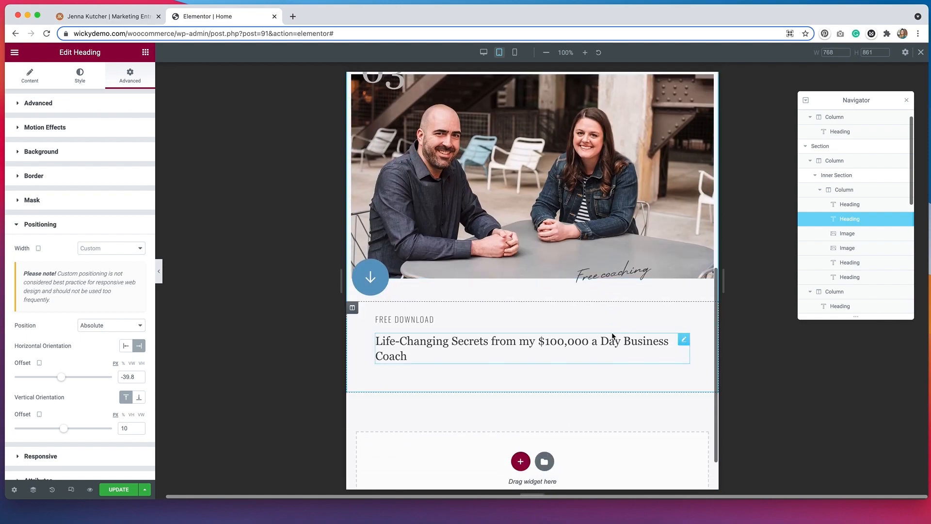
pyautogui.scroll(8, 612, 336)
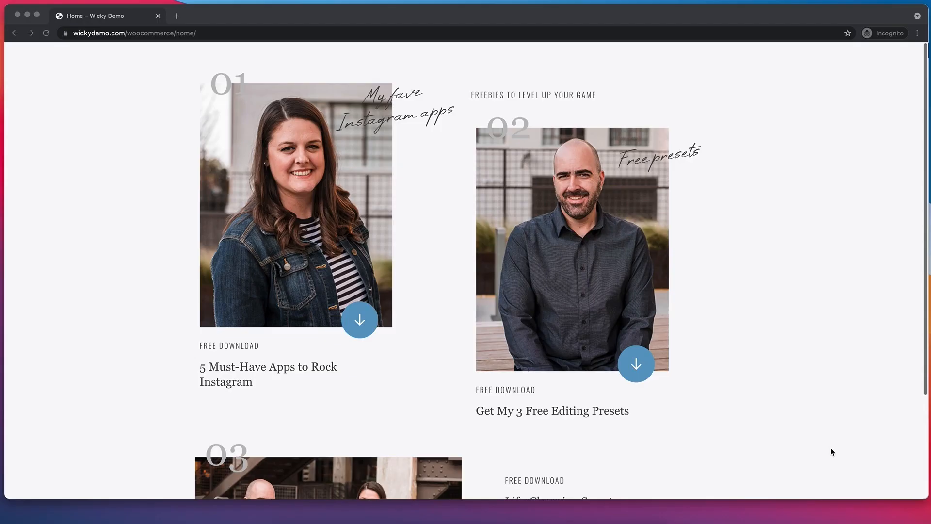
# Step: Inspect the freebies section at desktop width on the published home page in the incognito window
pyautogui.scroll(-3, 831, 451)
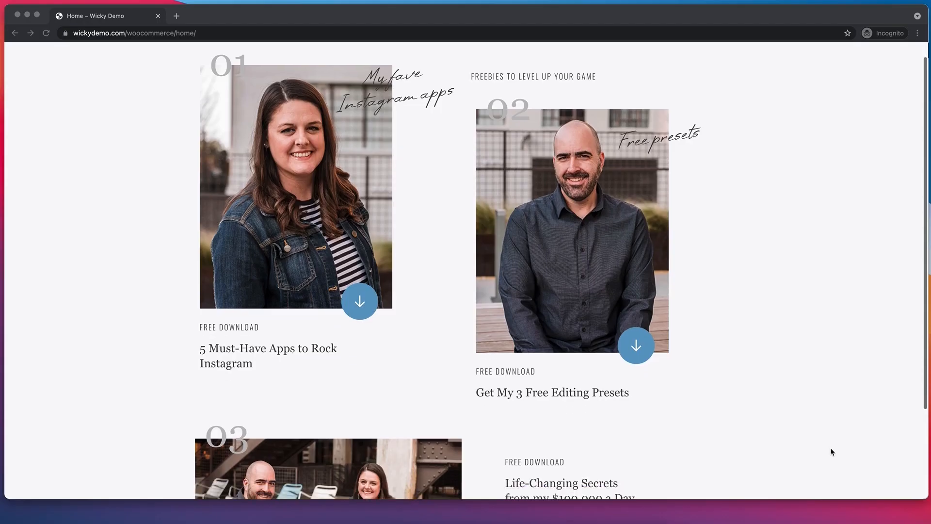
pyautogui.scroll(-1, 831, 452)
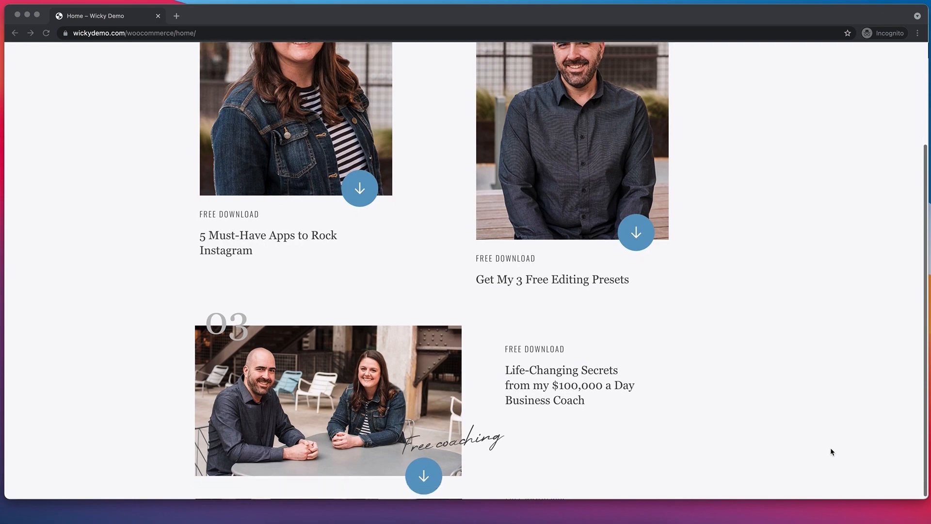
pyautogui.scroll(3, 831, 449)
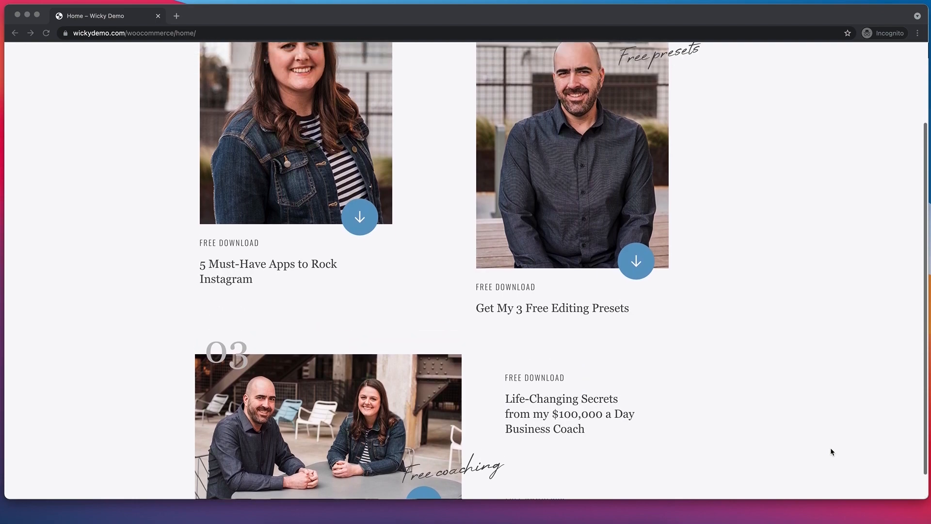